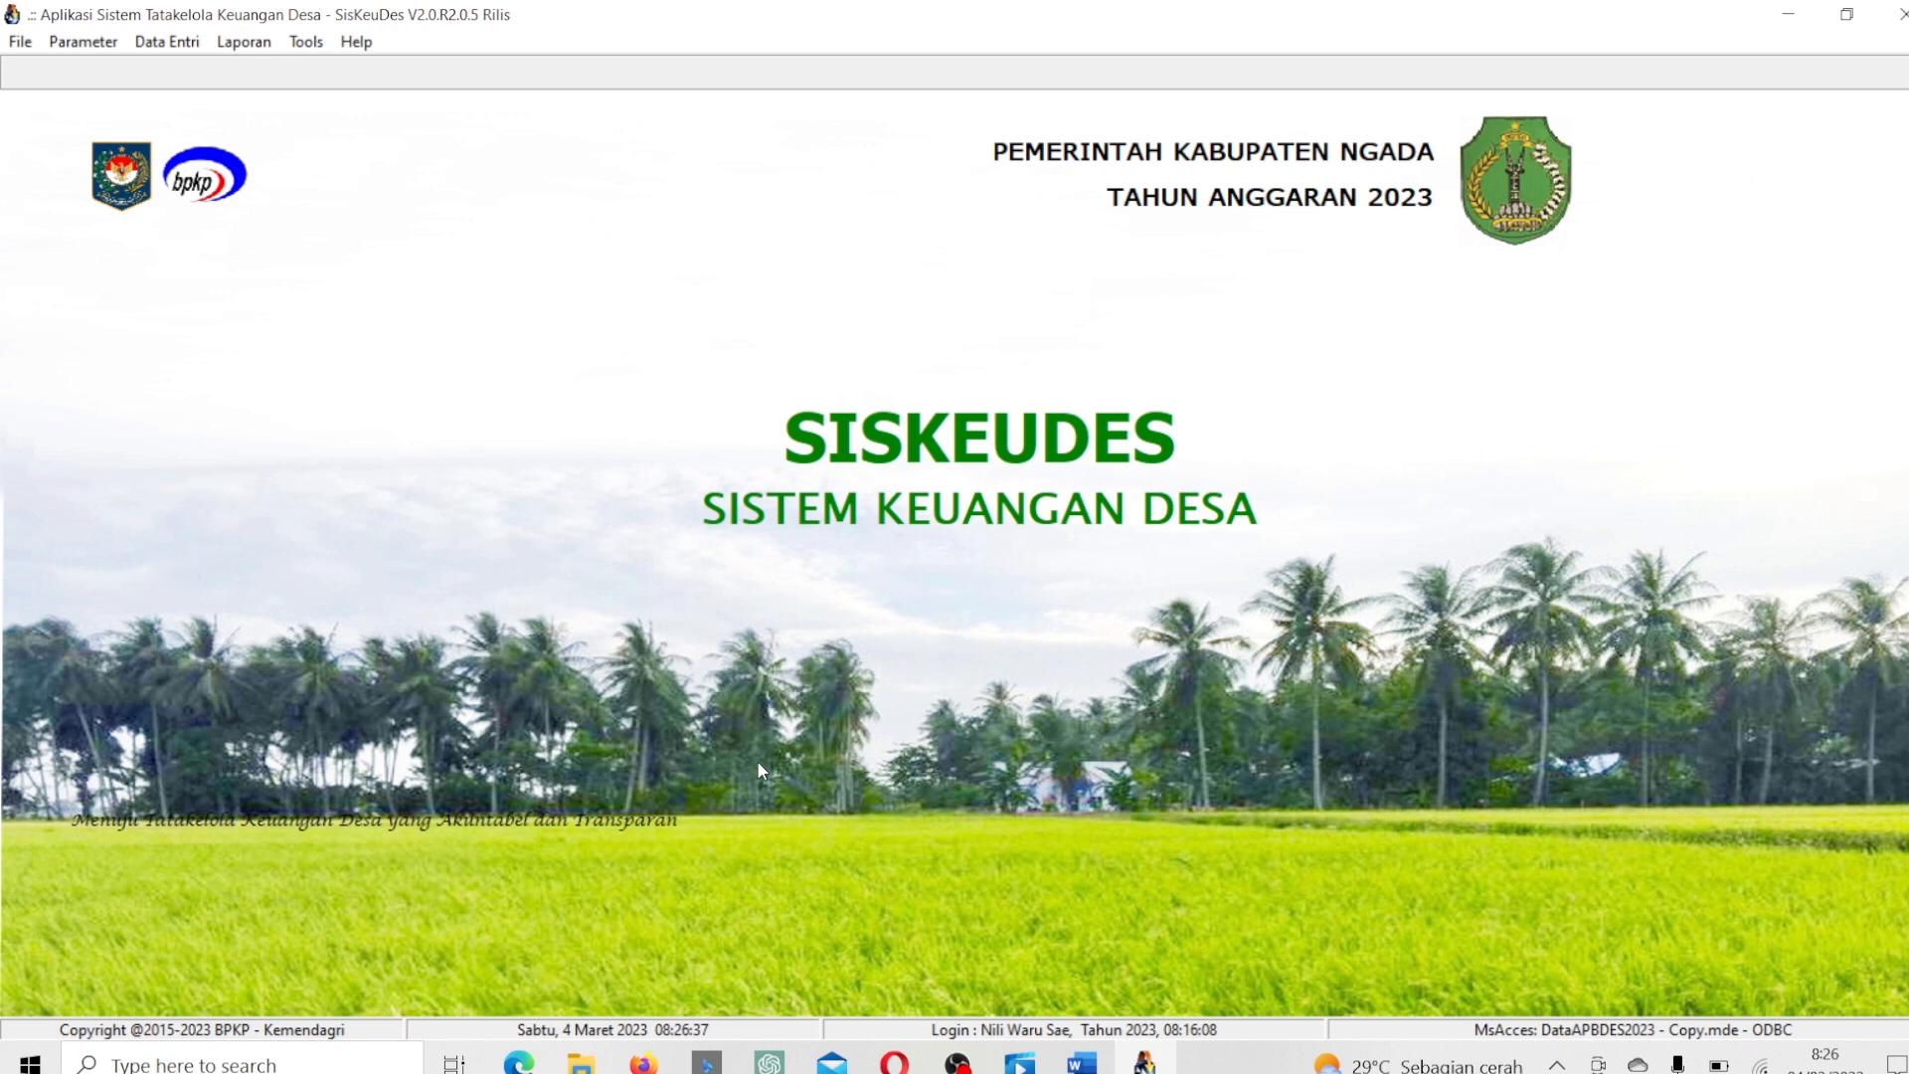
Switch to the PPD Perbaikan document in Word and examine the regulation's title block on the first page.
{"action": "mouse_move", "coordinate": [1092, 1064]}
{"action": "left_click", "coordinate": [1097, 1024]}
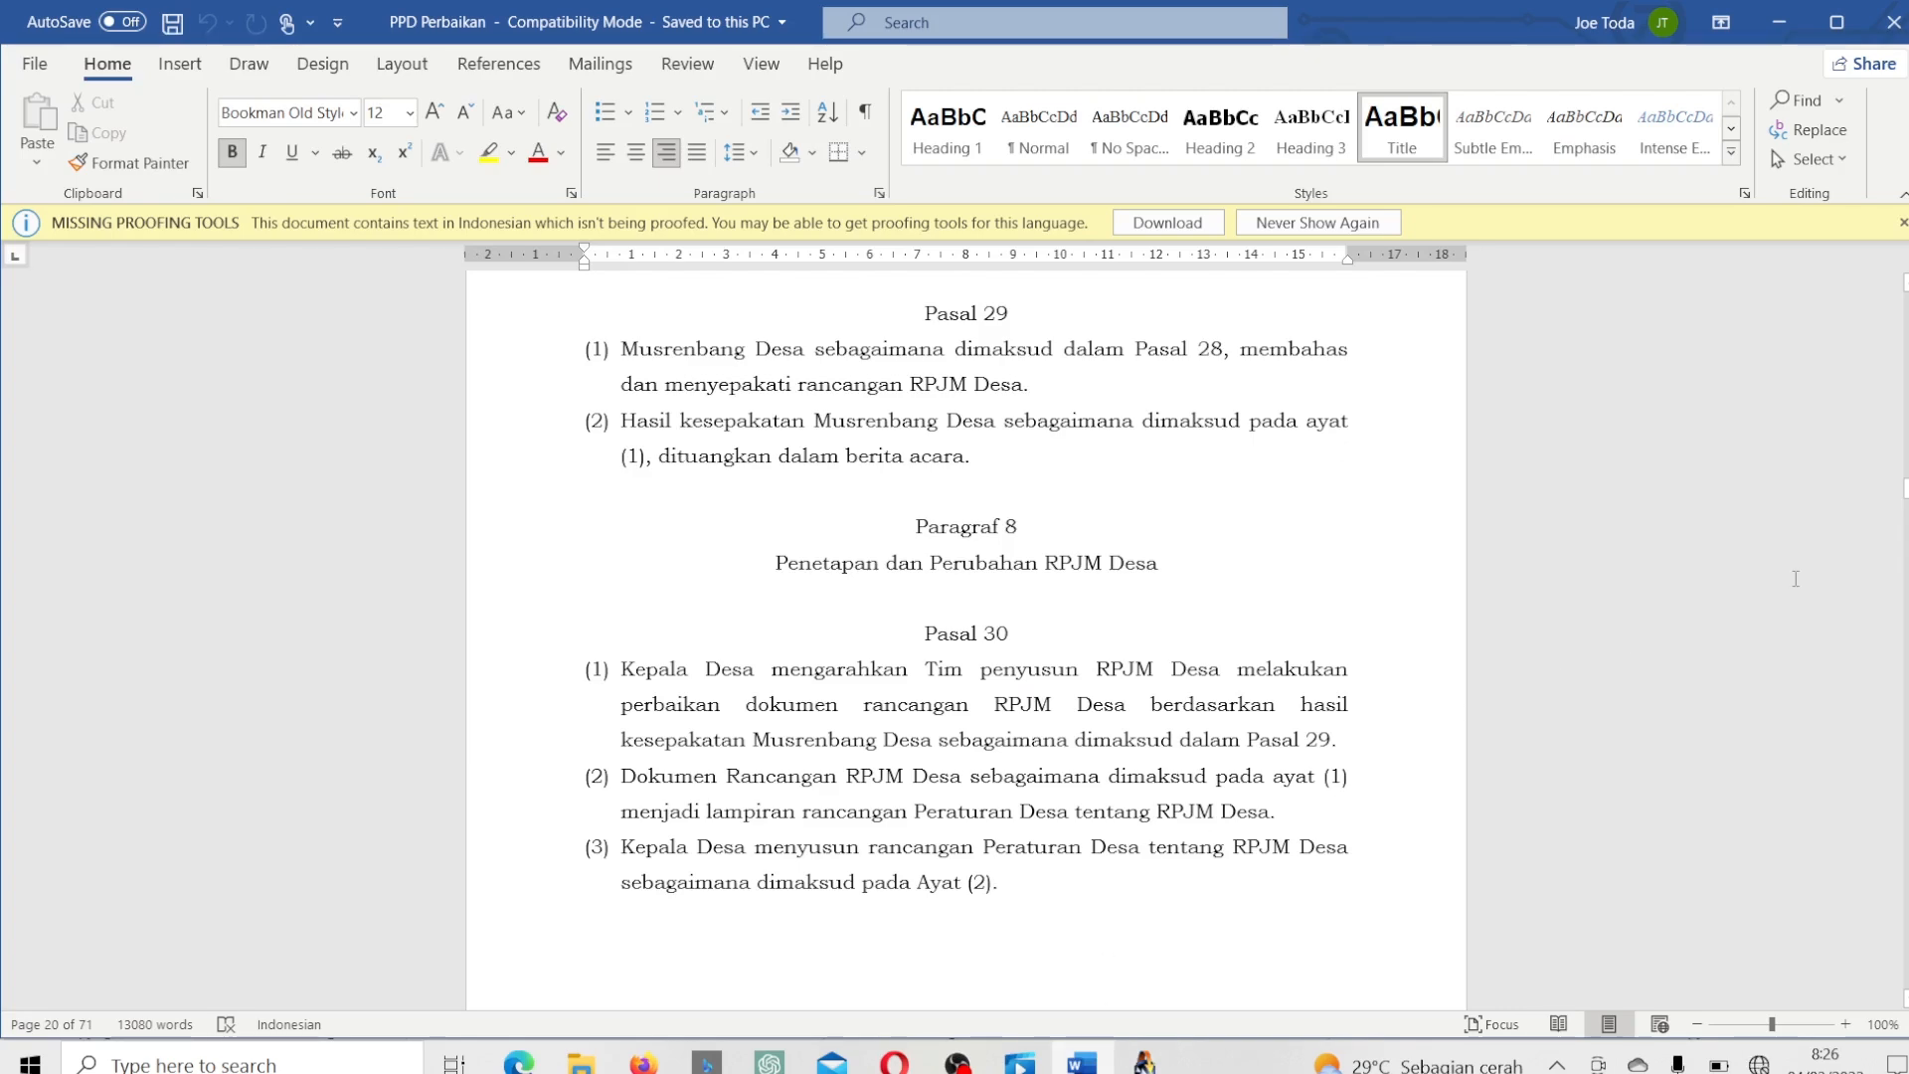
{"action": "left_click_drag", "start_coordinate": [1906, 489], "coordinate": [1906, 301]}
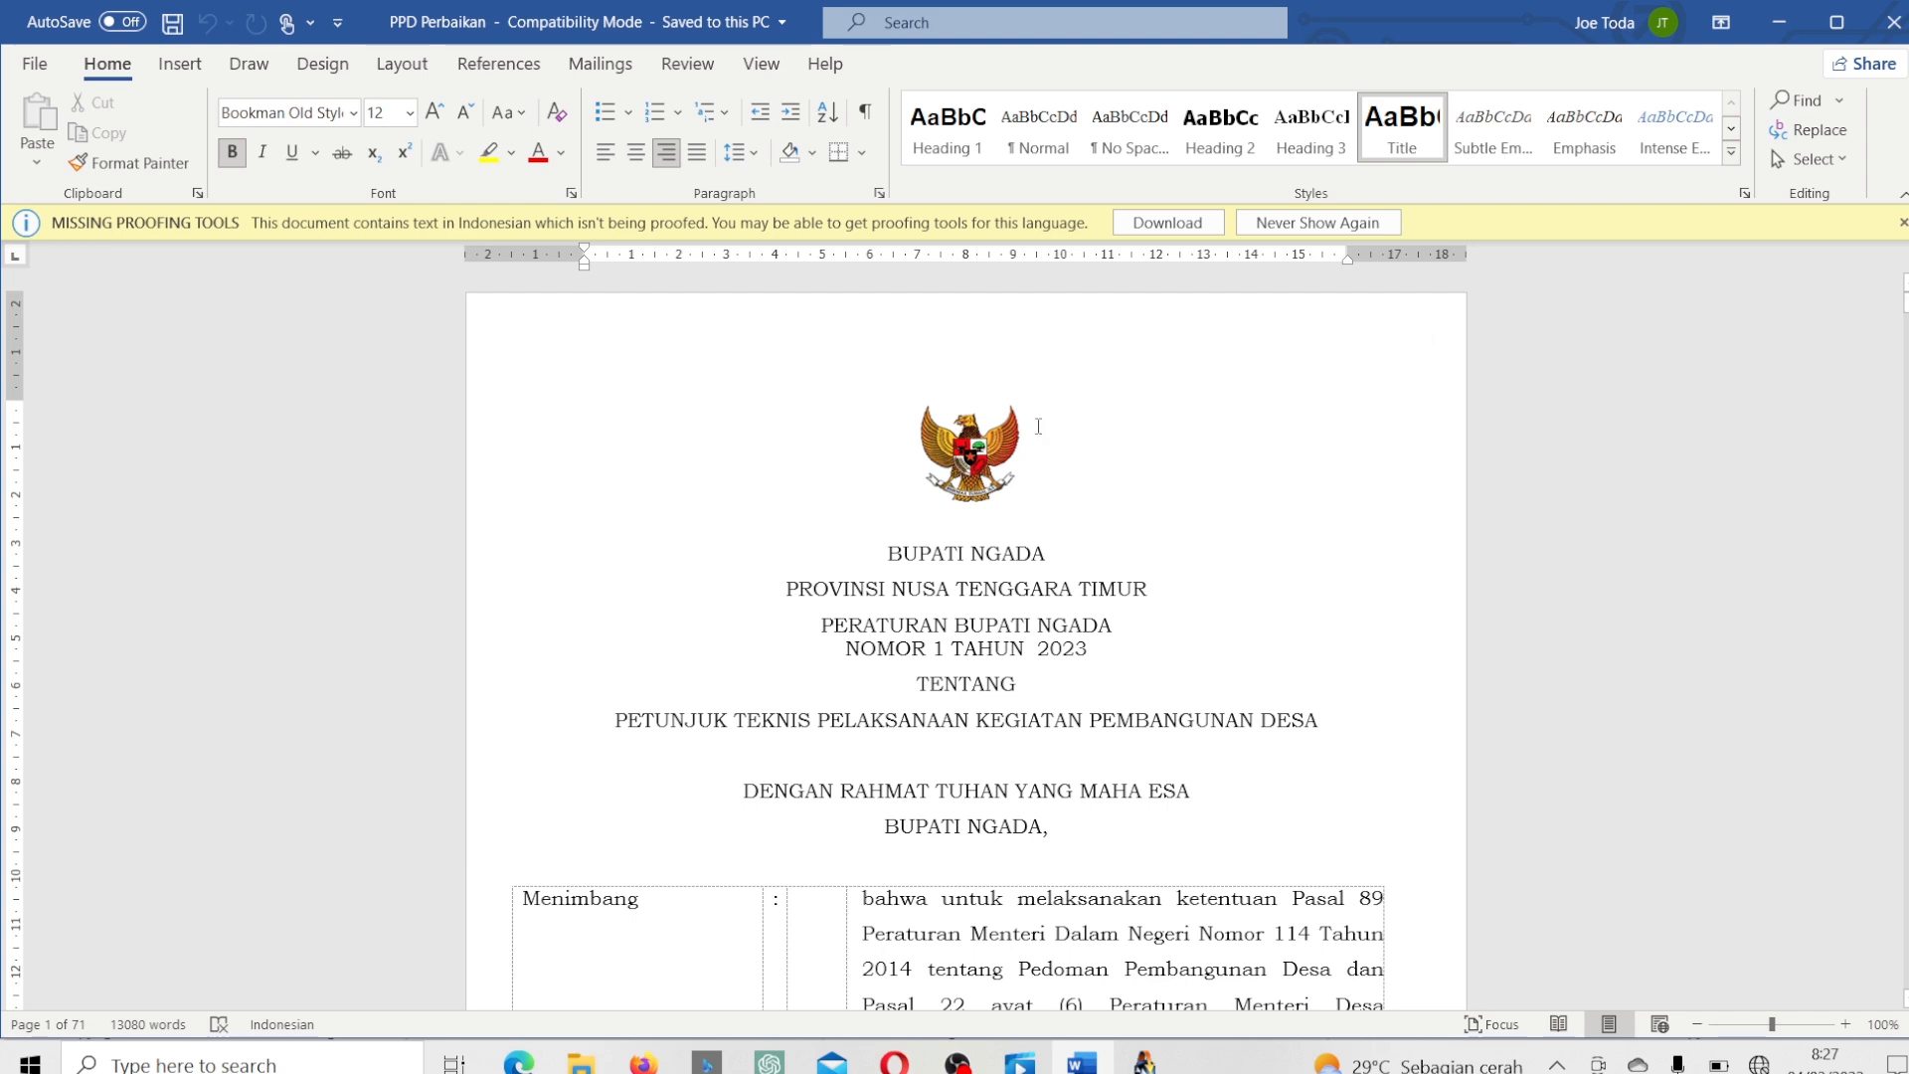
{"action": "left_click_drag", "start_coordinate": [887, 558], "coordinate": [1341, 722]}
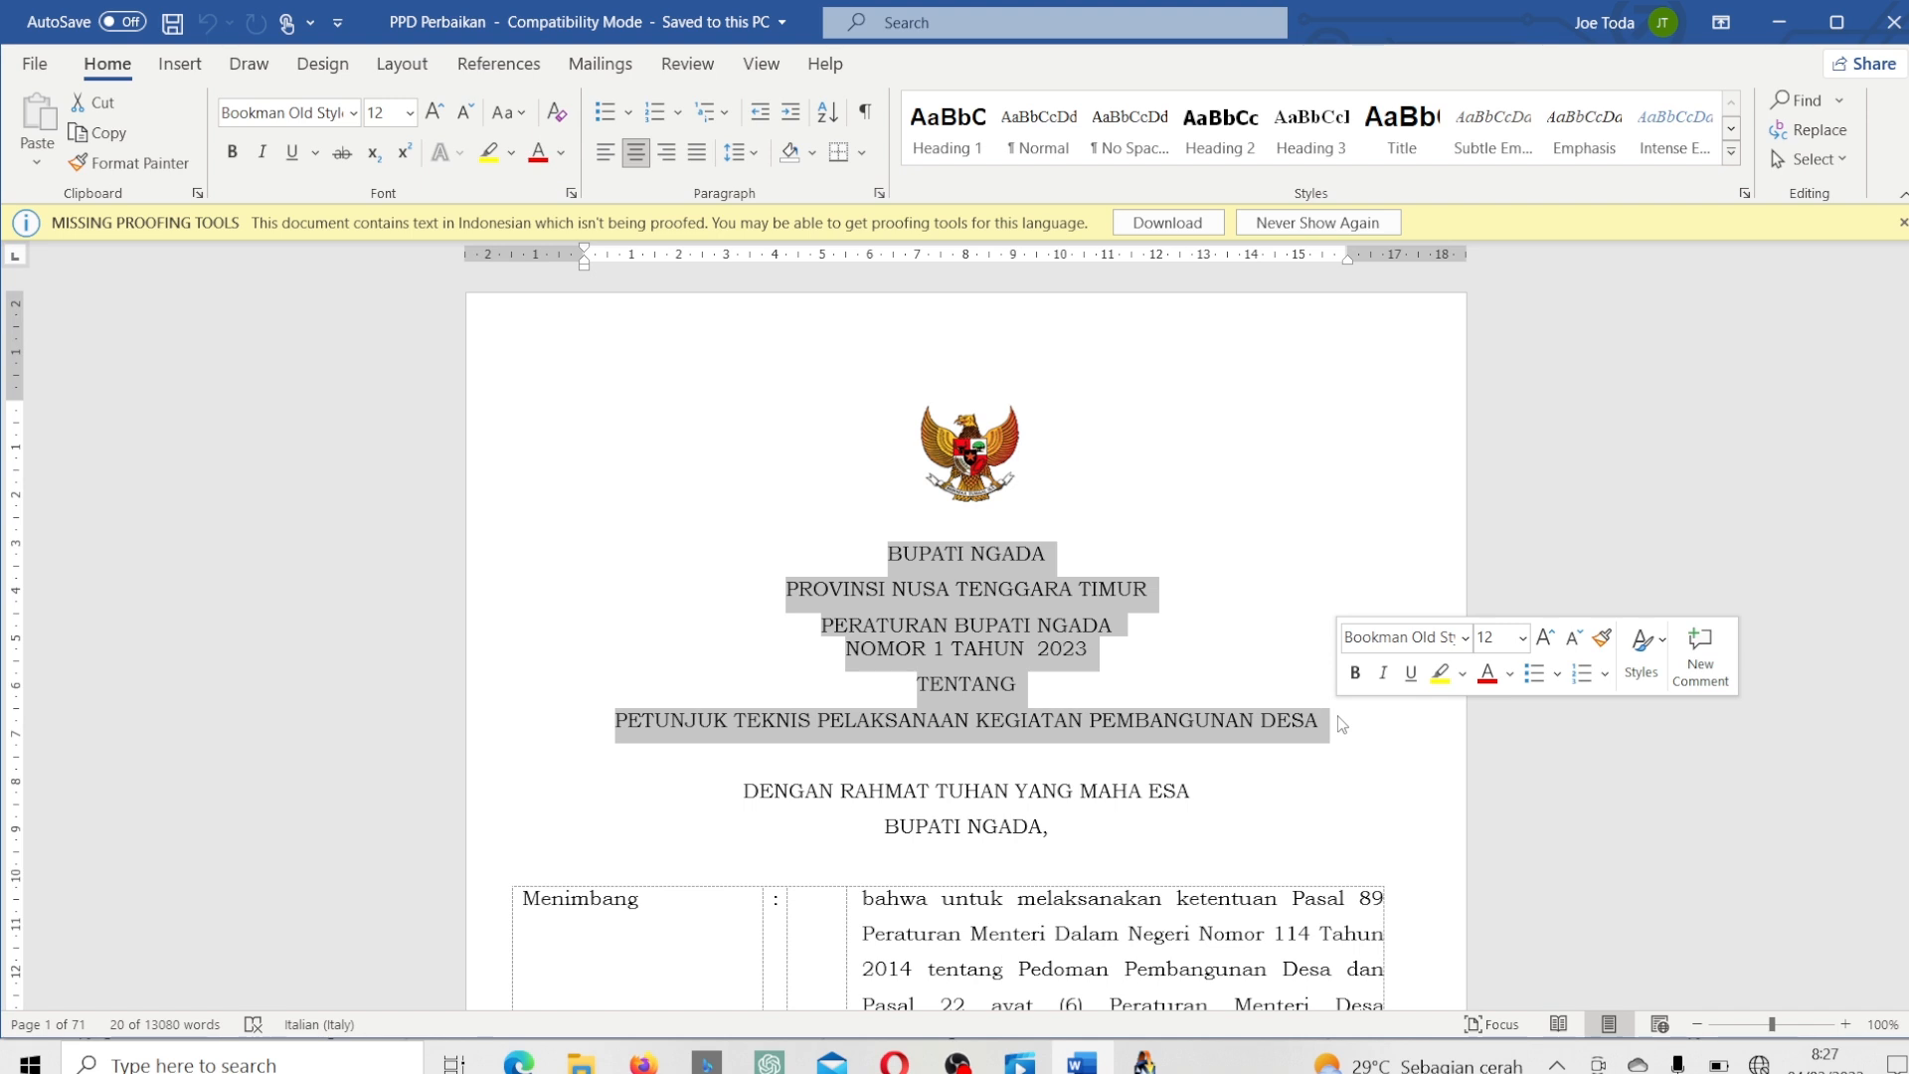
{"action": "left_click", "coordinate": [1341, 724]}
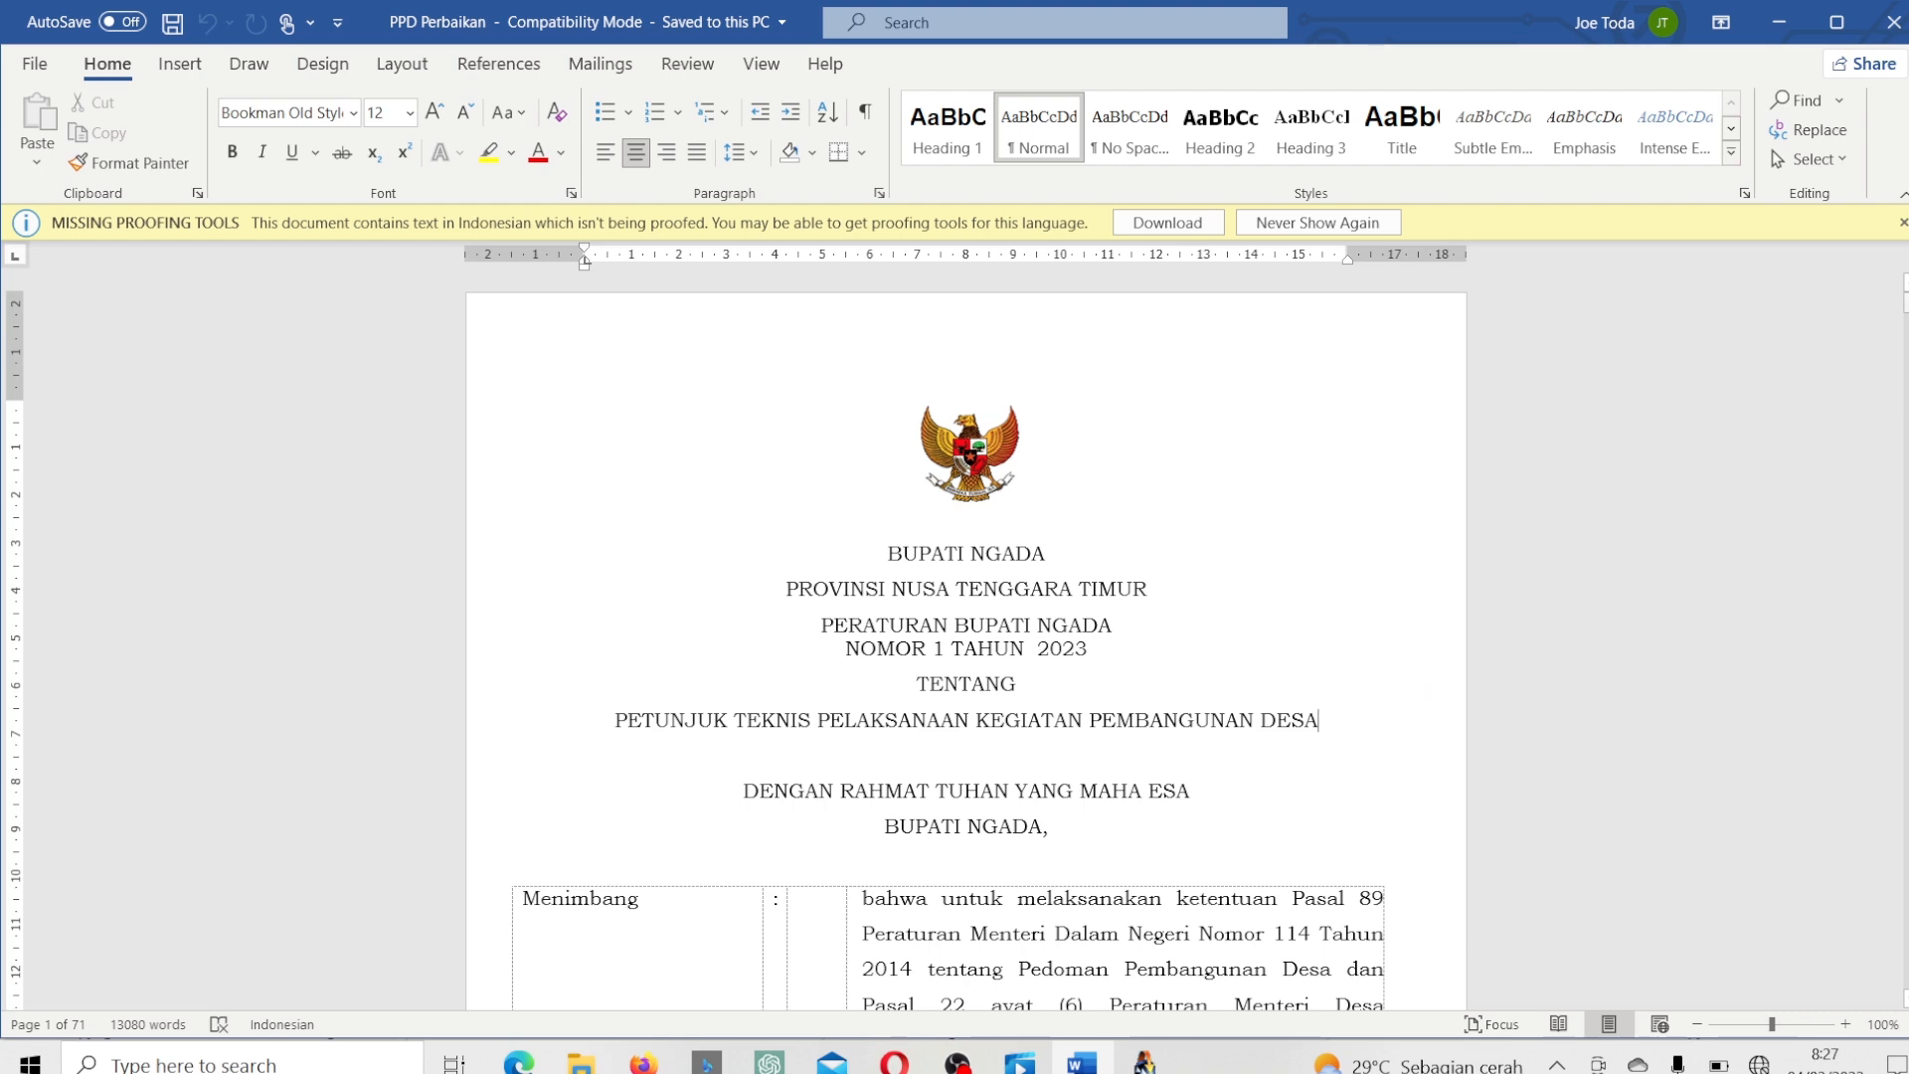
Read the regulation's provisions on establishing the RPJM Desa, from Pasal 30 through Pasal 32.
{"action": "left_click_drag", "start_coordinate": [1905, 303], "coordinate": [1899, 497]}
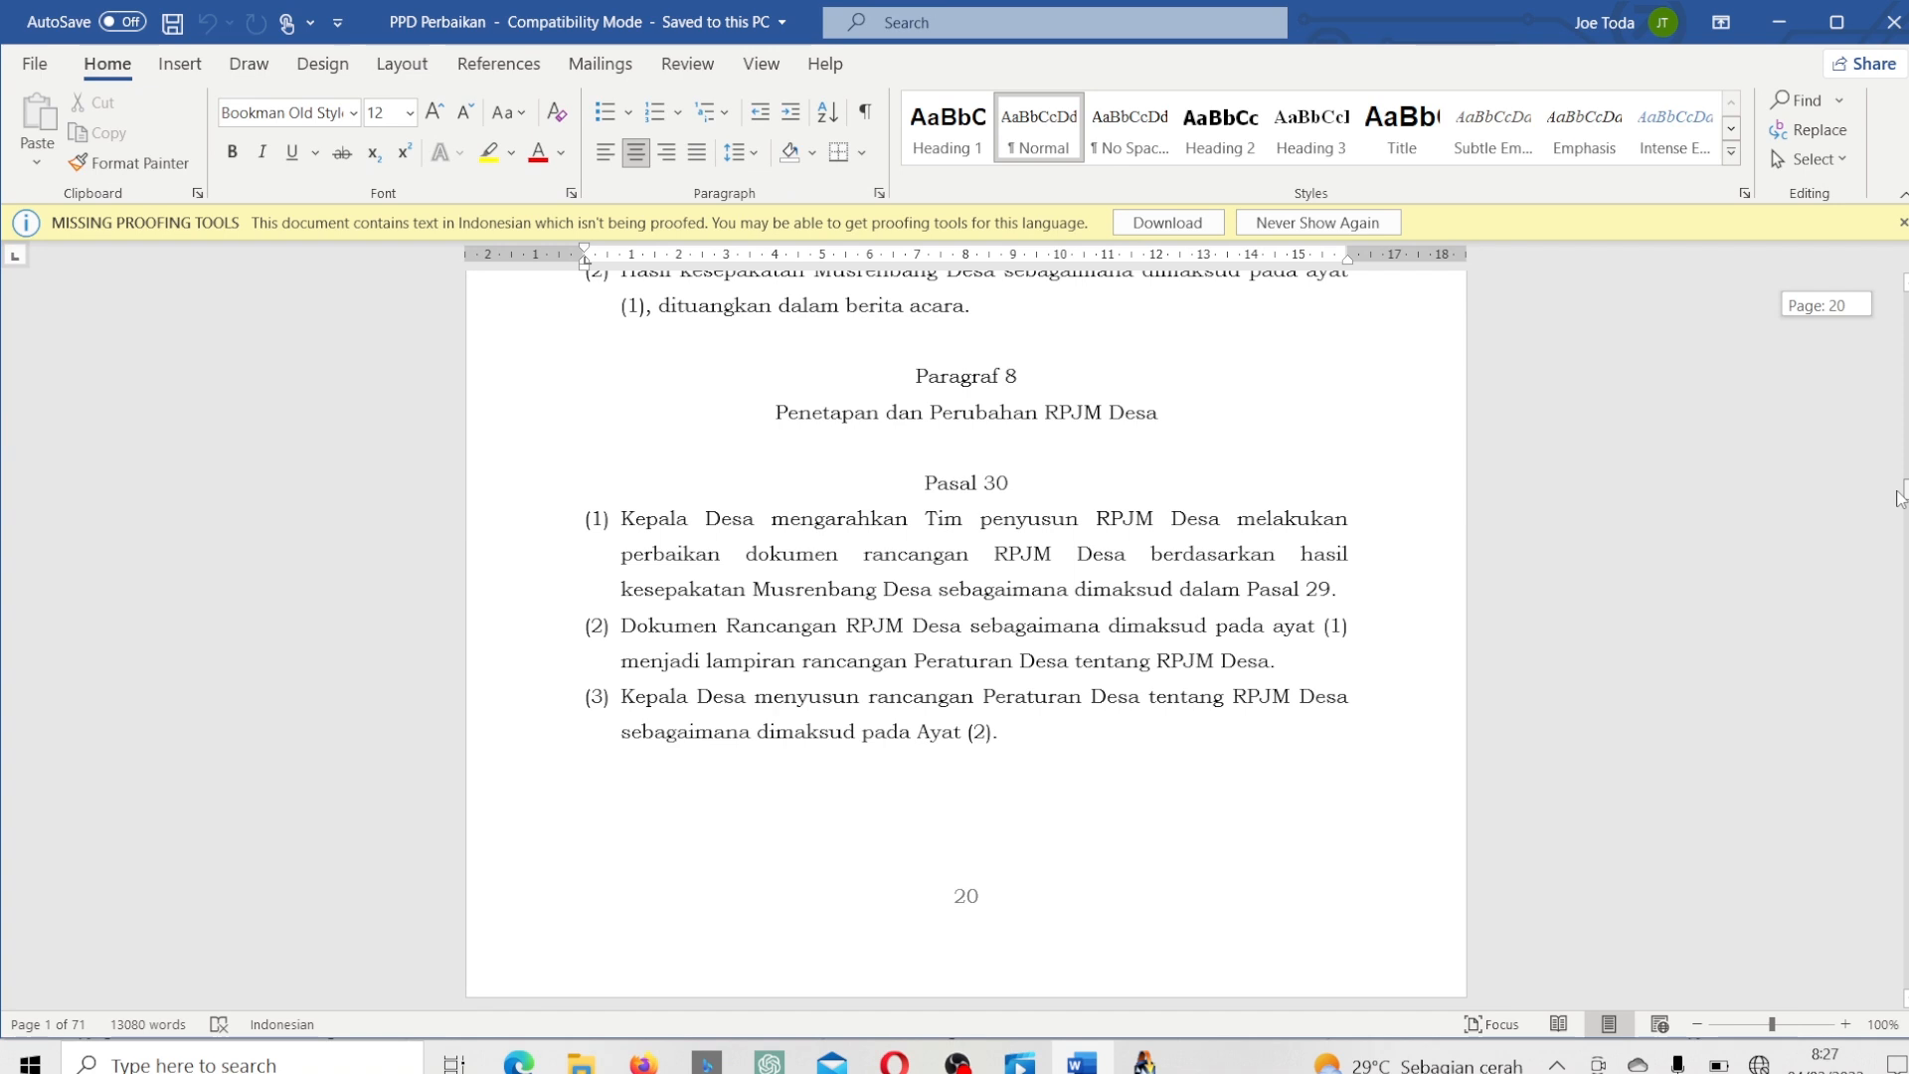
{"action": "left_click_drag", "start_coordinate": [1899, 497], "coordinate": [1898, 497]}
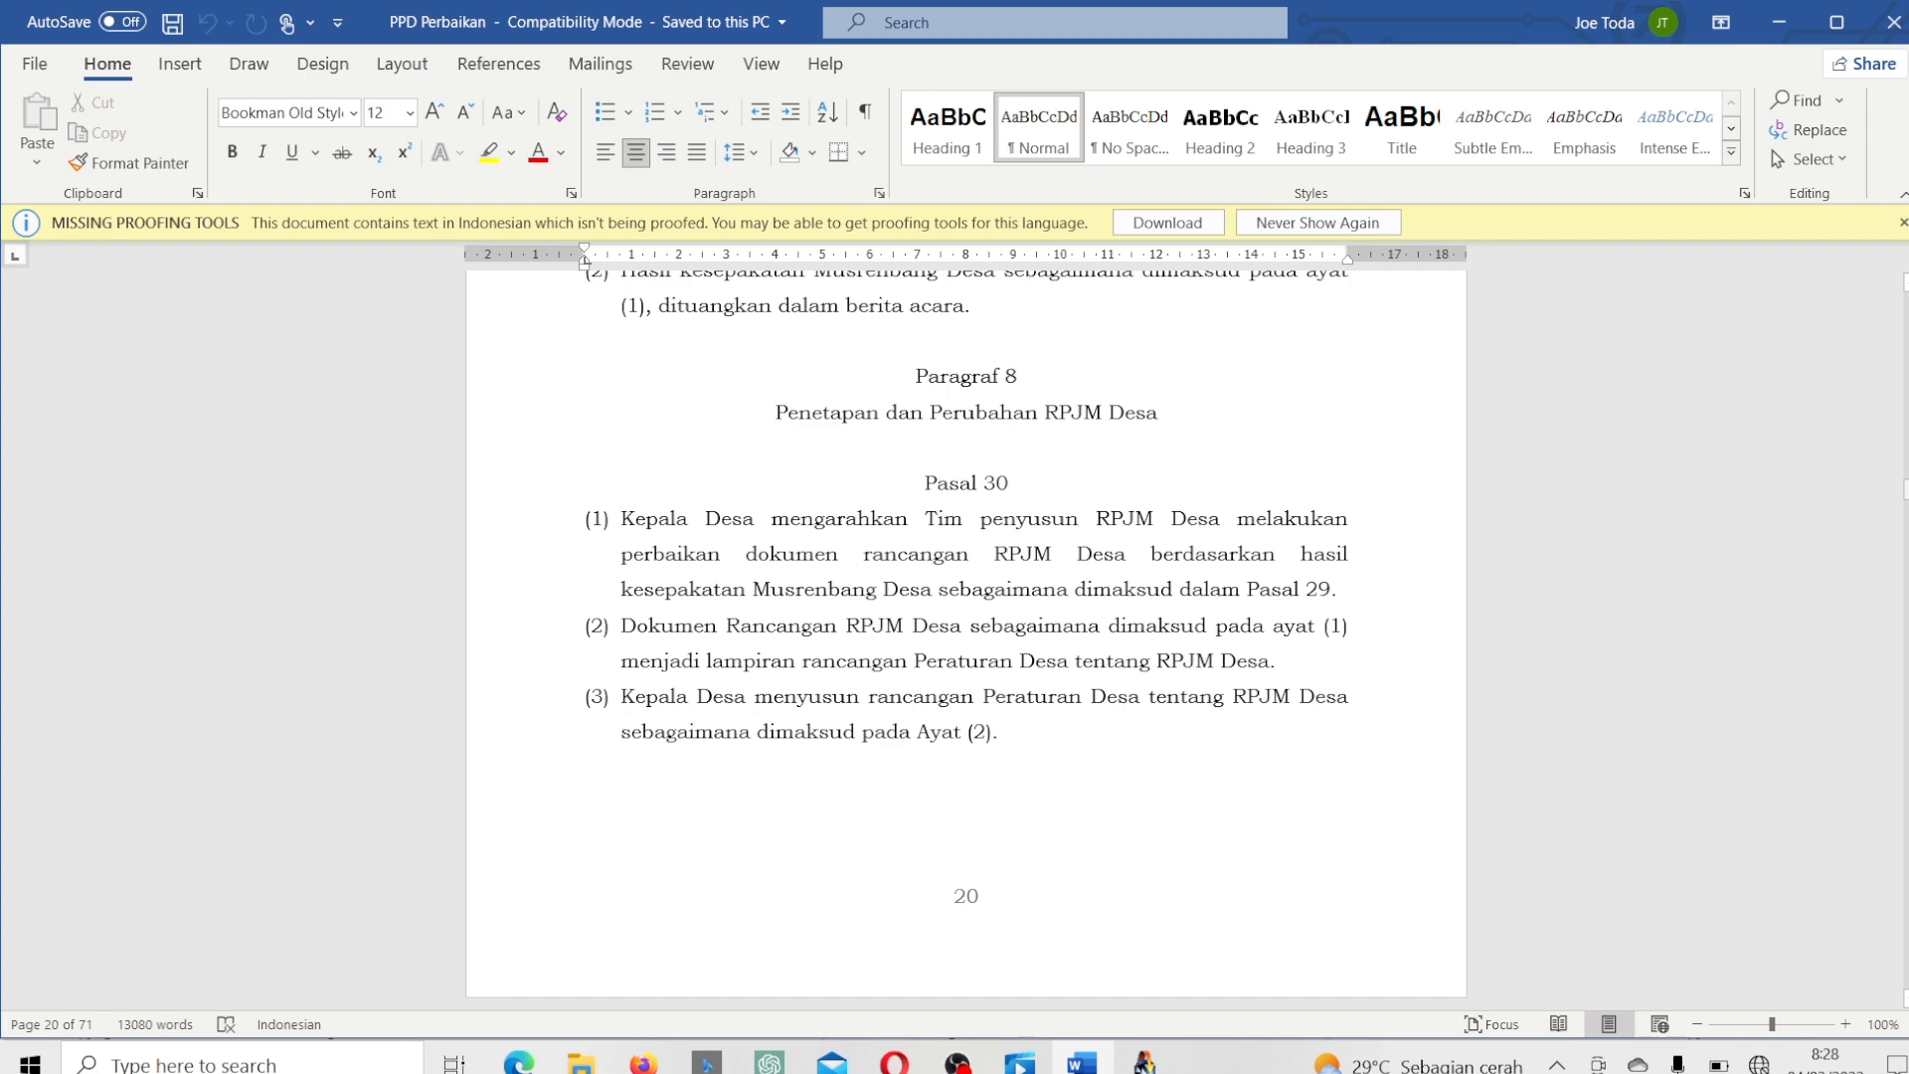
{"action": "left_click_drag", "start_coordinate": [1906, 490], "coordinate": [1906, 509]}
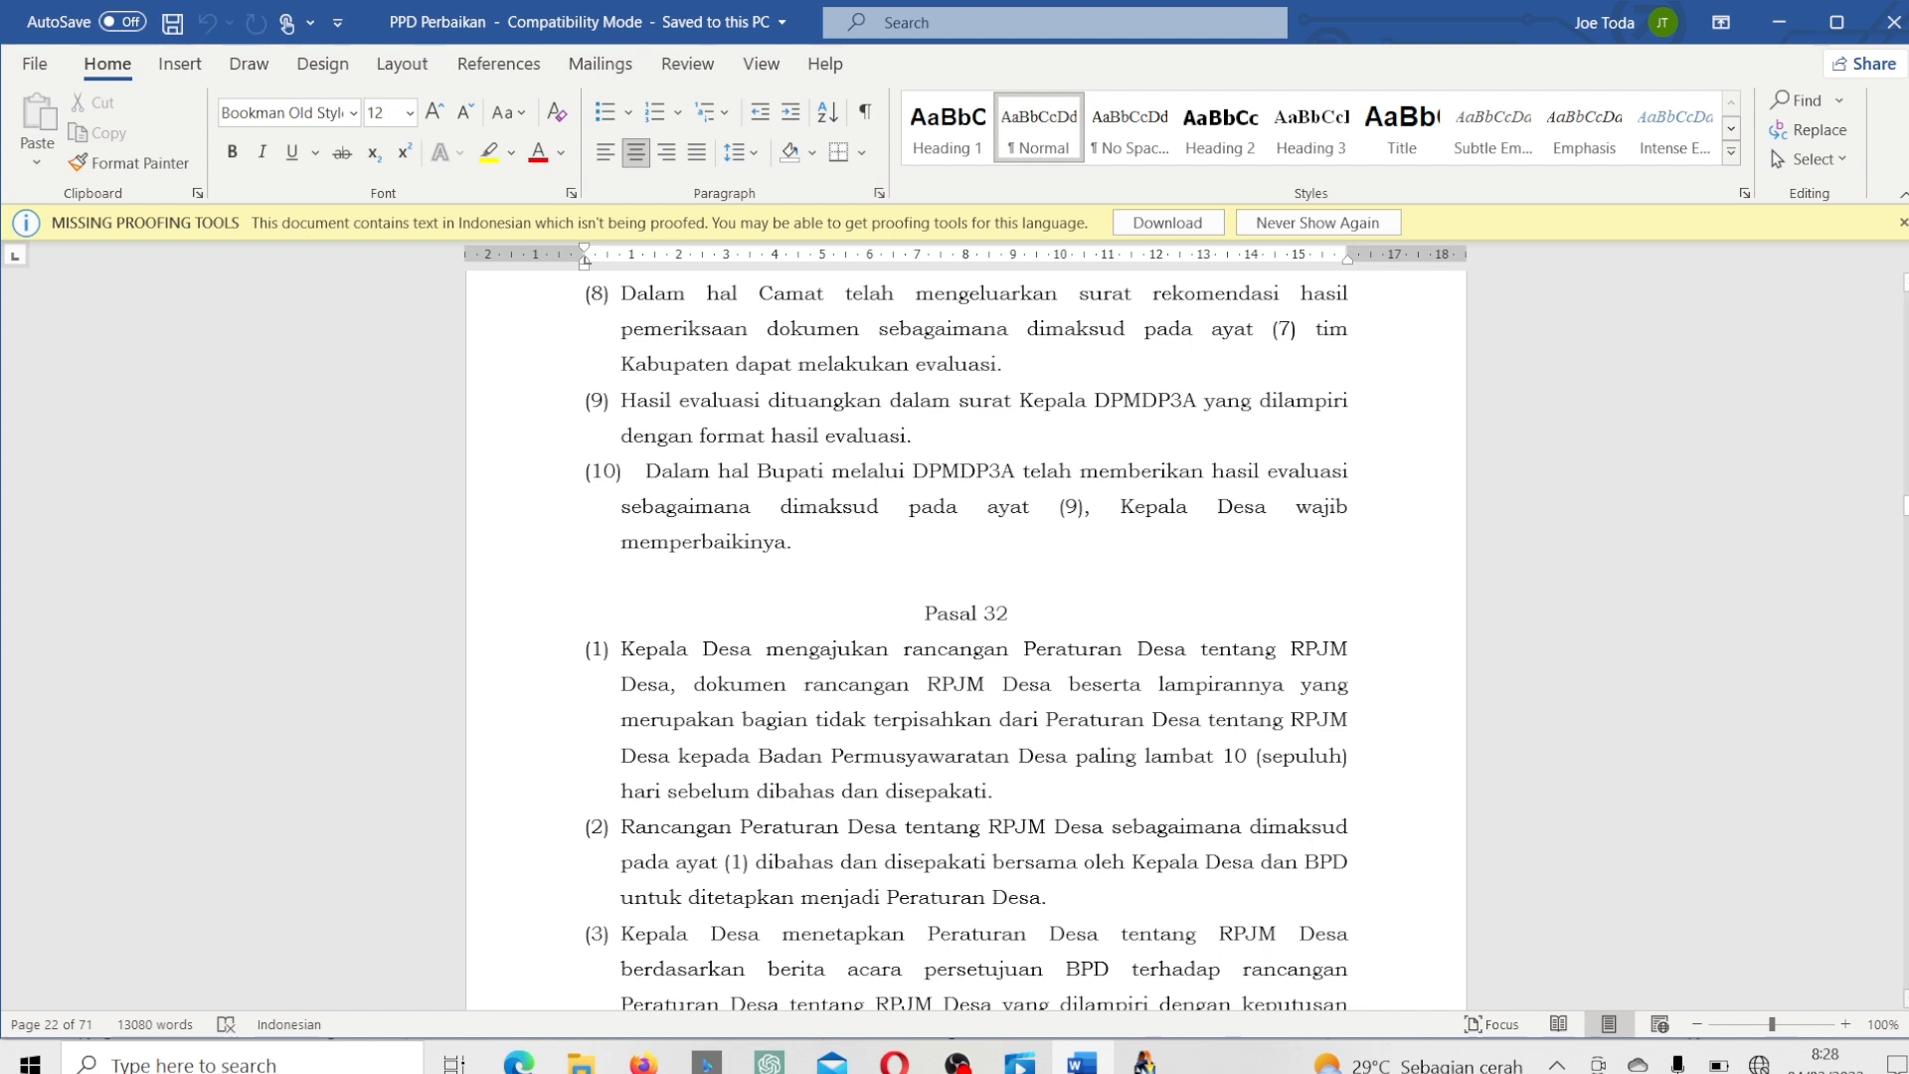
{"action": "scroll", "coordinate": [967, 640], "scroll_direction": "down", "scroll_amount": 2}
{"action": "scroll", "coordinate": [966, 639], "scroll_direction": "down", "scroll_amount": 3}
{"action": "scroll", "coordinate": [966, 639], "scroll_direction": "down", "scroll_amount": 1}
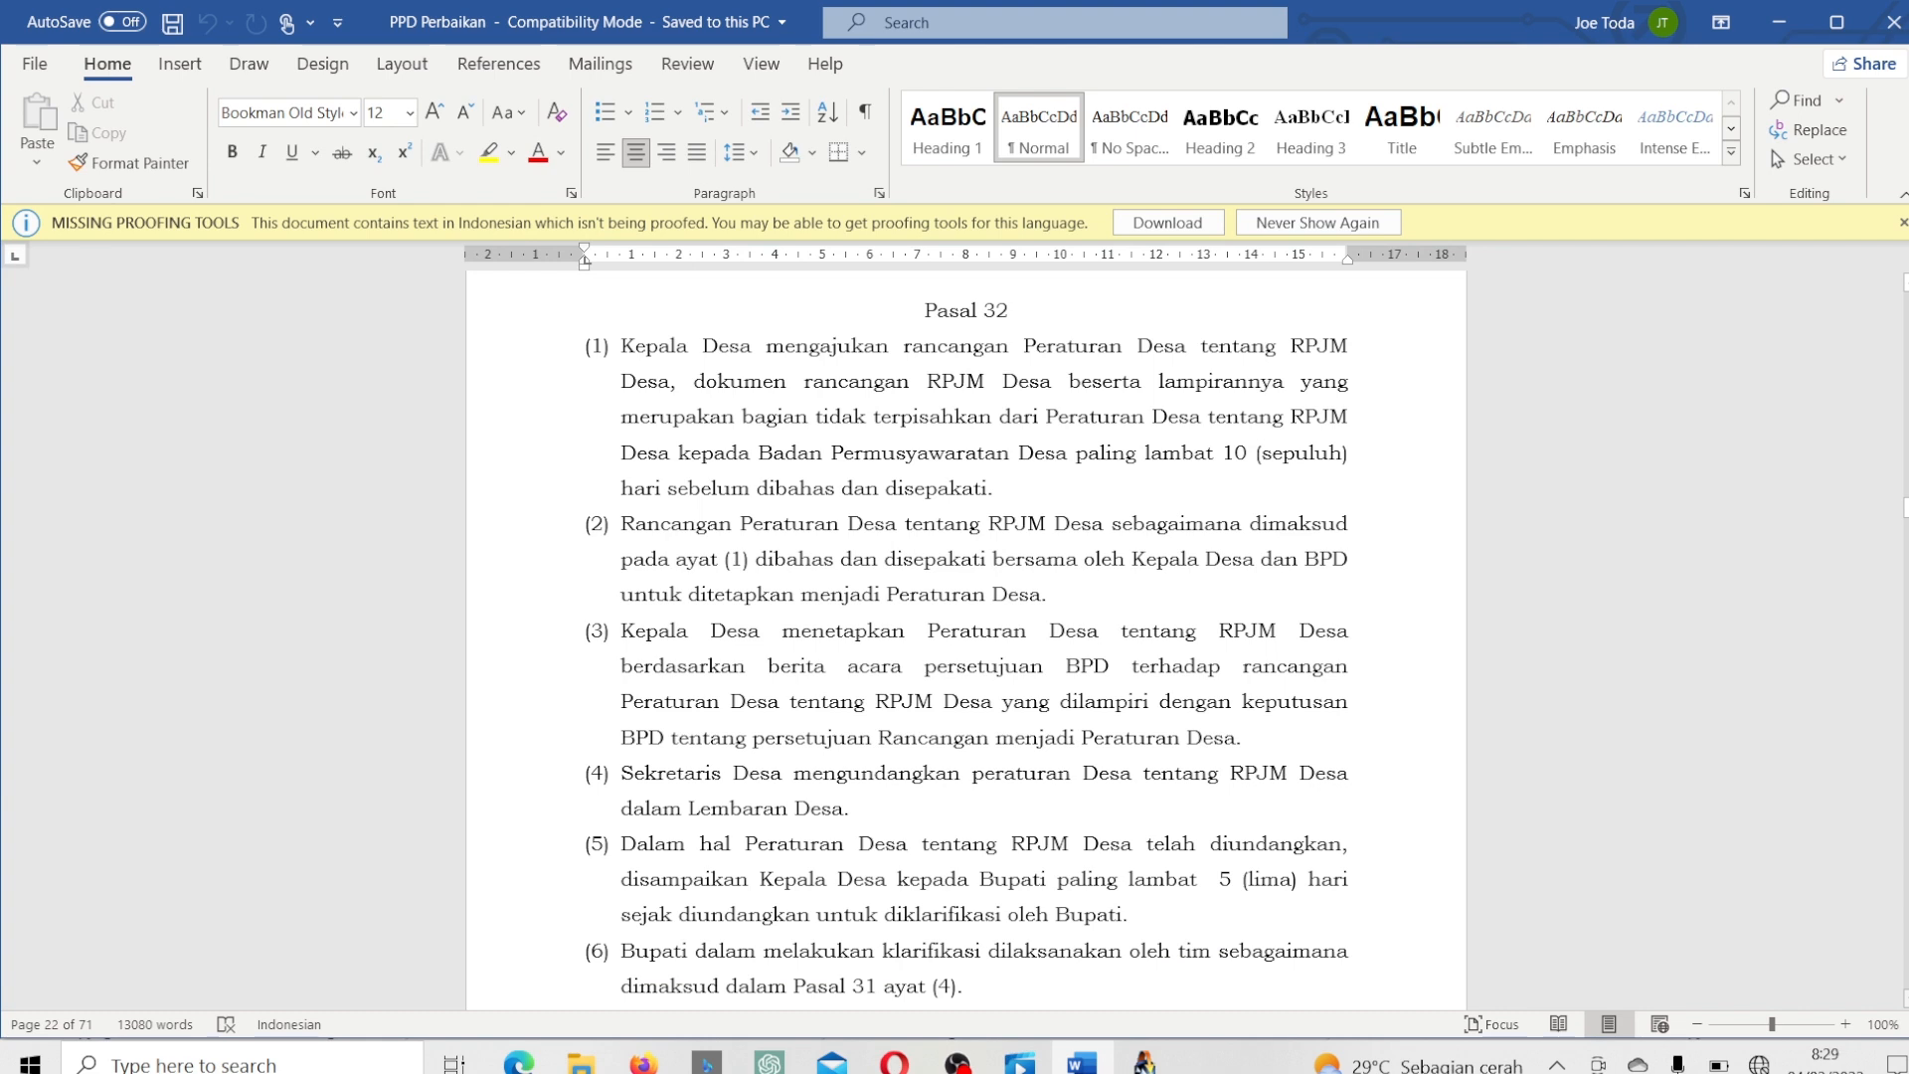
{"action": "scroll", "coordinate": [966, 639], "scroll_direction": "down", "scroll_amount": 1}
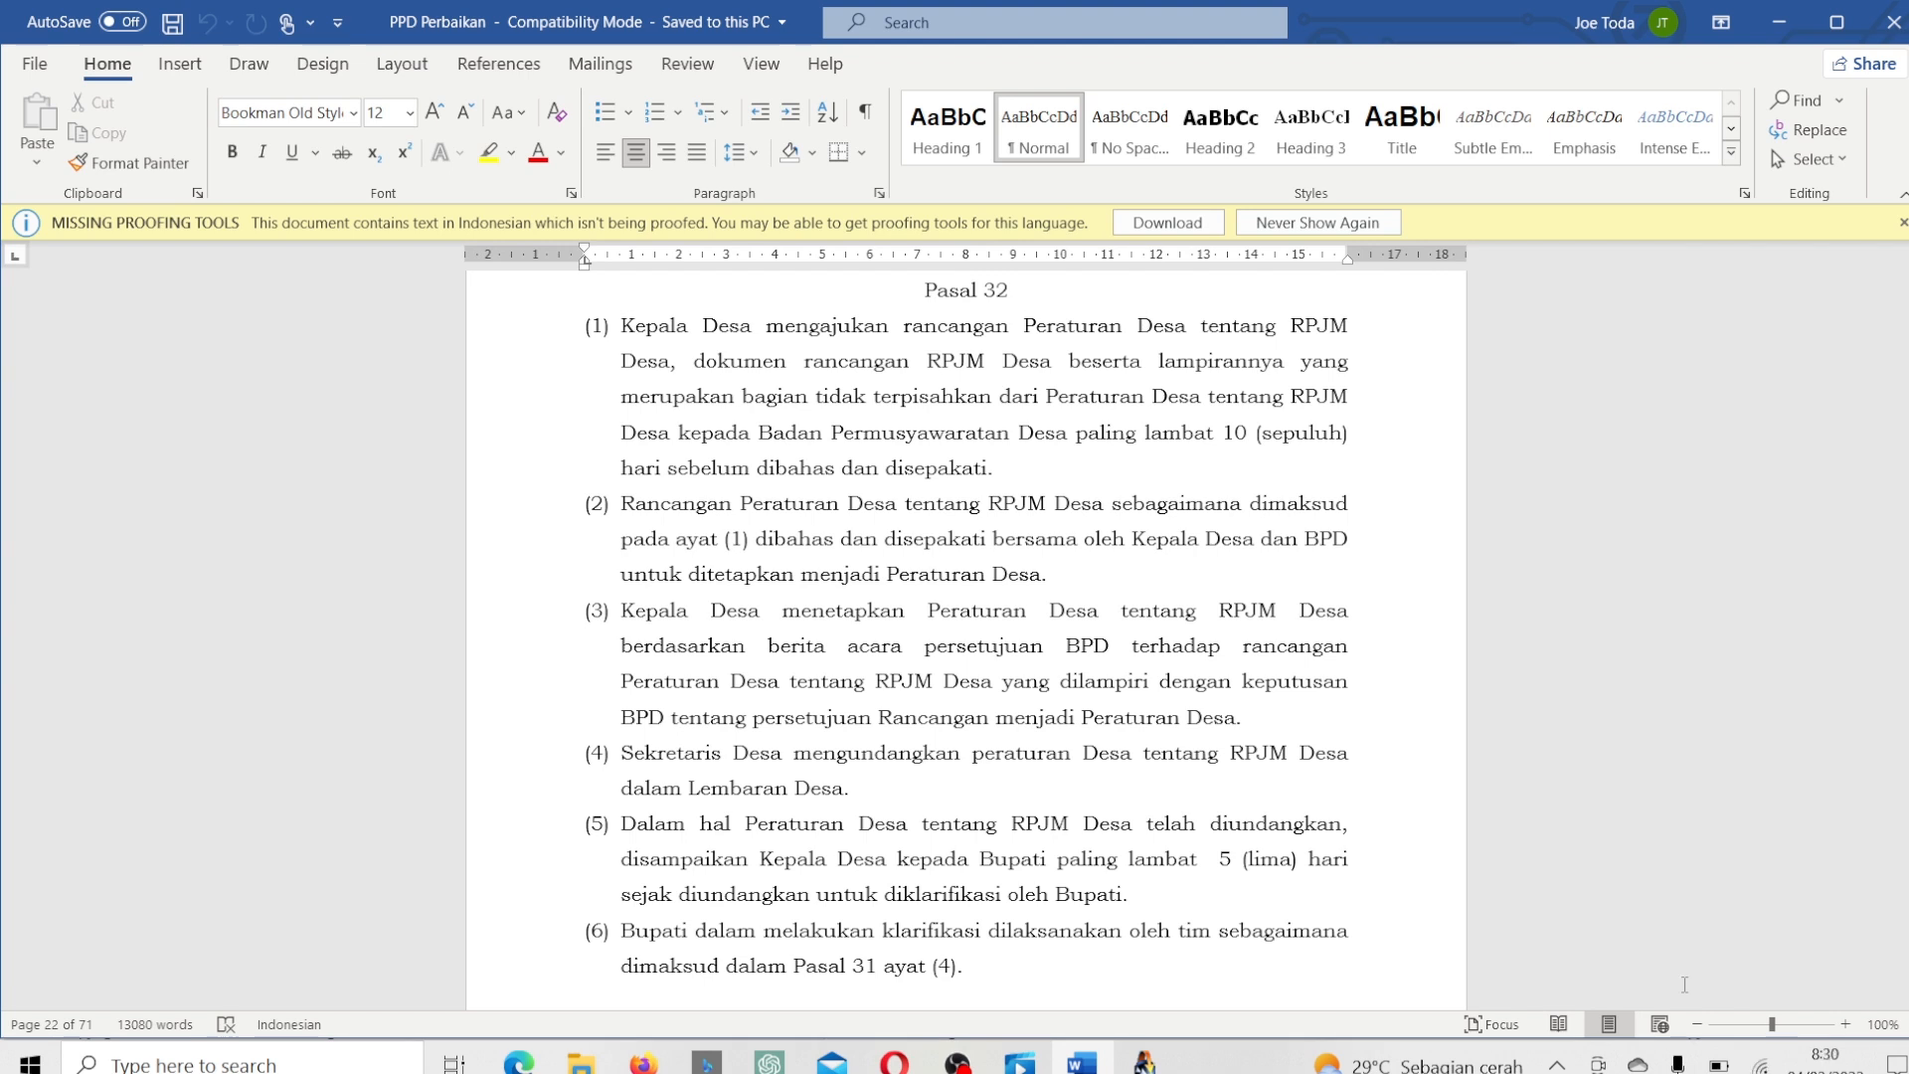
Switch back to SisKeuDes and open the Data Umum dan RPJM Desa planning form.
{"action": "mouse_move", "coordinate": [1146, 1062]}
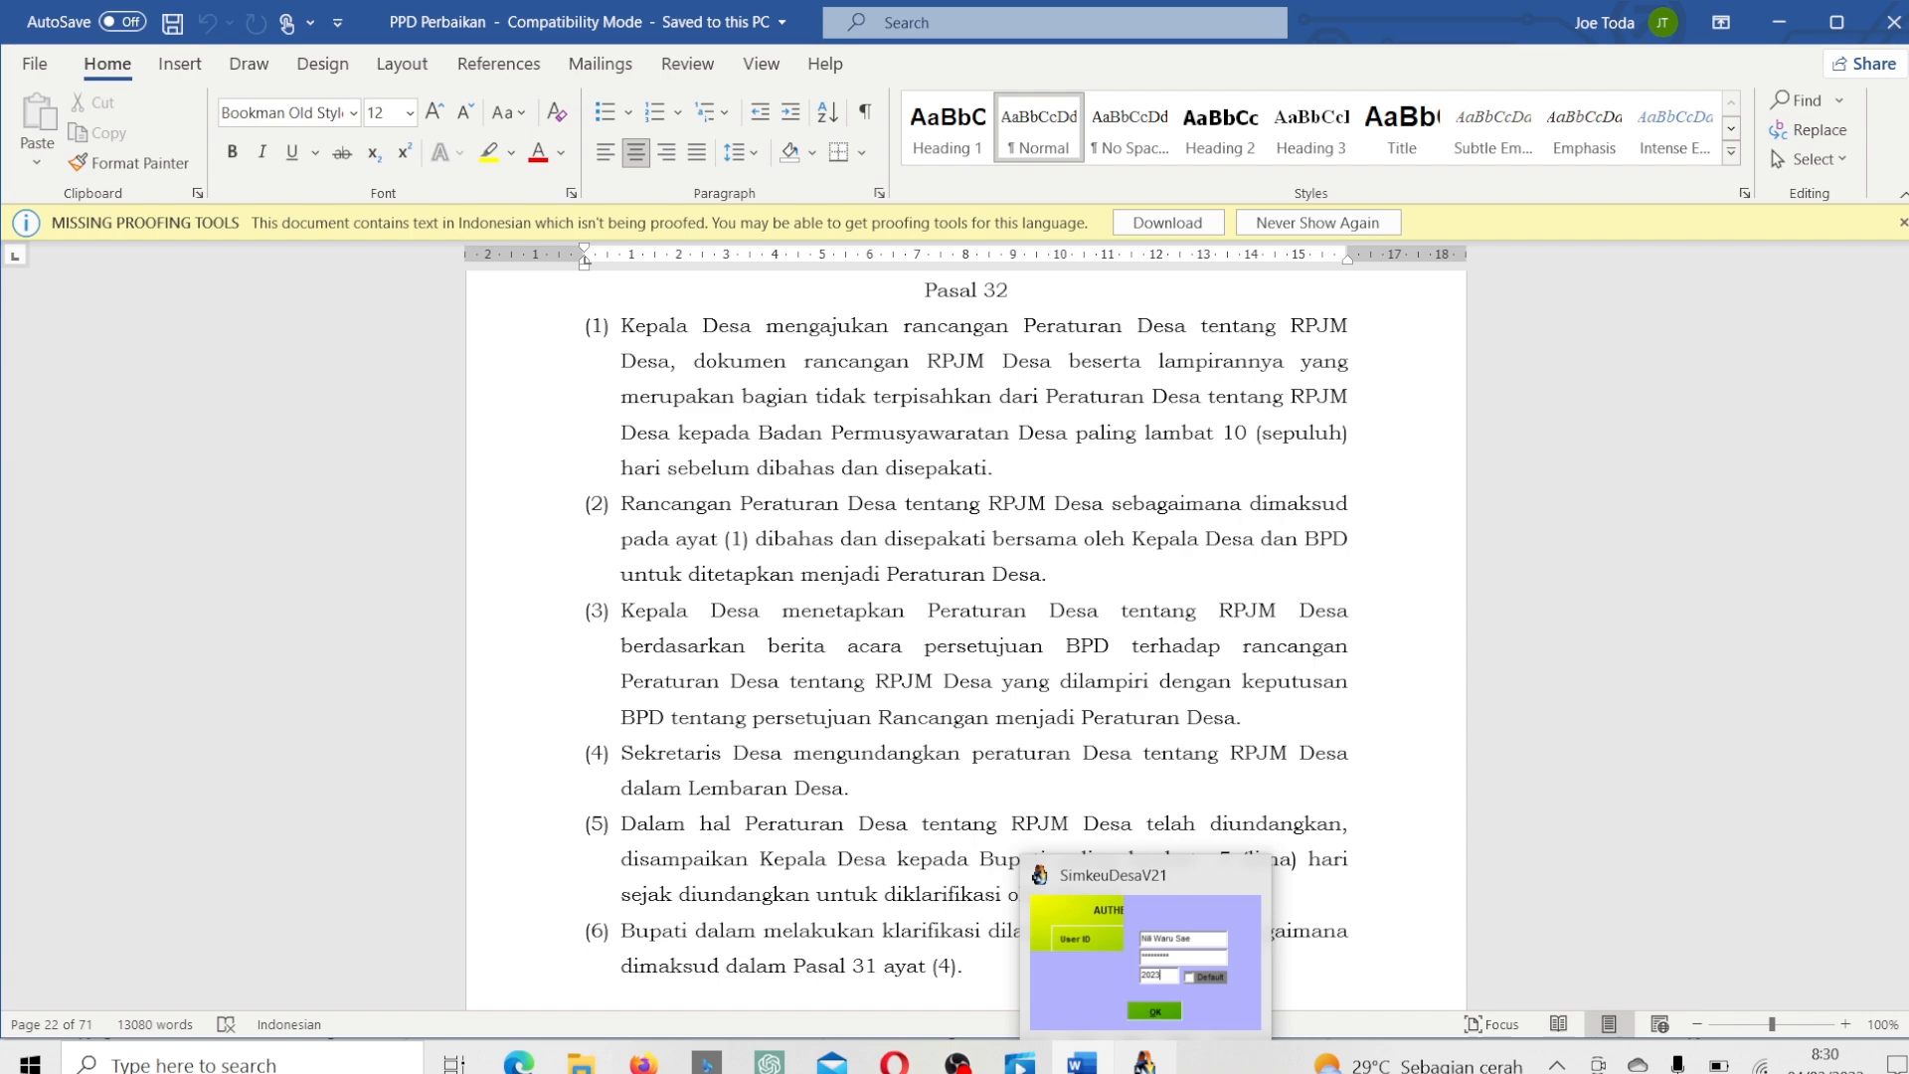
{"action": "left_click", "coordinate": [1143, 955]}
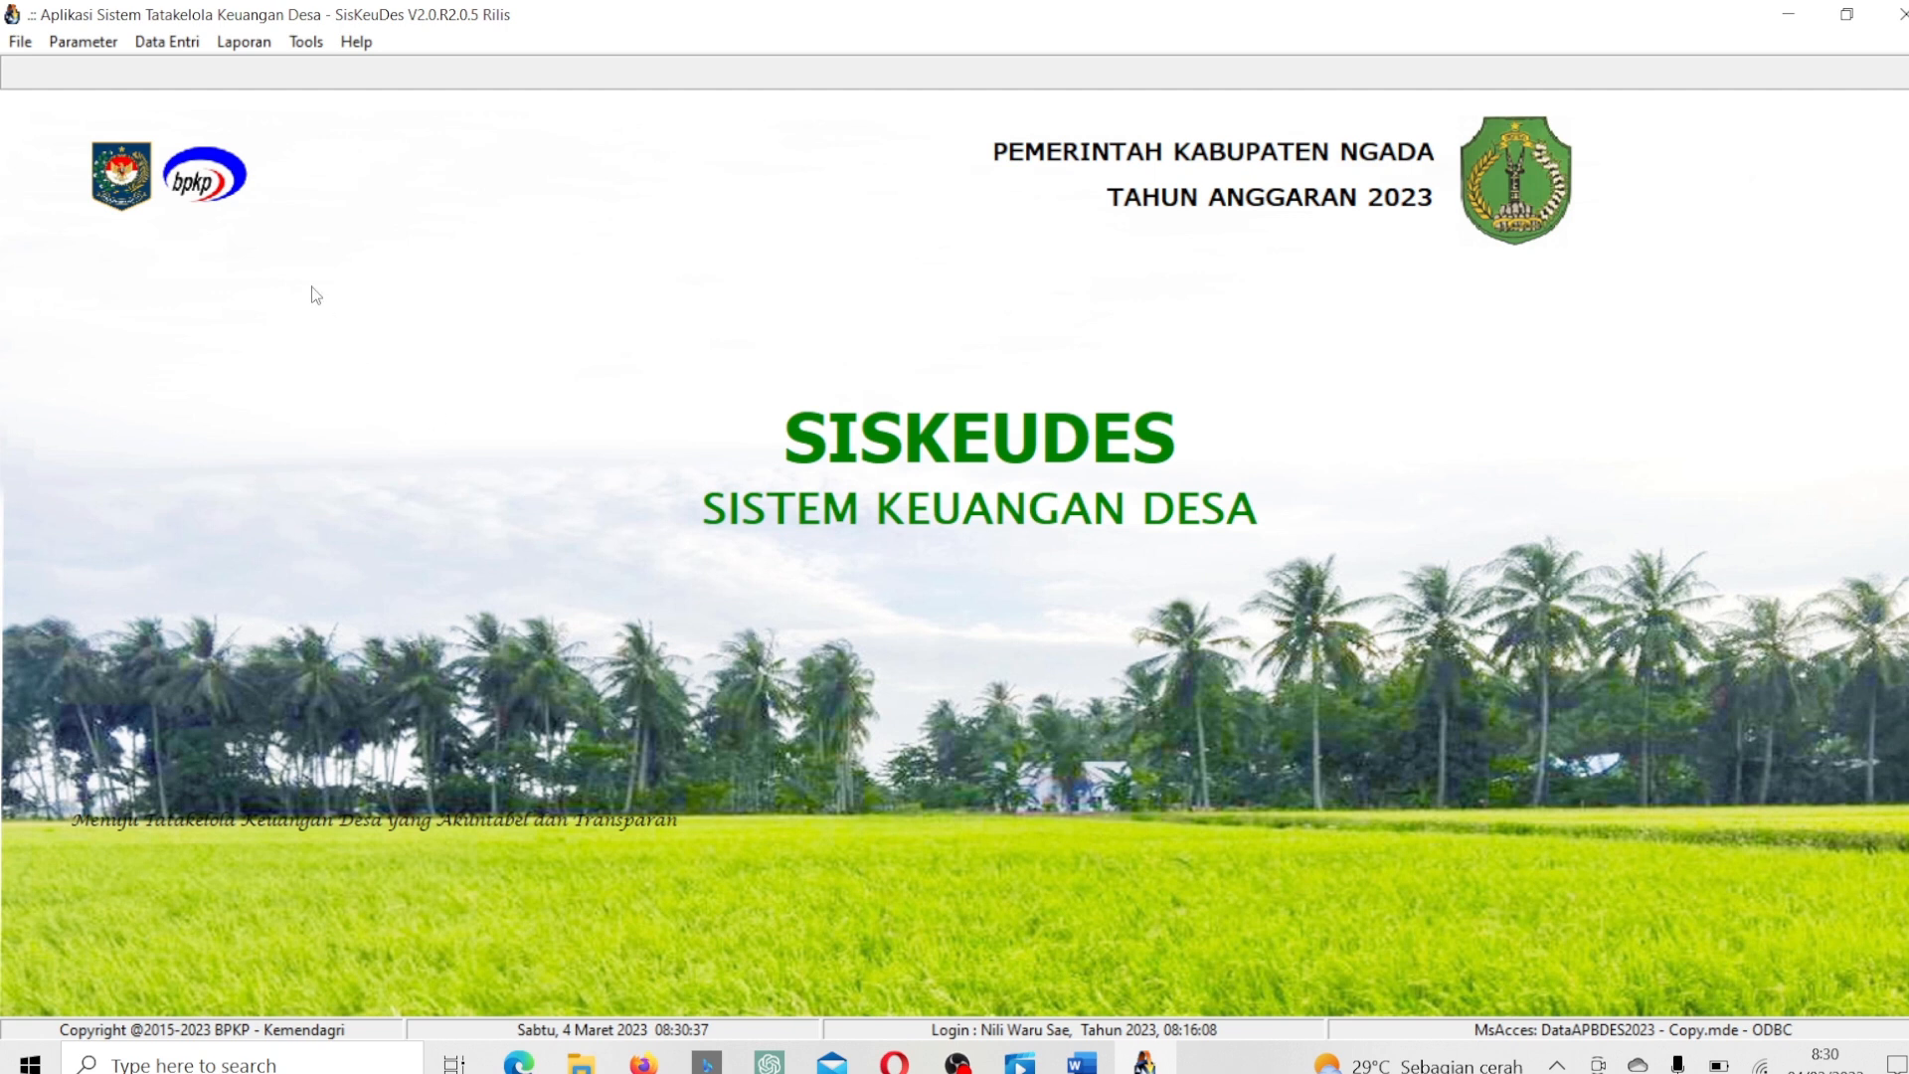
{"action": "left_click", "coordinate": [159, 47]}
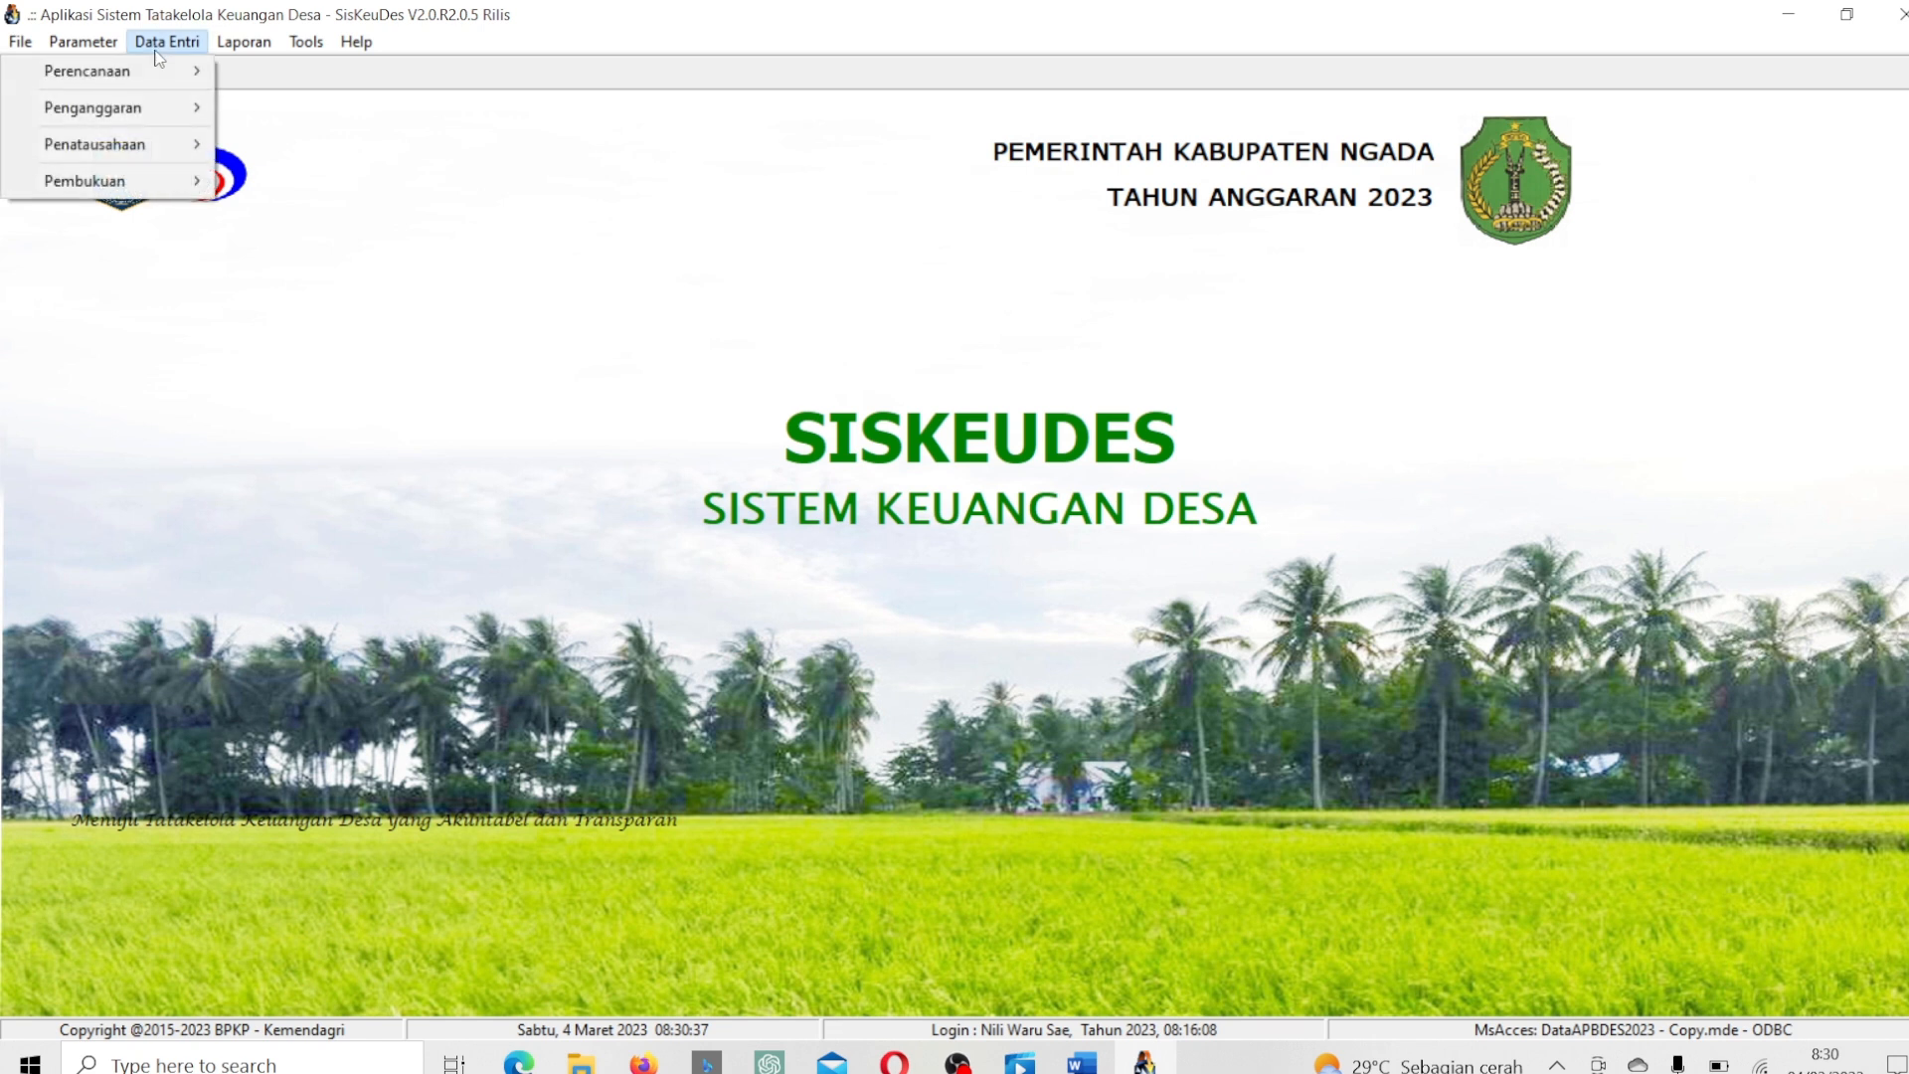
{"action": "mouse_move", "coordinate": [163, 71]}
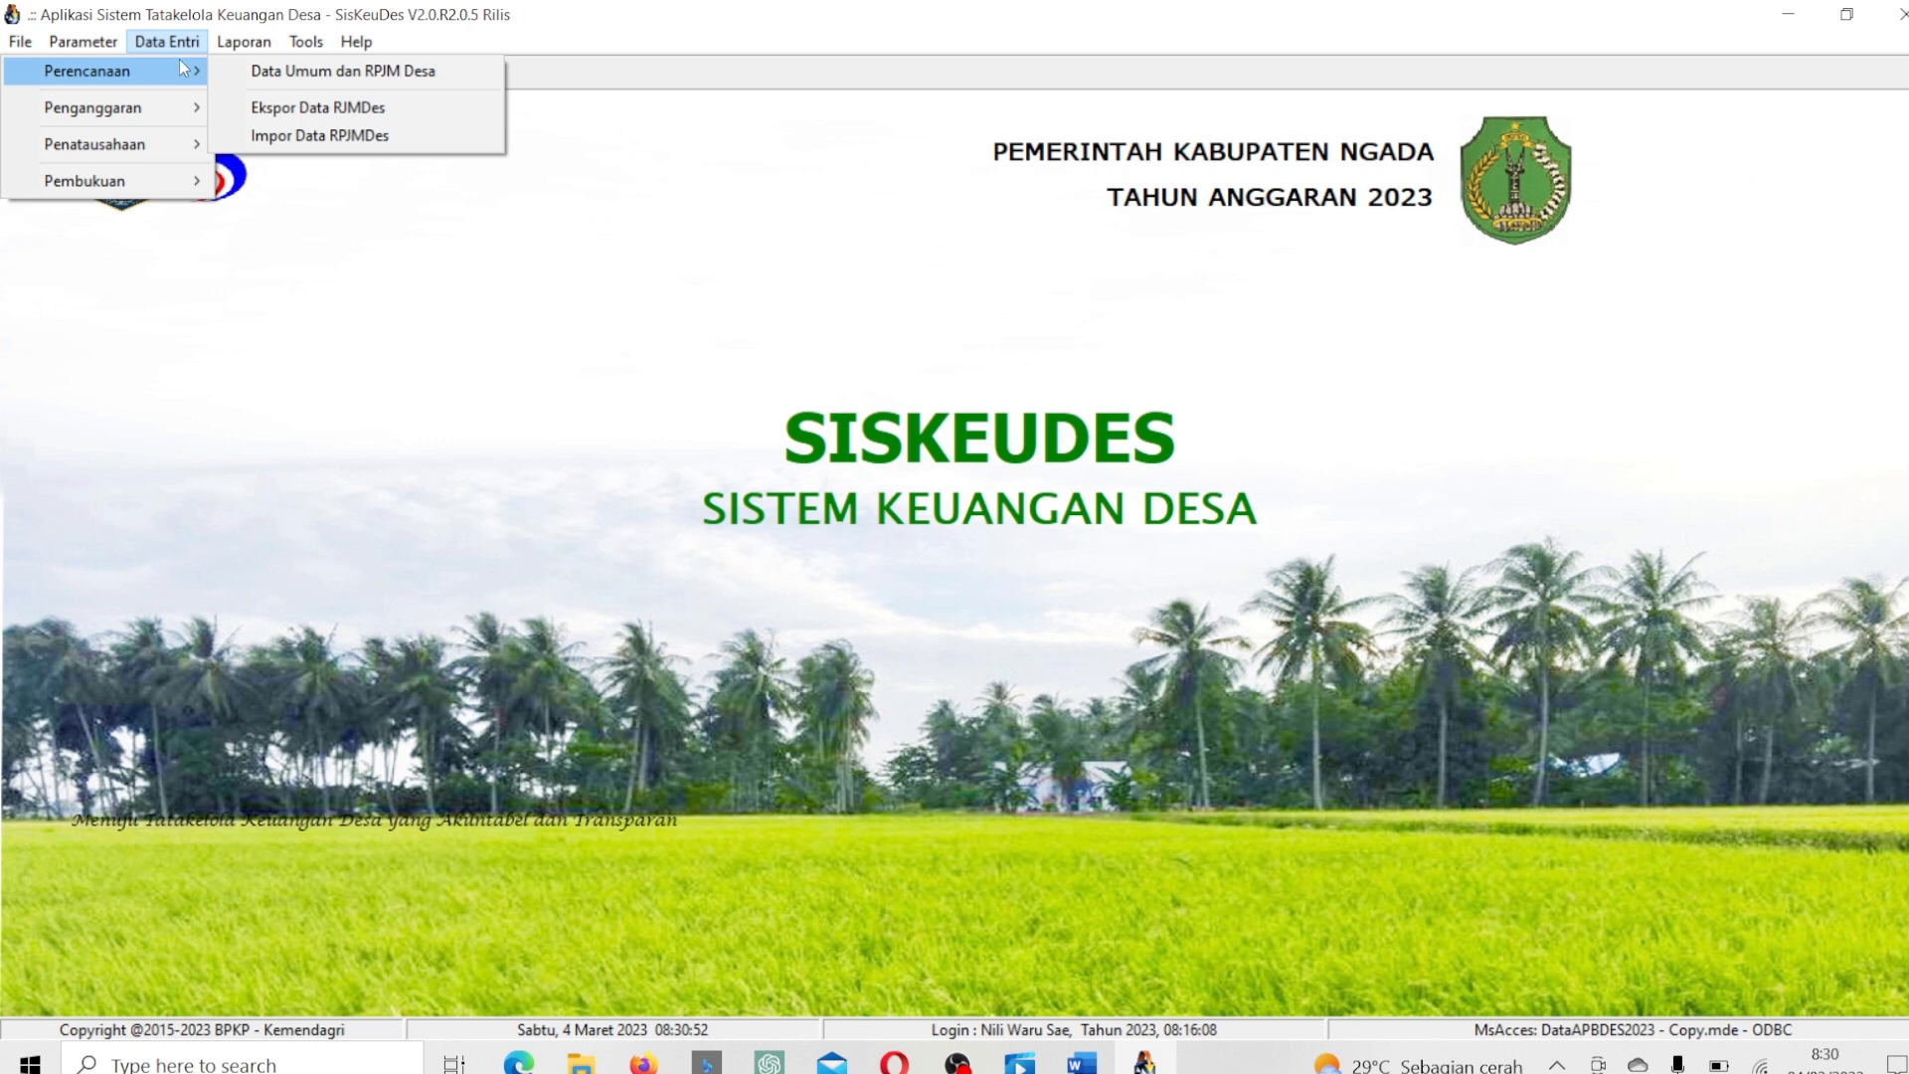
{"action": "mouse_move", "coordinate": [243, 42]}
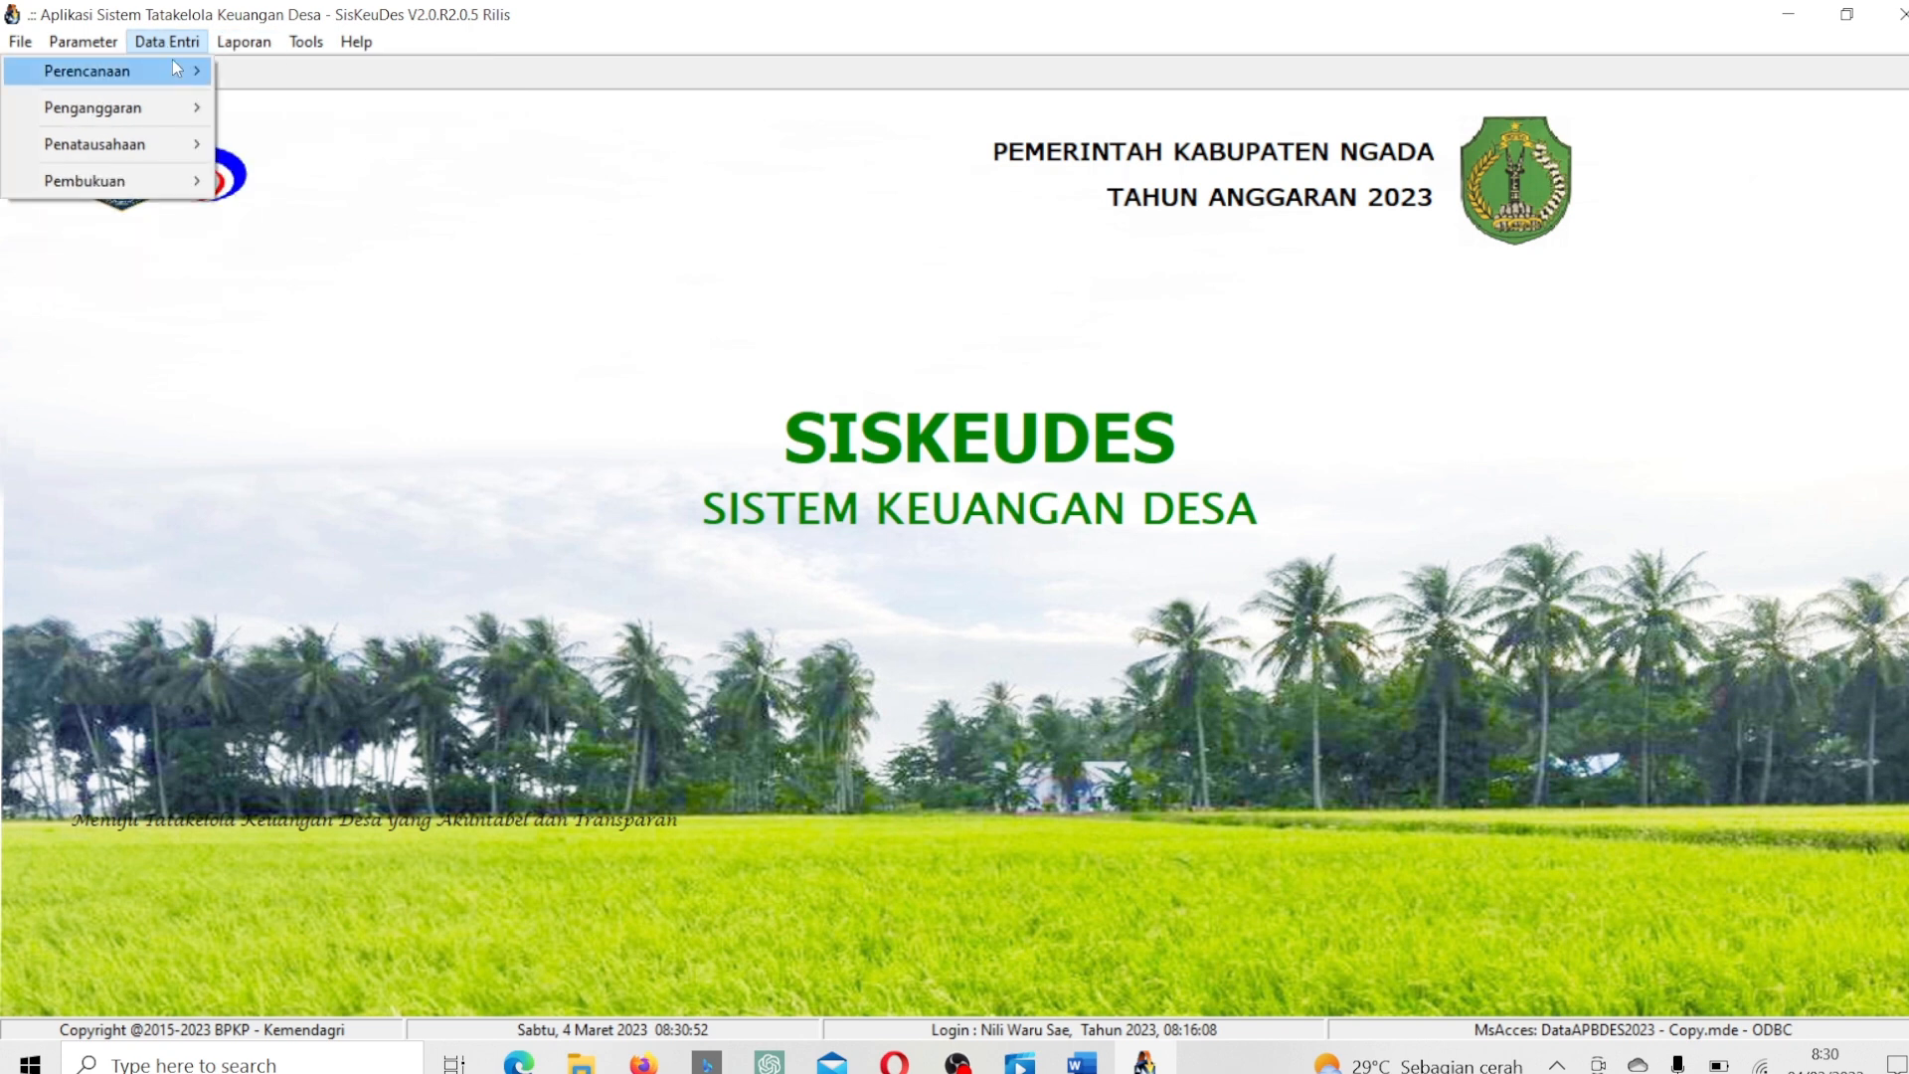
{"action": "left_click", "coordinate": [252, 72]}
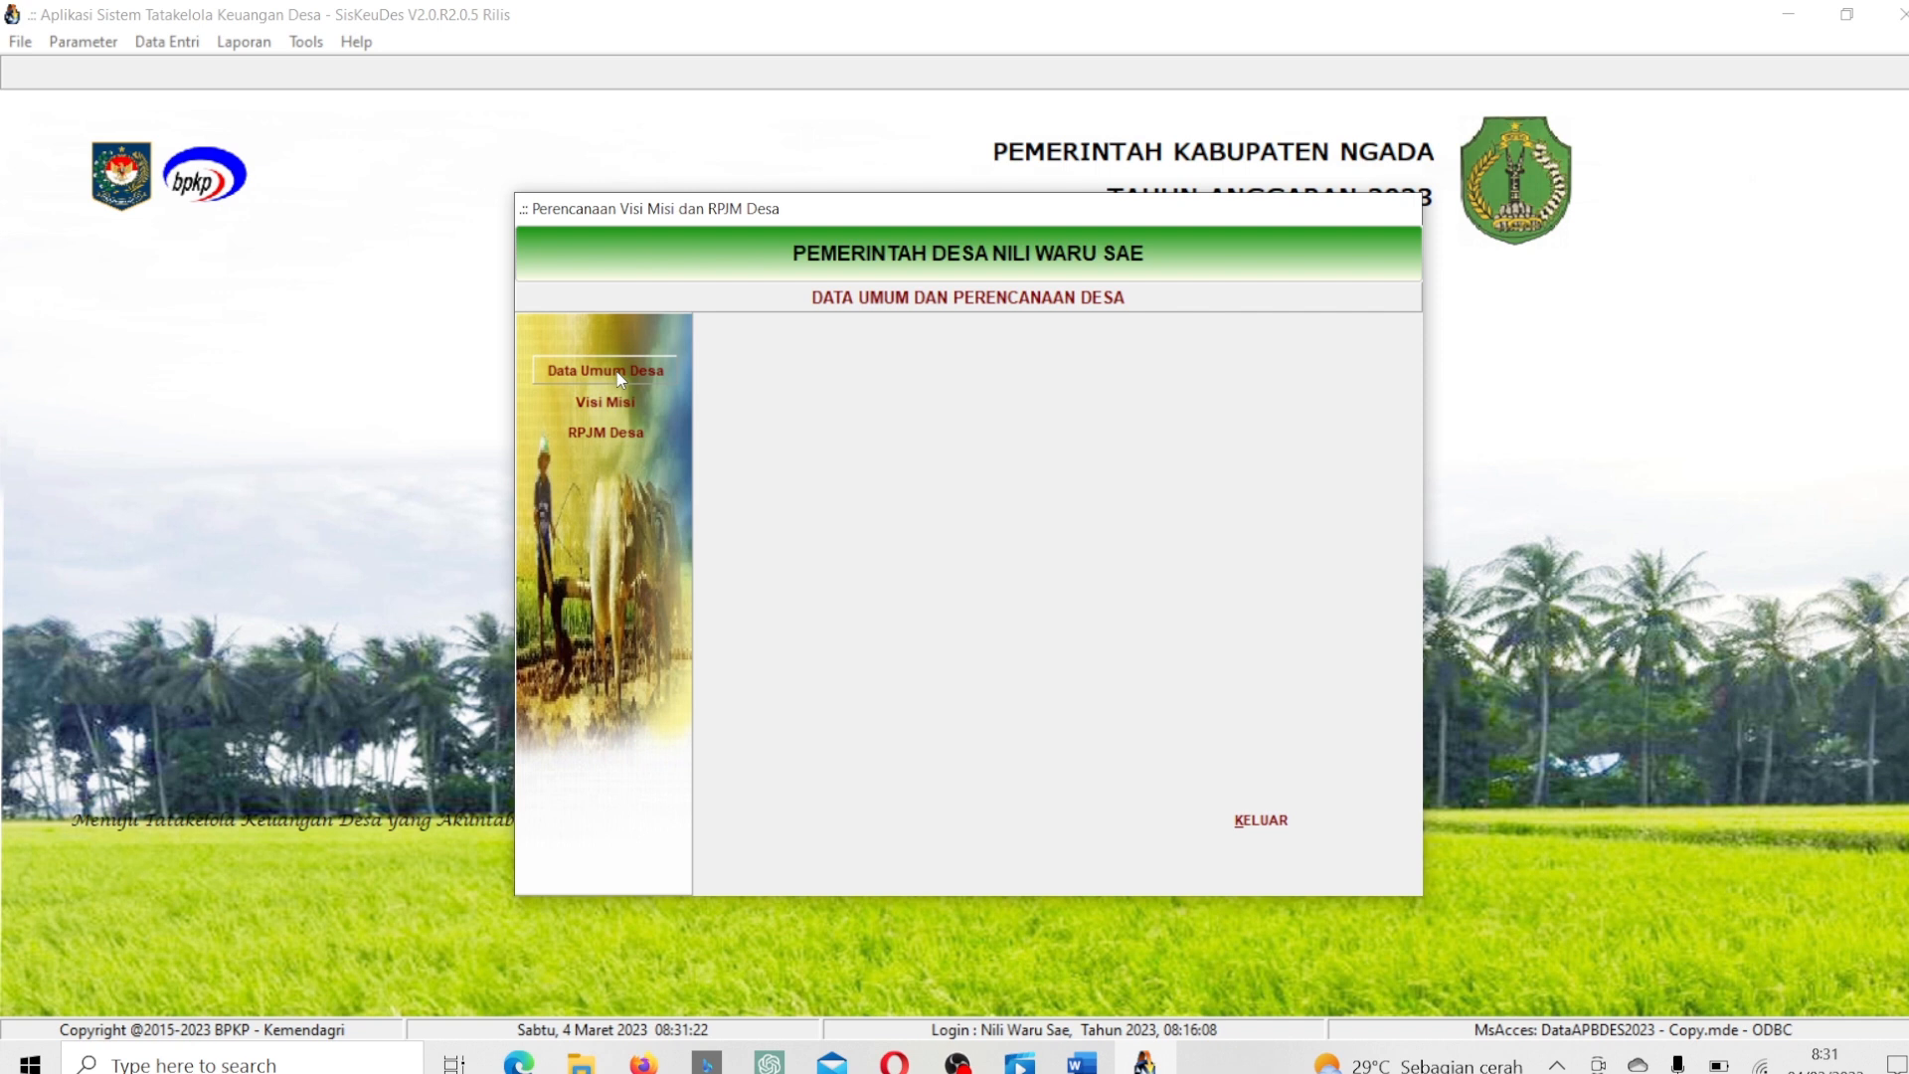
Review the village's Data Umum Desa and Visi Misi records, closing each one without changes.
{"action": "left_click", "coordinate": [619, 371]}
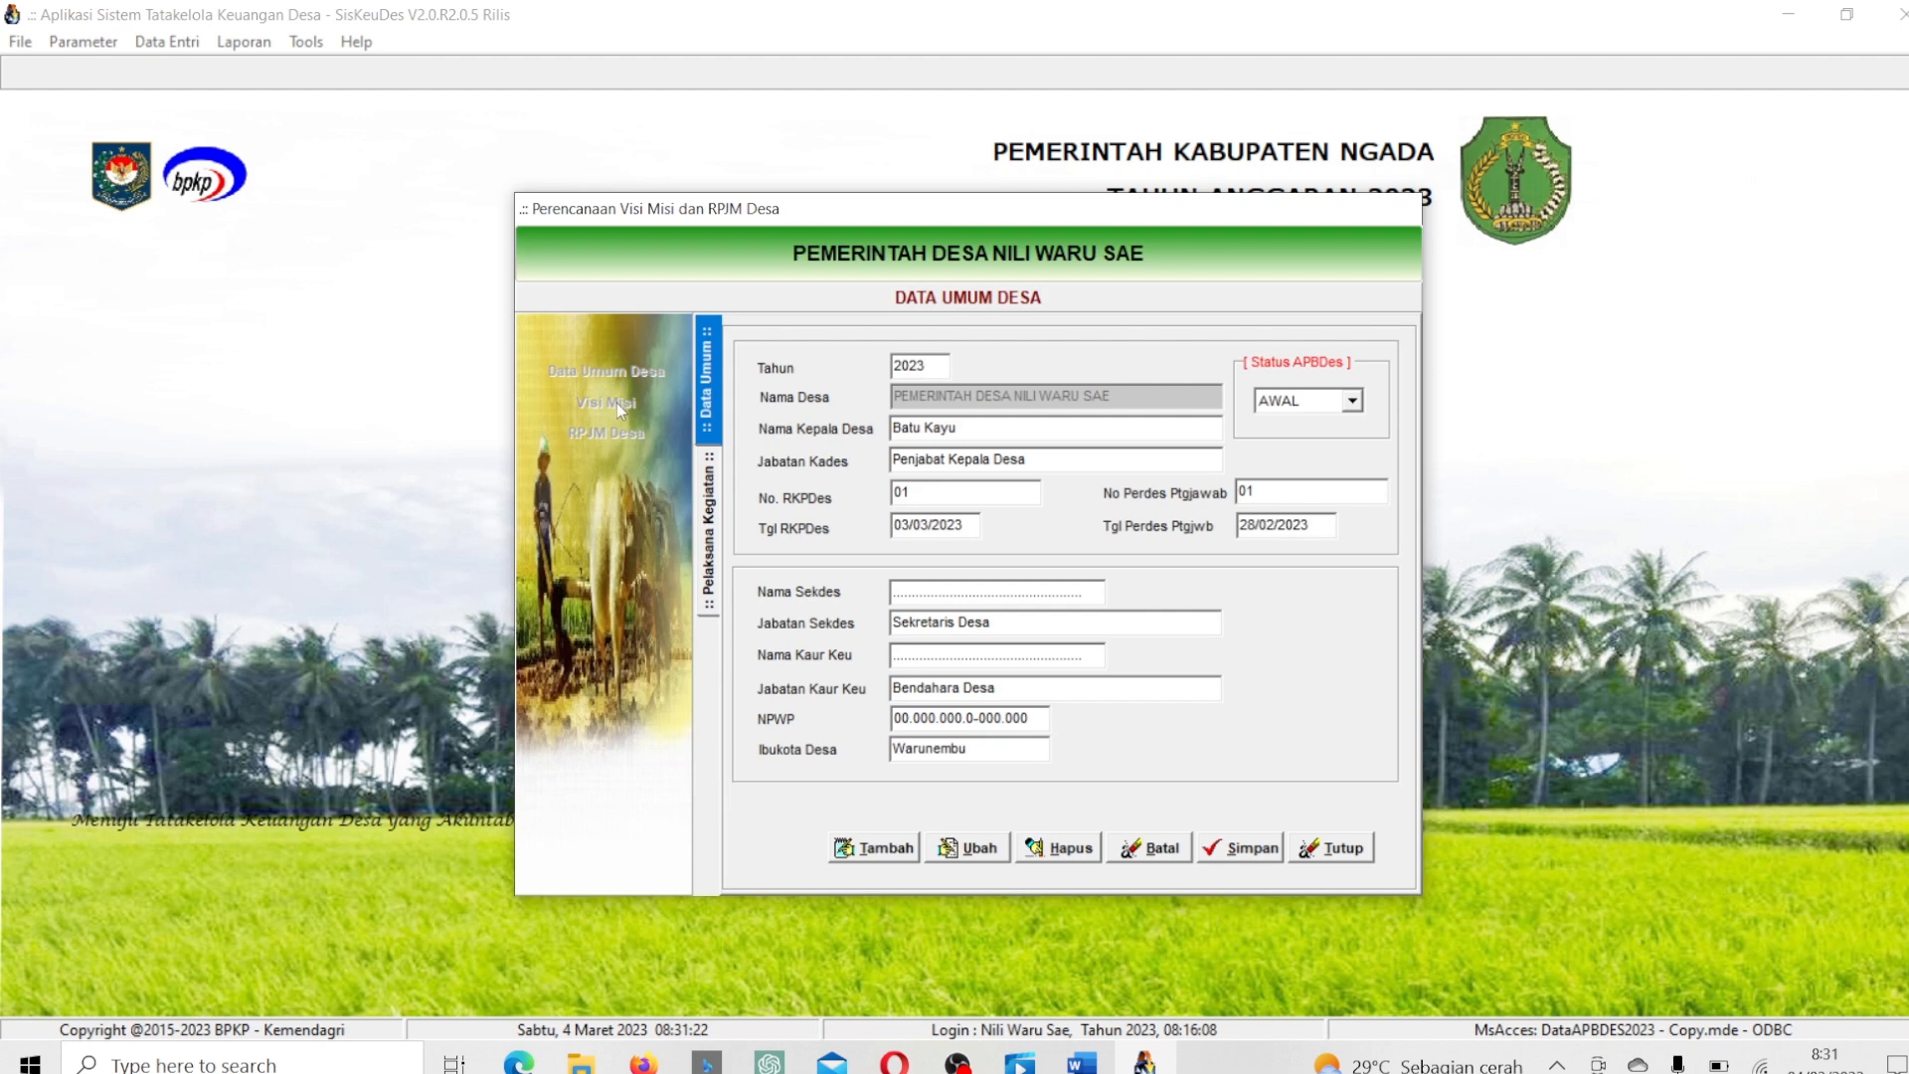
{"action": "left_click", "coordinate": [1347, 847]}
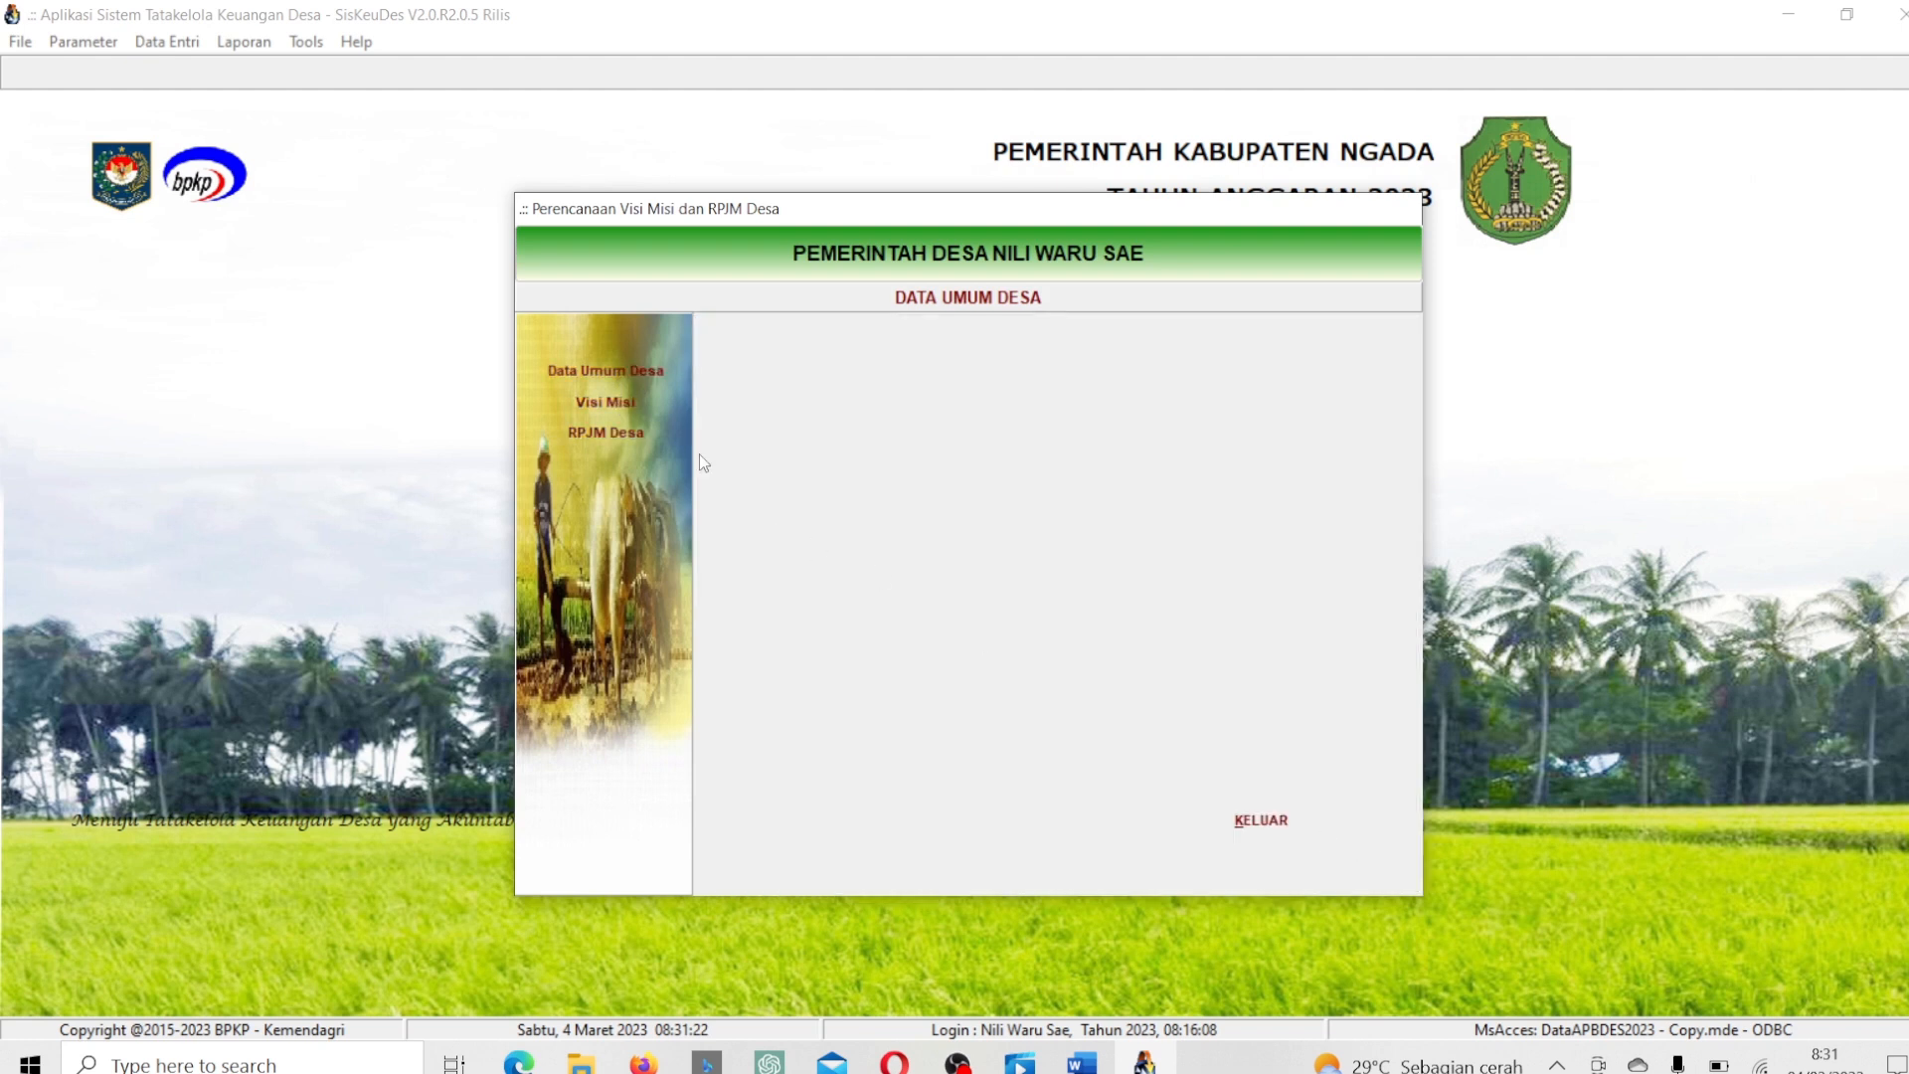
{"action": "left_click", "coordinate": [624, 404]}
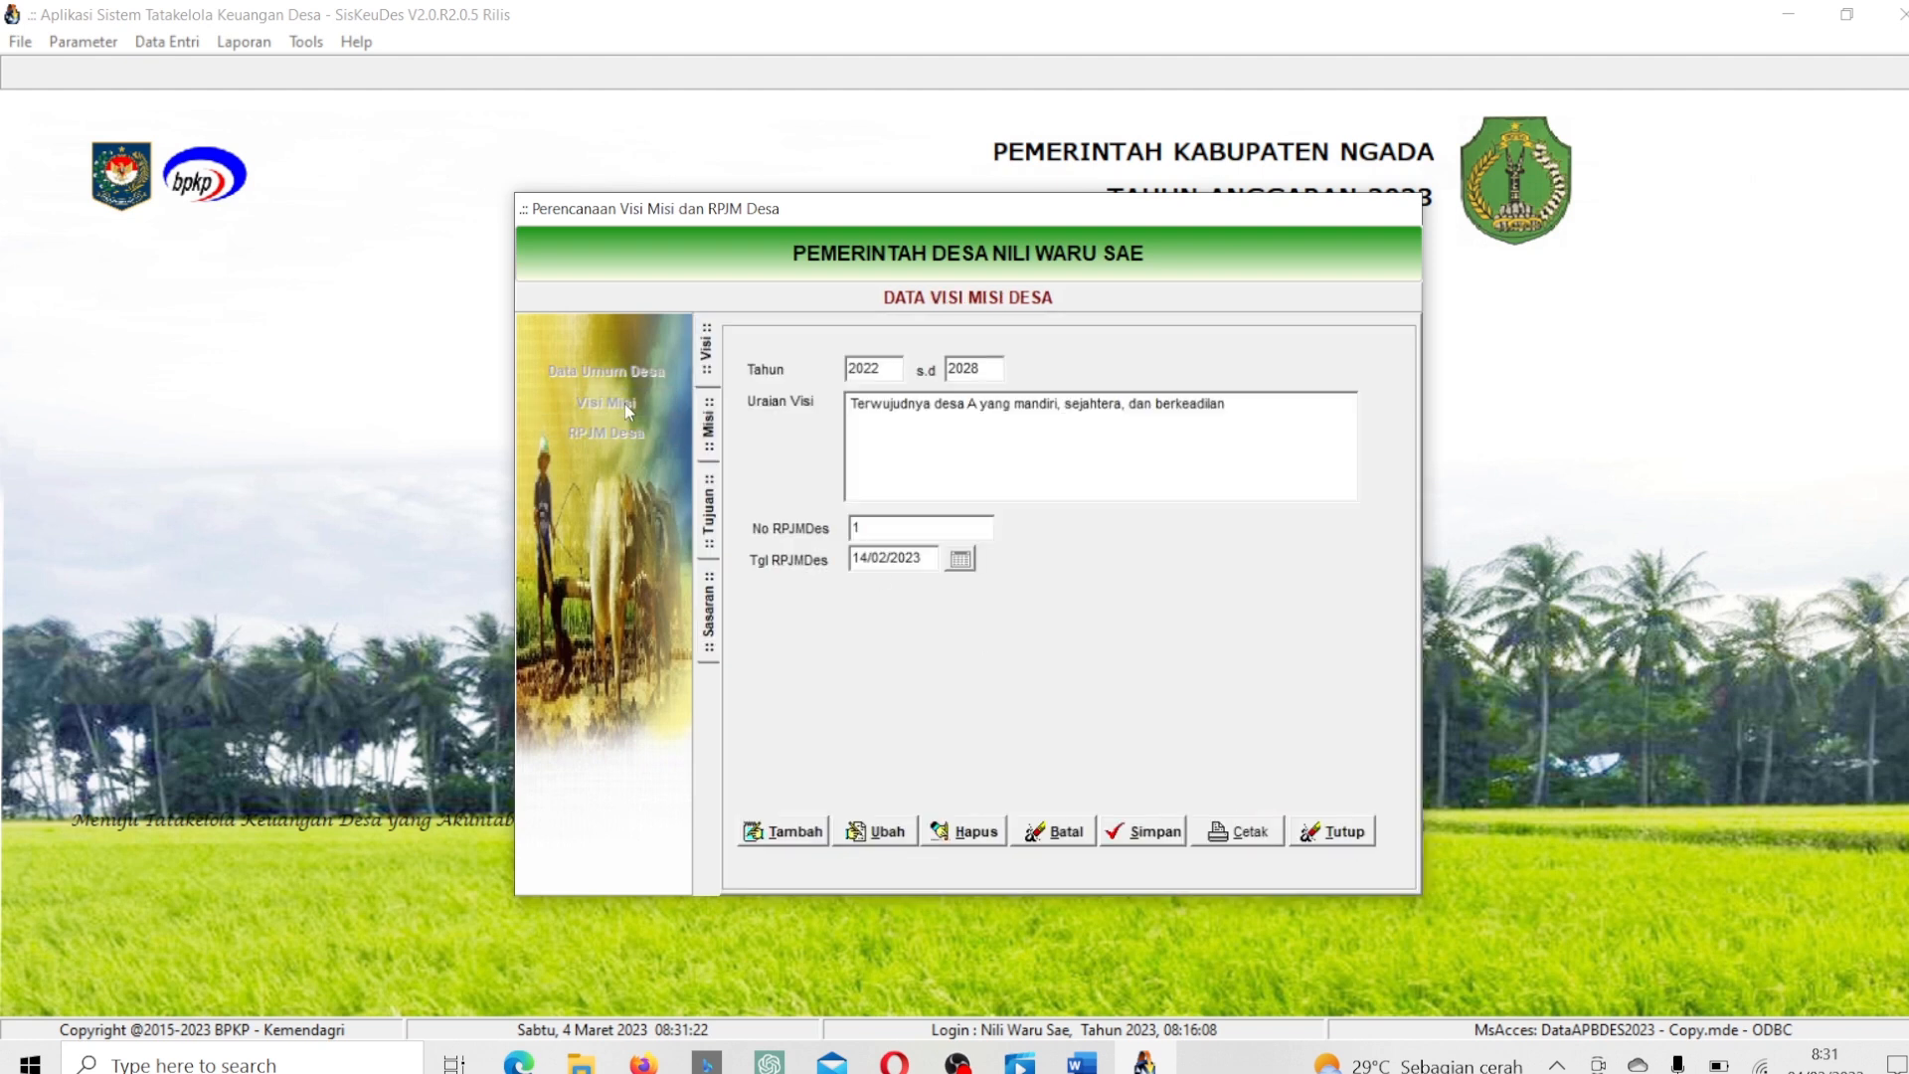
{"action": "left_click", "coordinate": [1253, 403]}
{"action": "left_click", "coordinate": [1328, 833]}
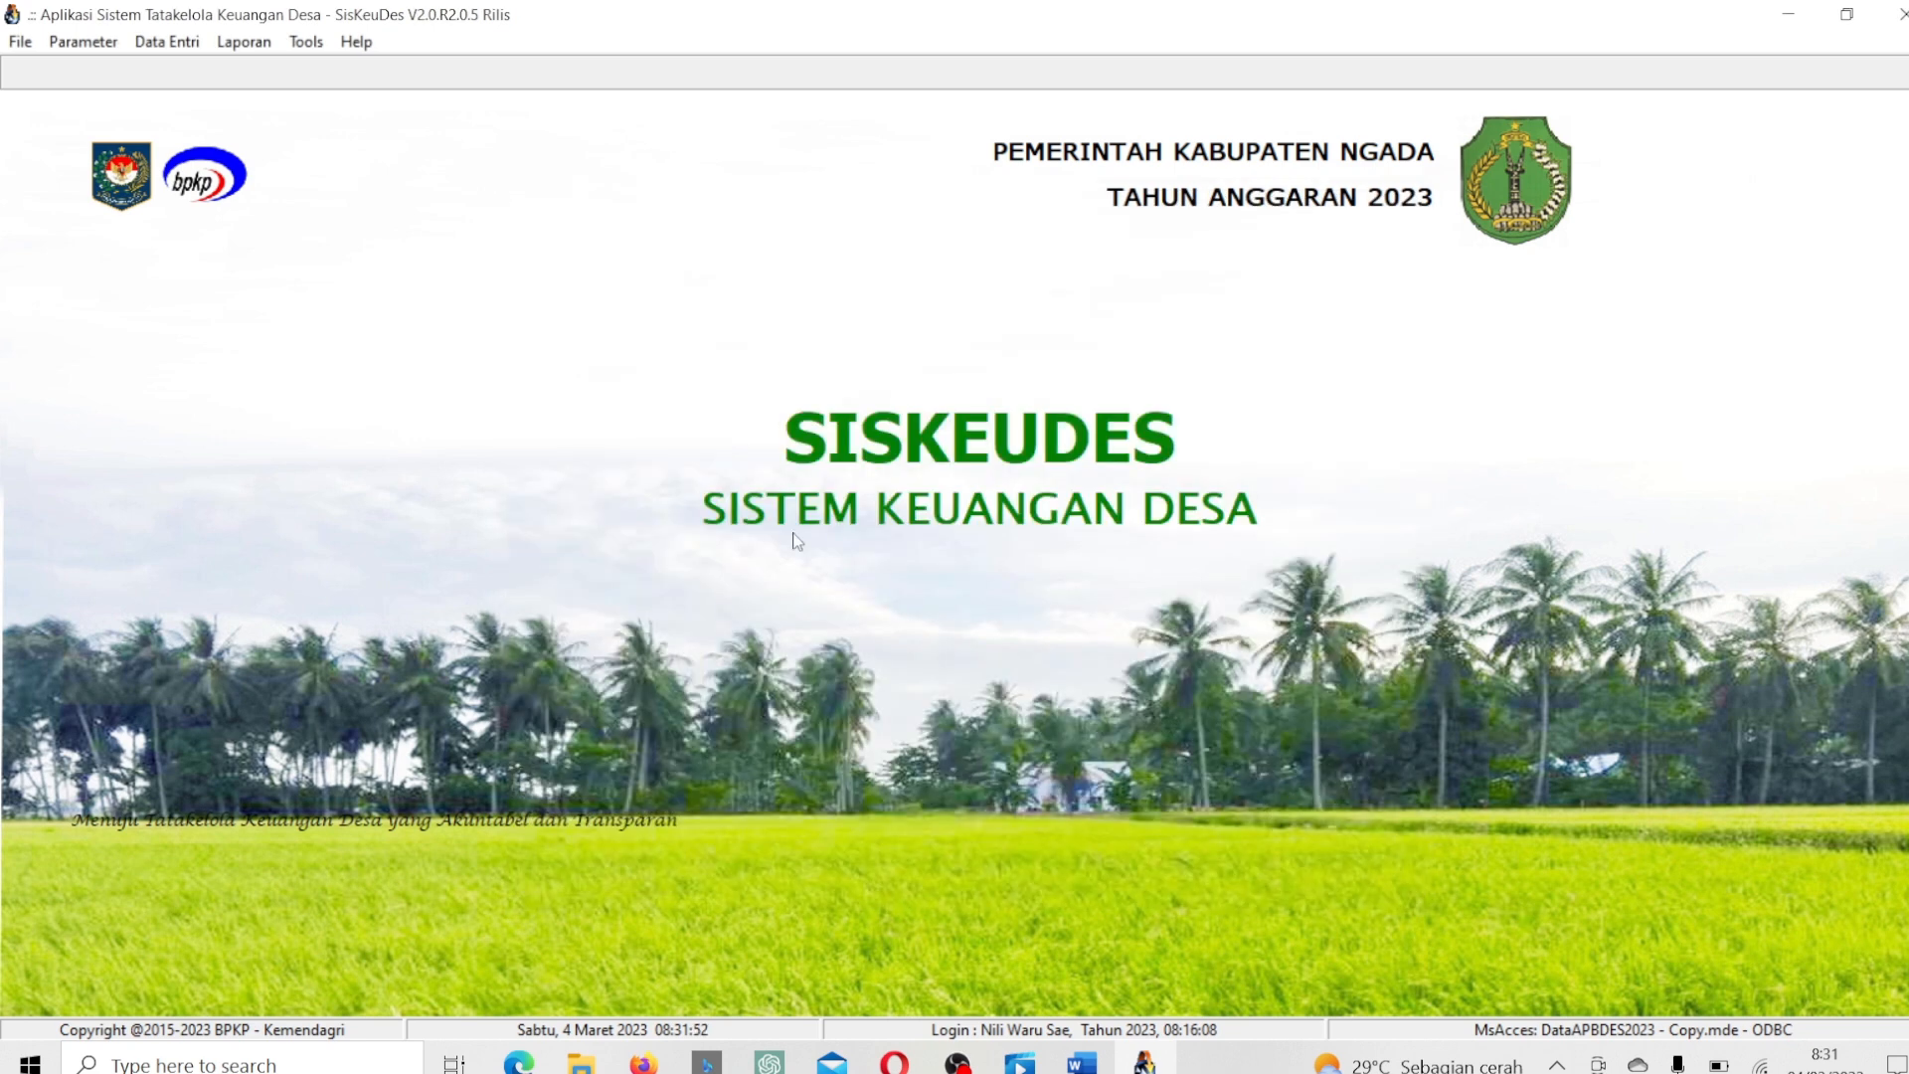
Reopen the Data Umum dan RPJM Desa planning form and display its RPJM Desa activity plan data.
{"action": "left_click", "coordinate": [169, 43]}
{"action": "mouse_move", "coordinate": [174, 71]}
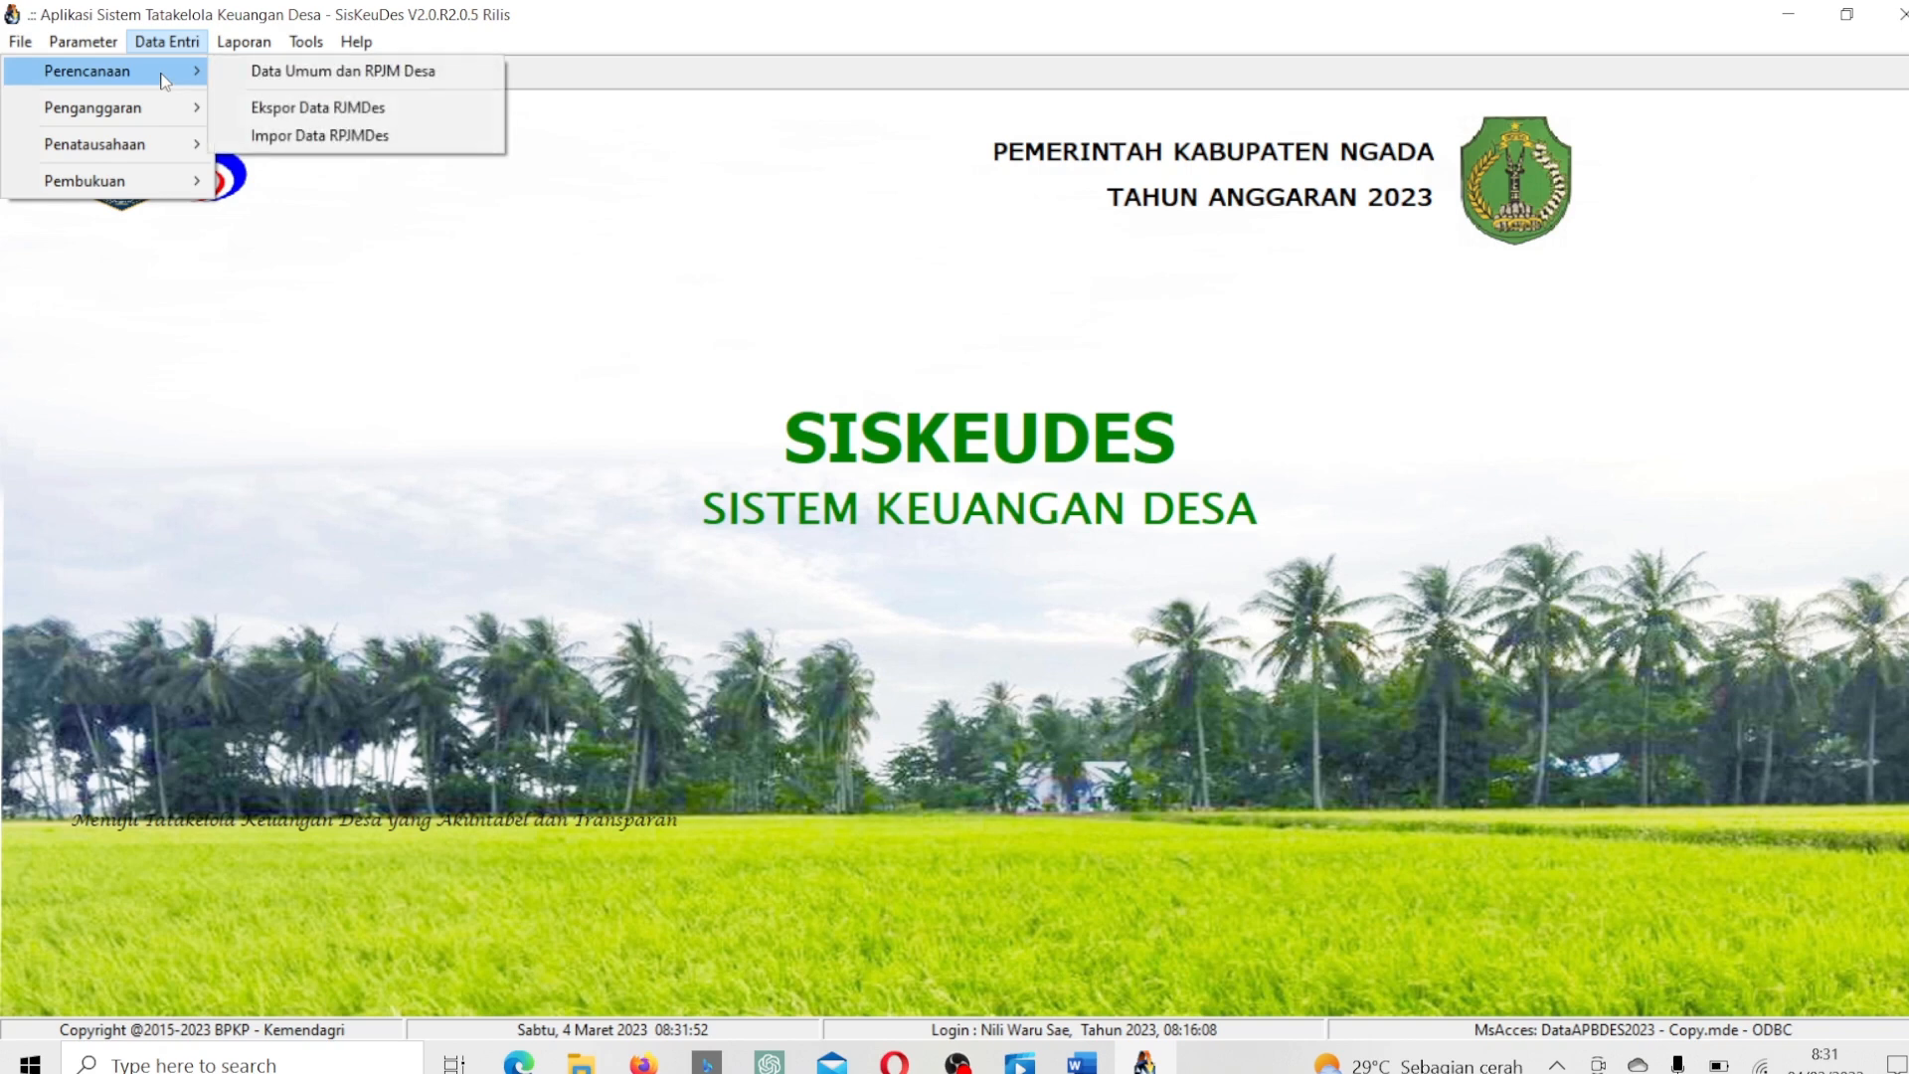
{"action": "left_click", "coordinate": [236, 75]}
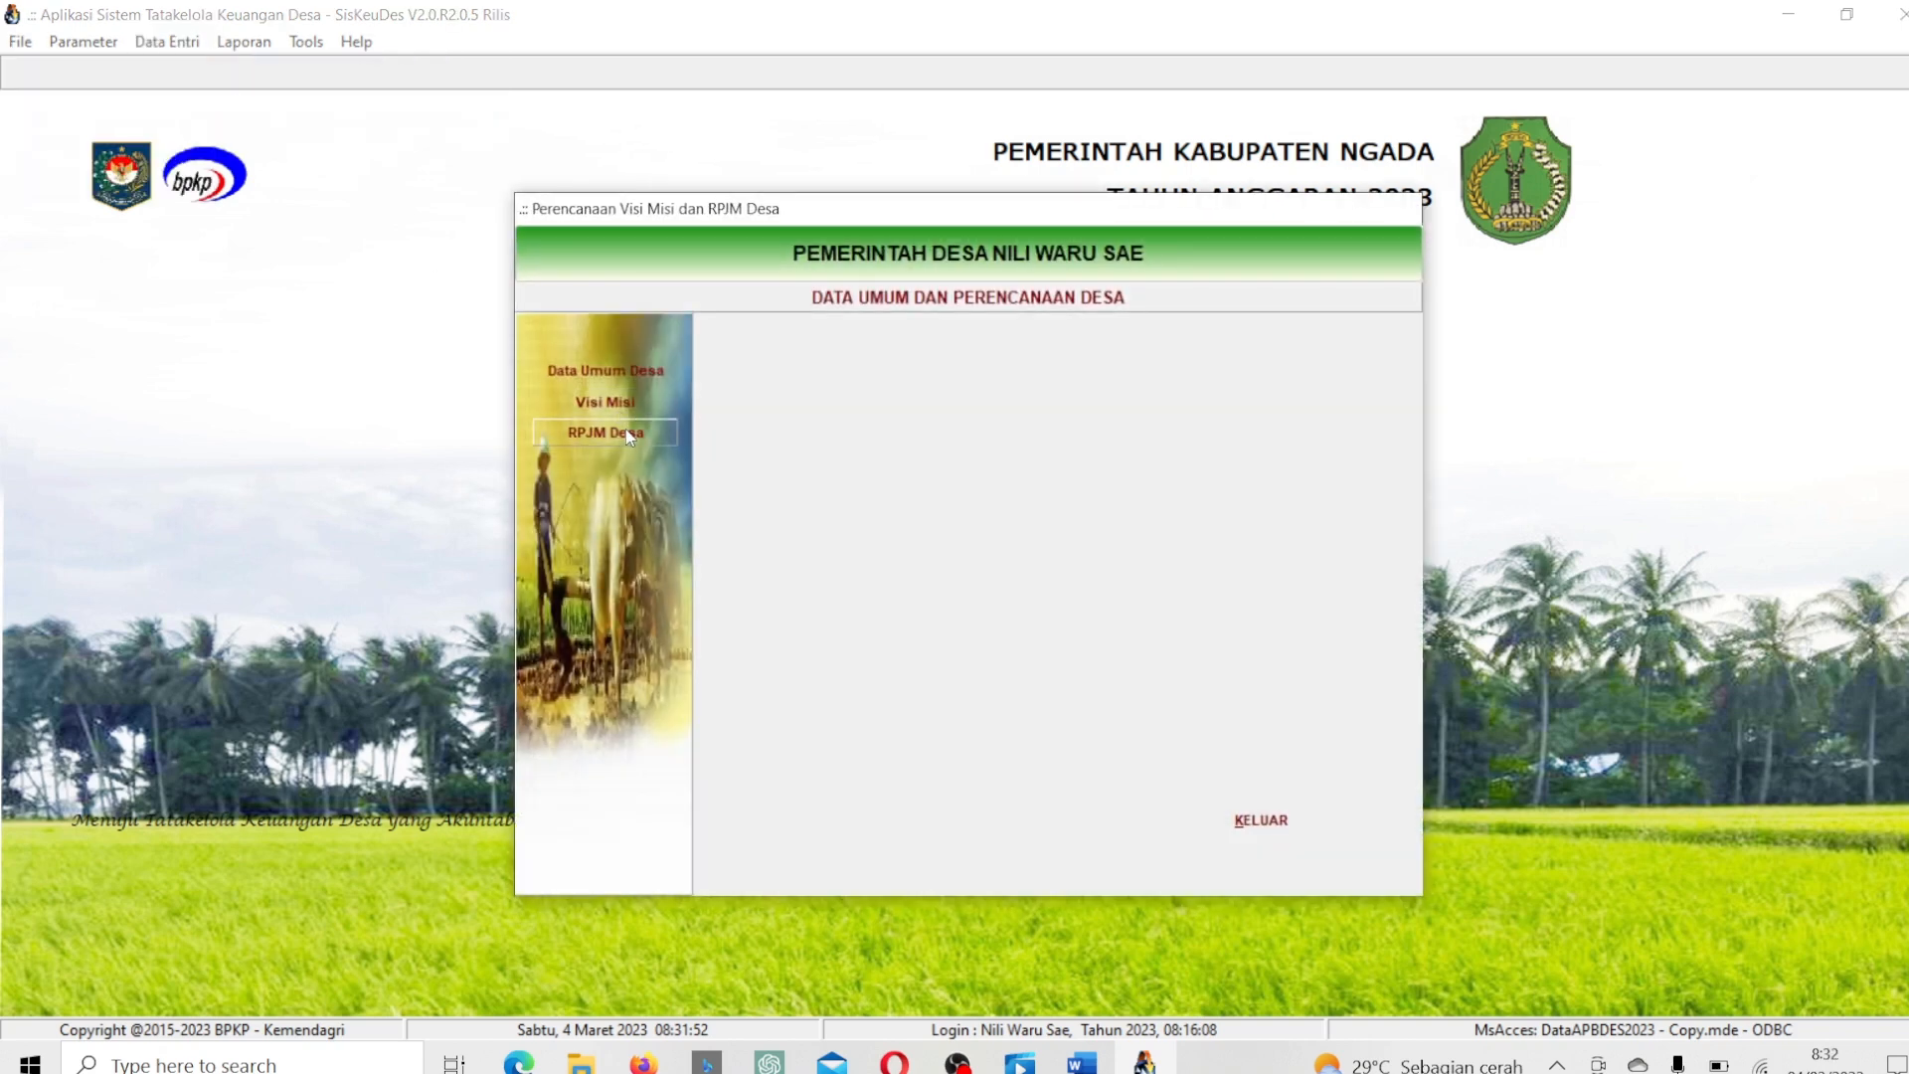
{"action": "left_click", "coordinate": [627, 434]}
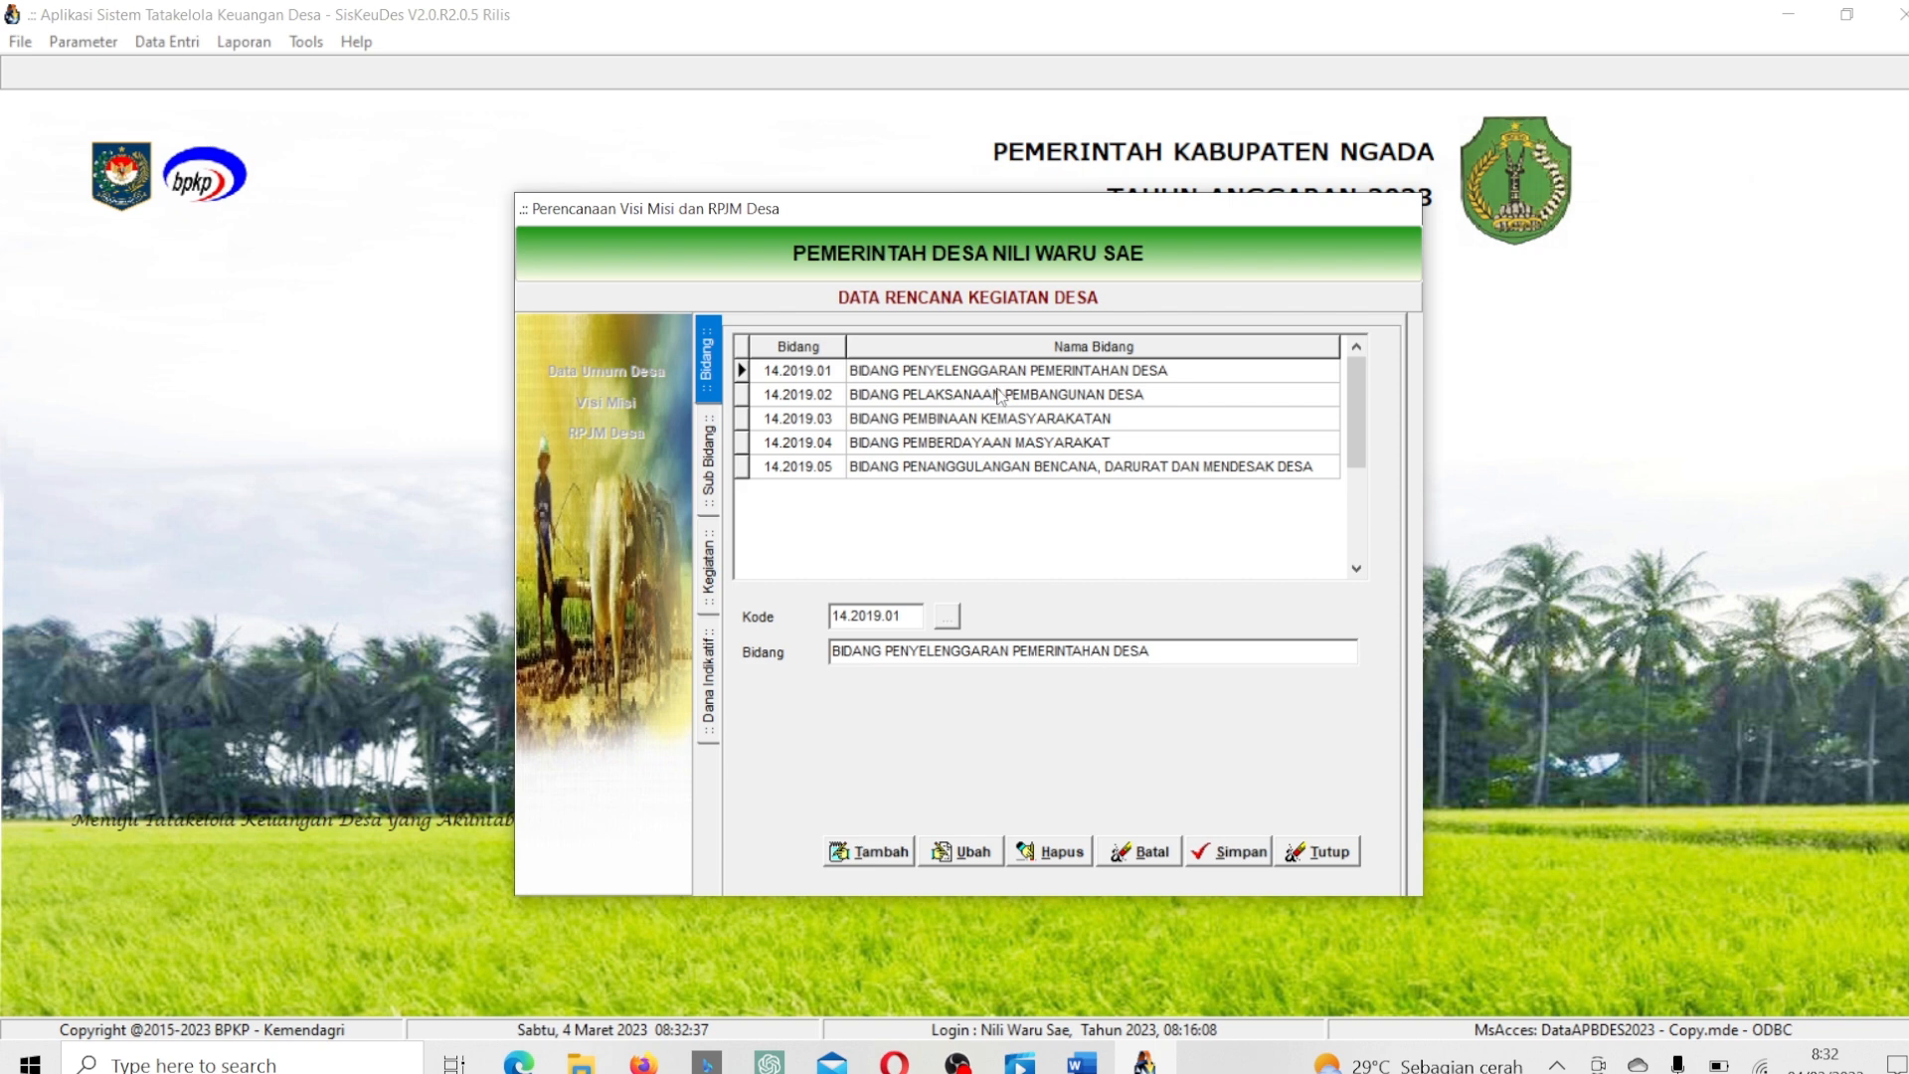
{"action": "left_click", "coordinate": [1317, 853]}
{"action": "left_click", "coordinate": [619, 439]}
Start a new Bidang record, review fields 01 to 05 in the code list, and leave without choosing one.
{"action": "left_click", "coordinate": [862, 861]}
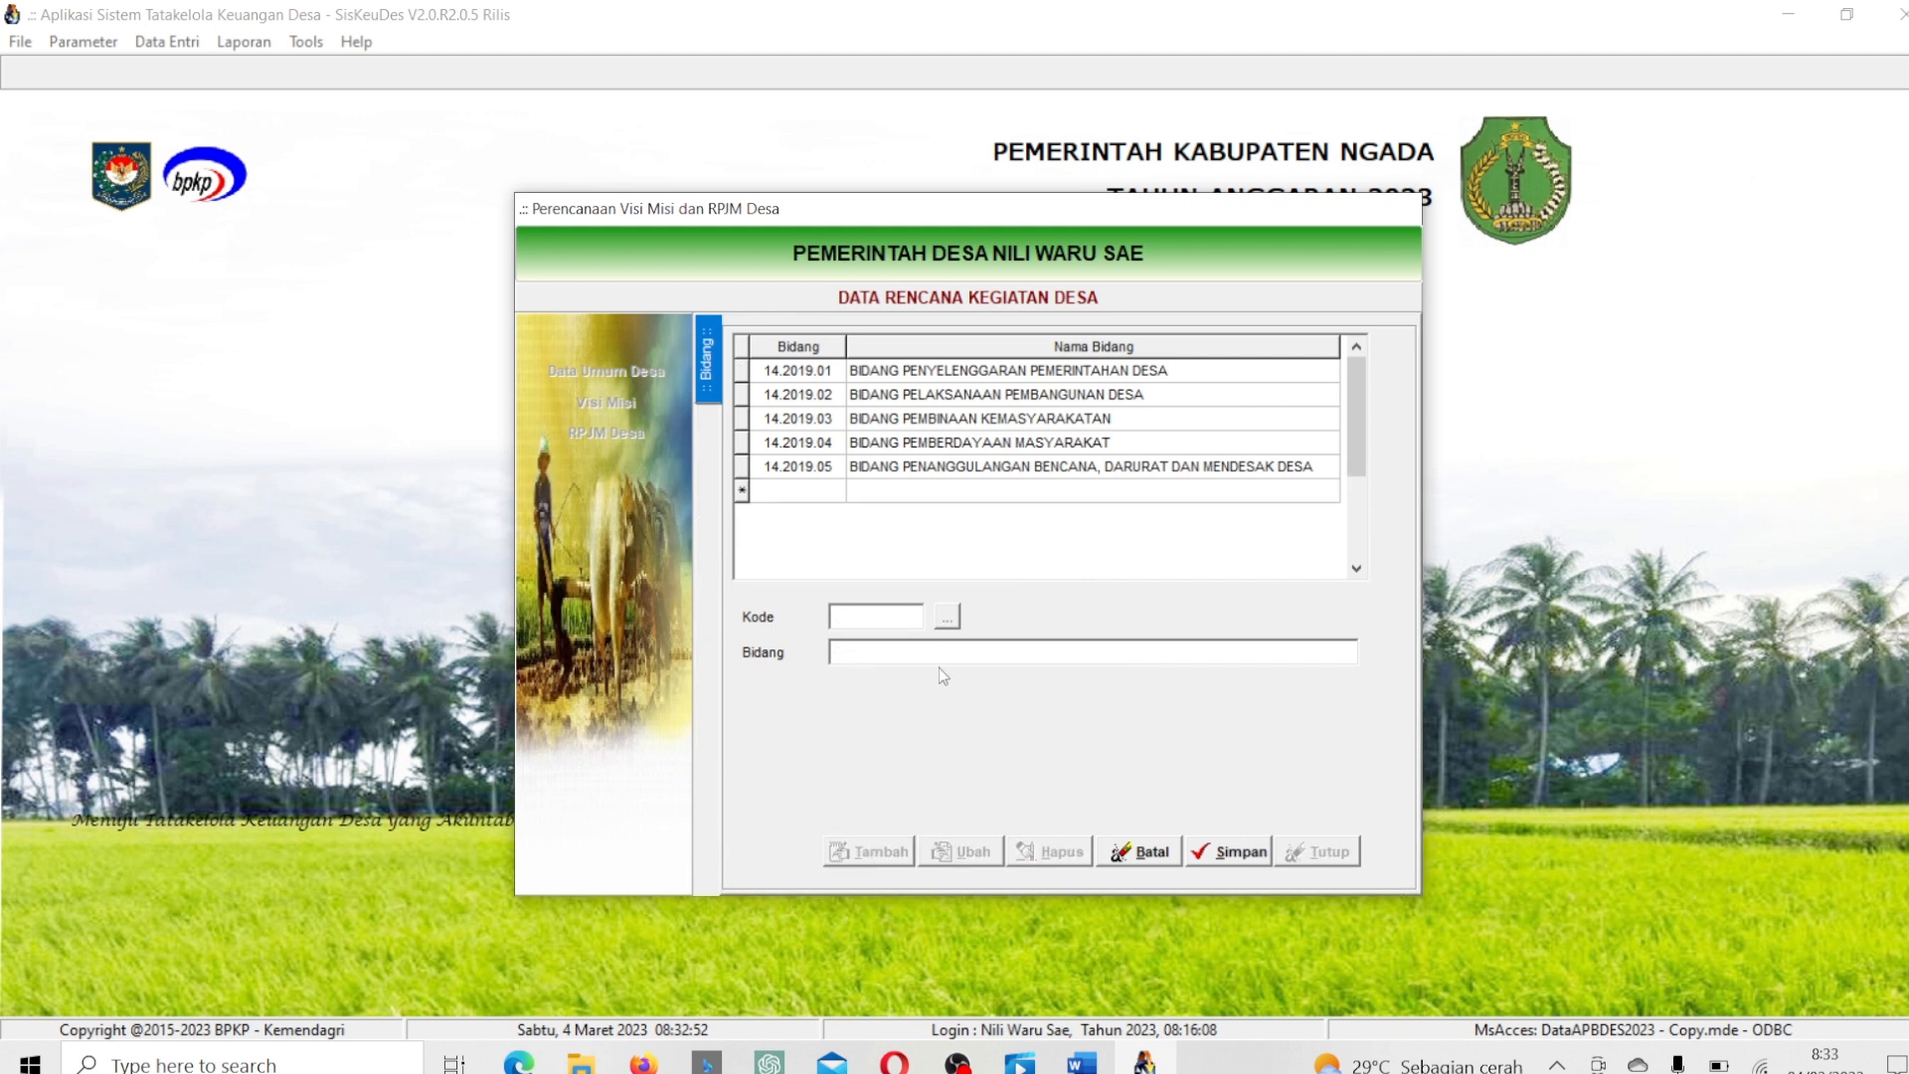
{"action": "left_click", "coordinate": [947, 618]}
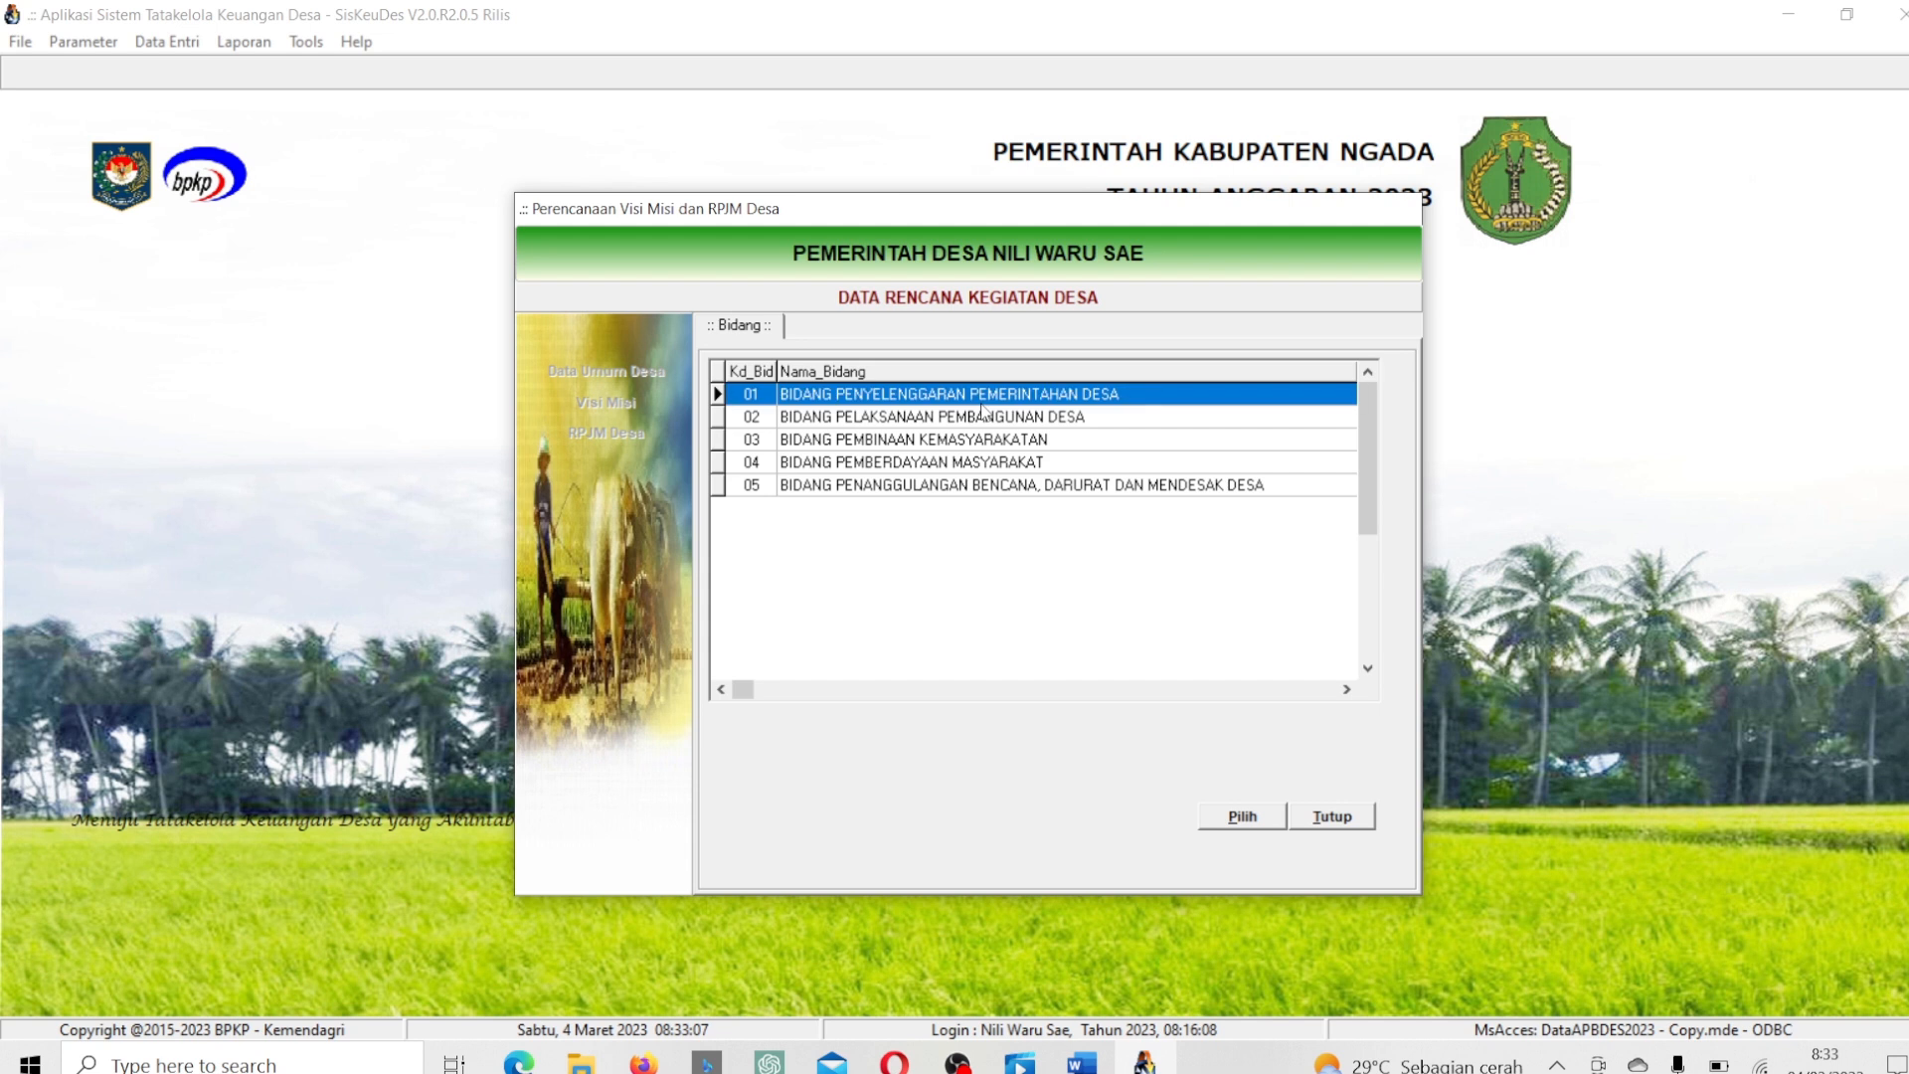
{"action": "left_click", "coordinate": [979, 418]}
{"action": "left_click", "coordinate": [979, 444]}
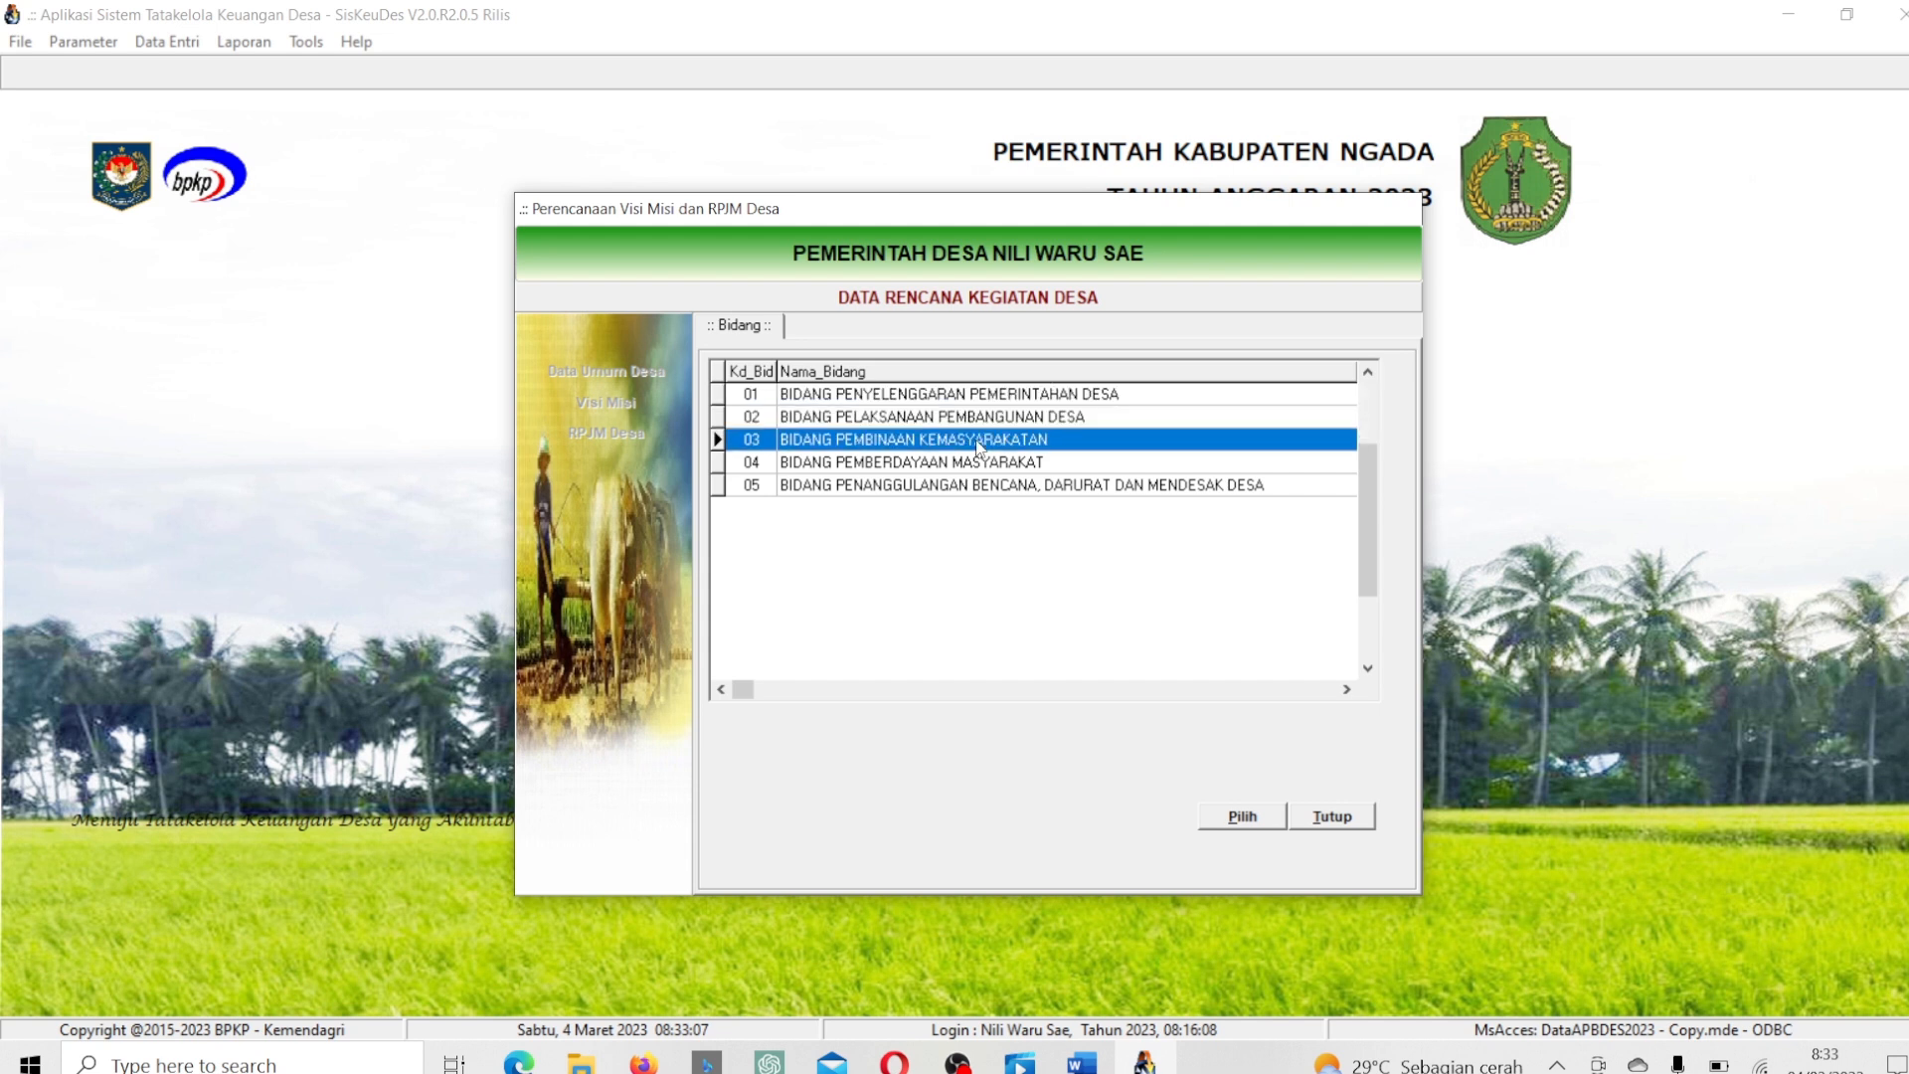
{"action": "left_click", "coordinate": [972, 465]}
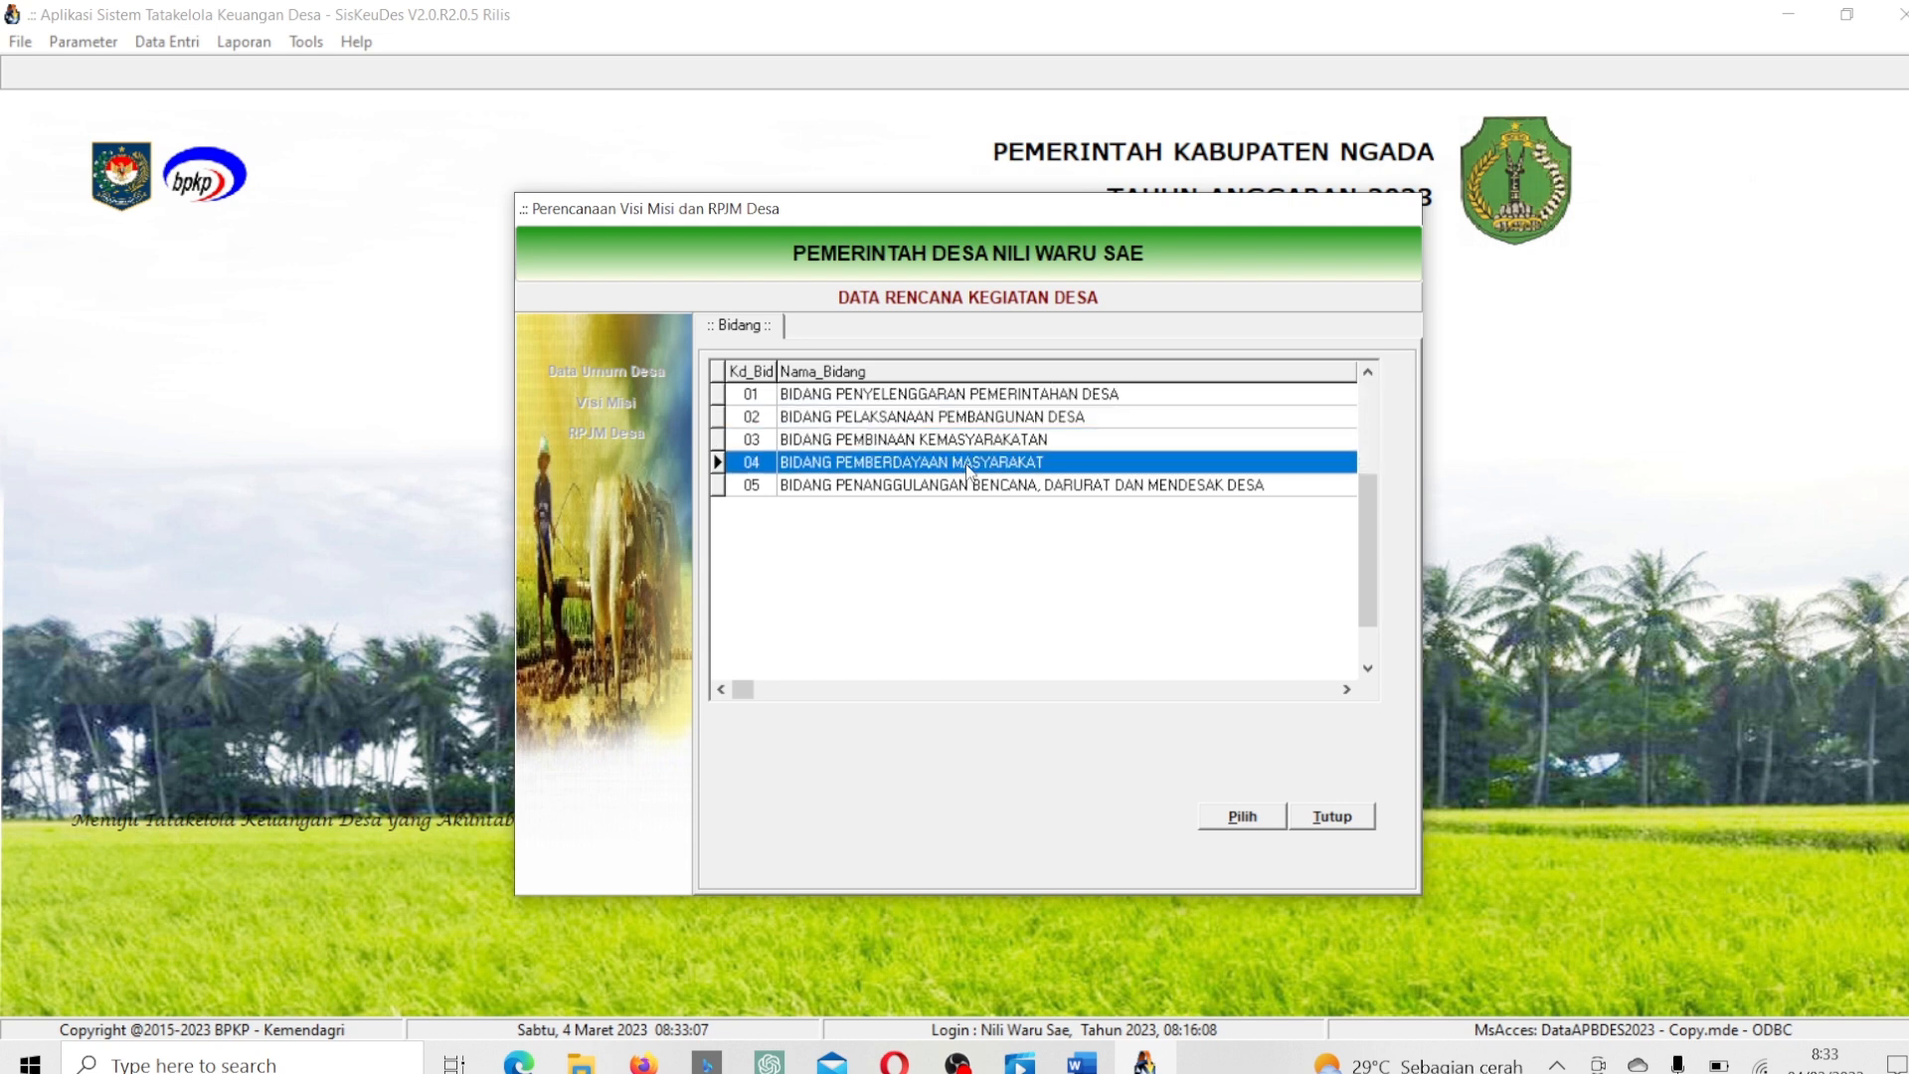
{"action": "left_click", "coordinate": [1019, 487]}
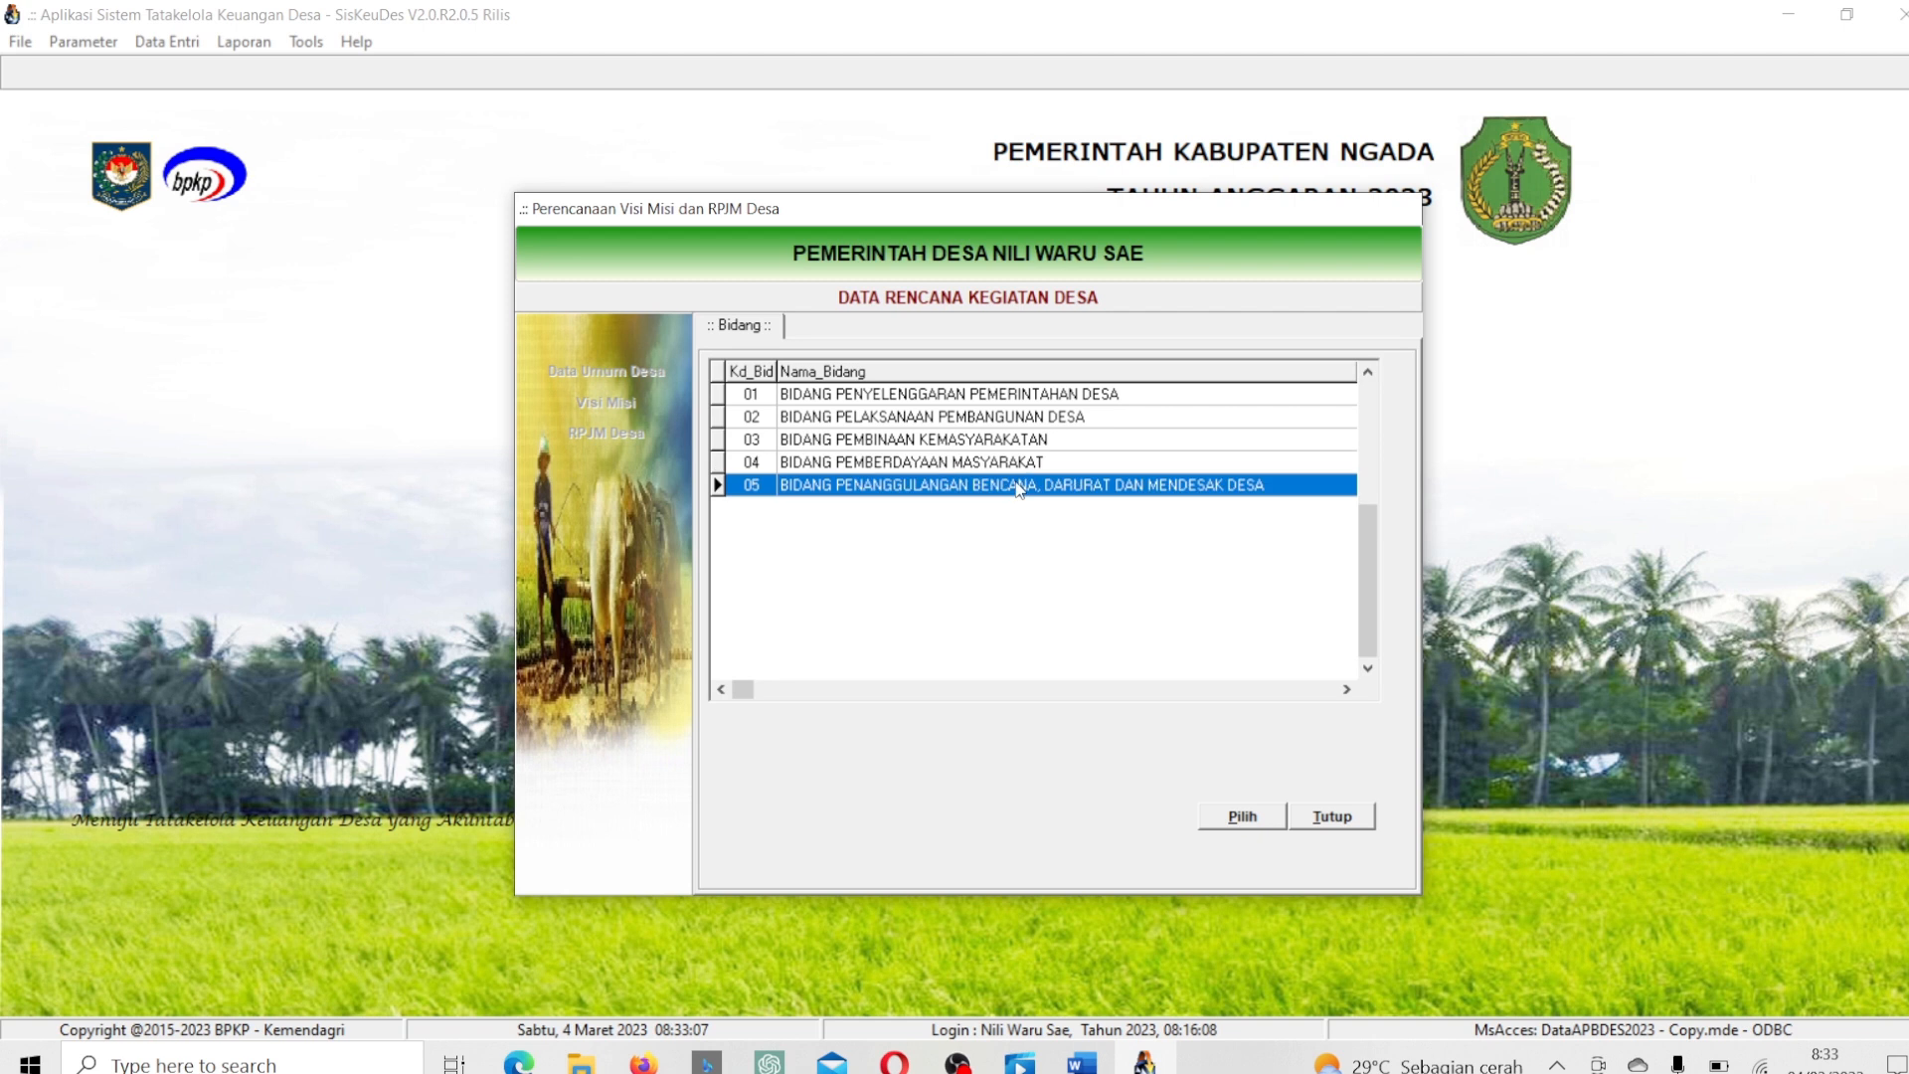
{"action": "left_click", "coordinate": [935, 464]}
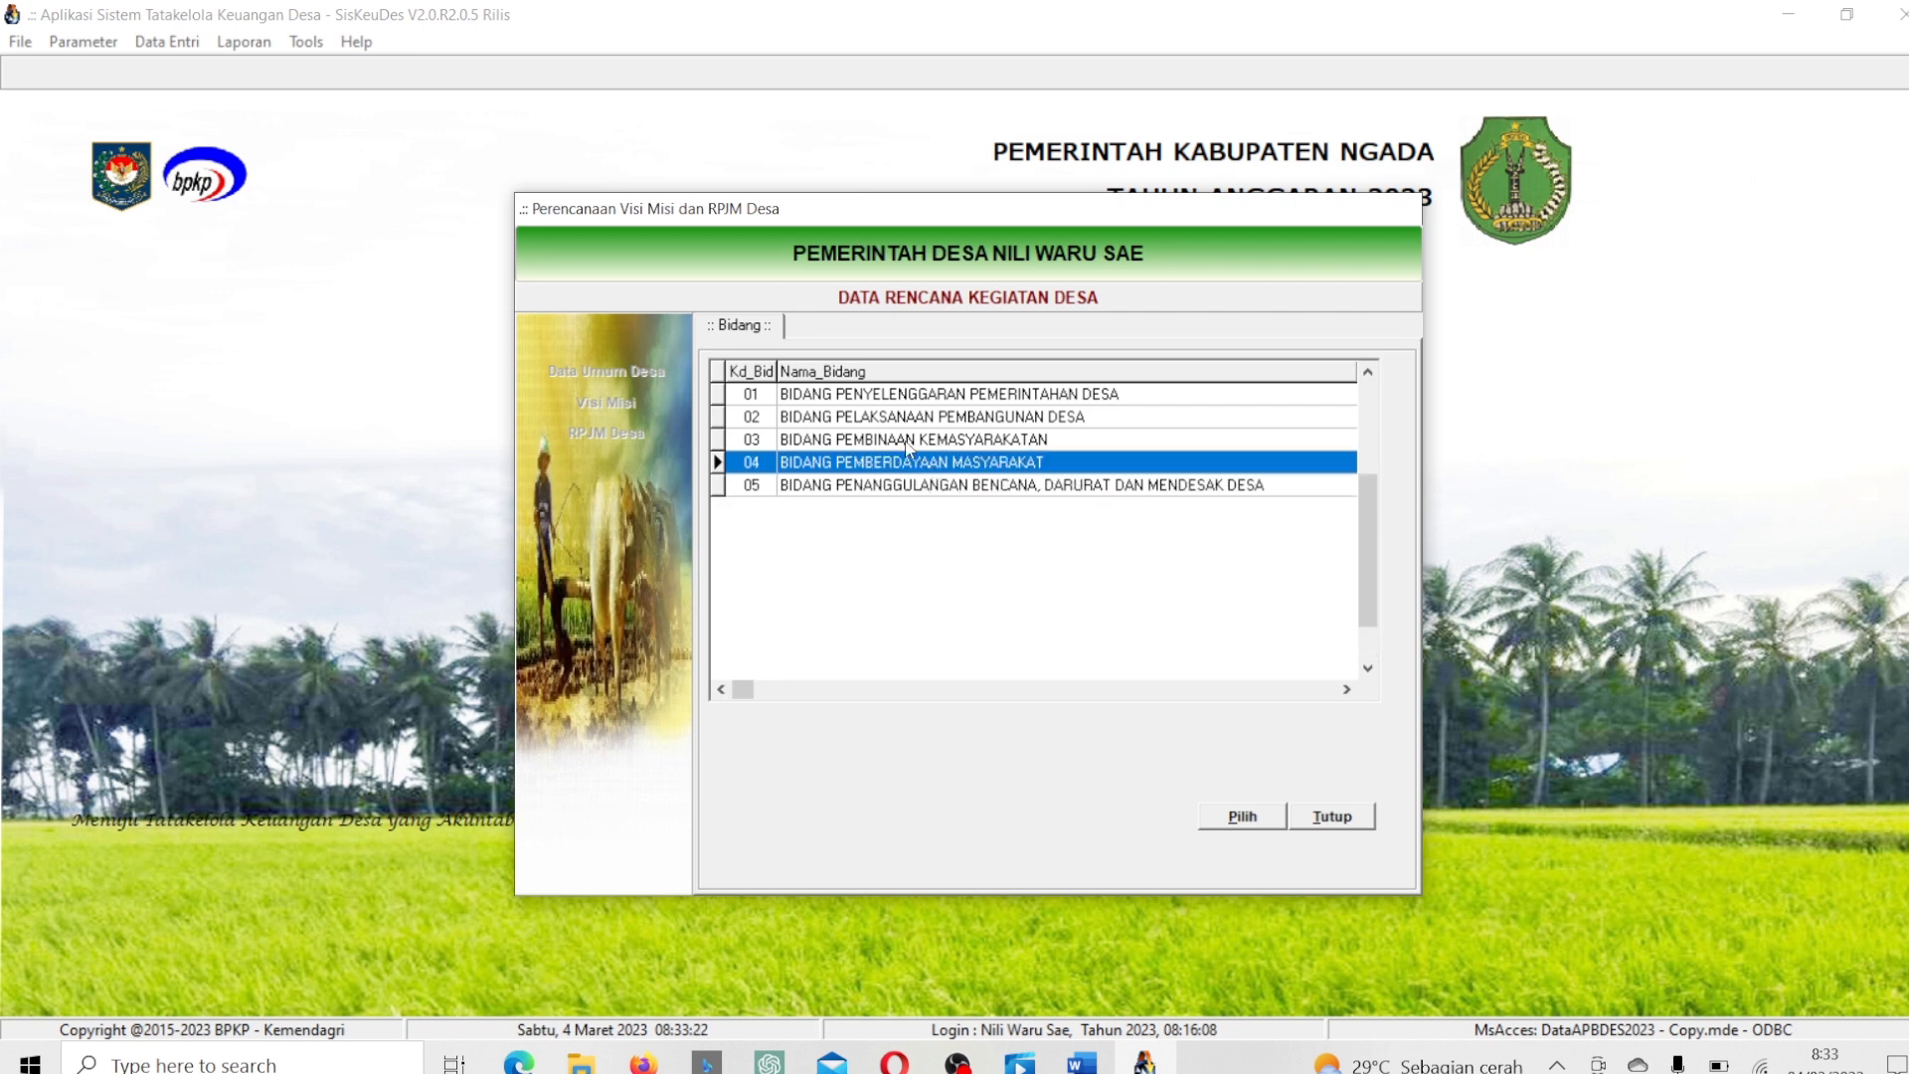
{"action": "left_click", "coordinate": [907, 441]}
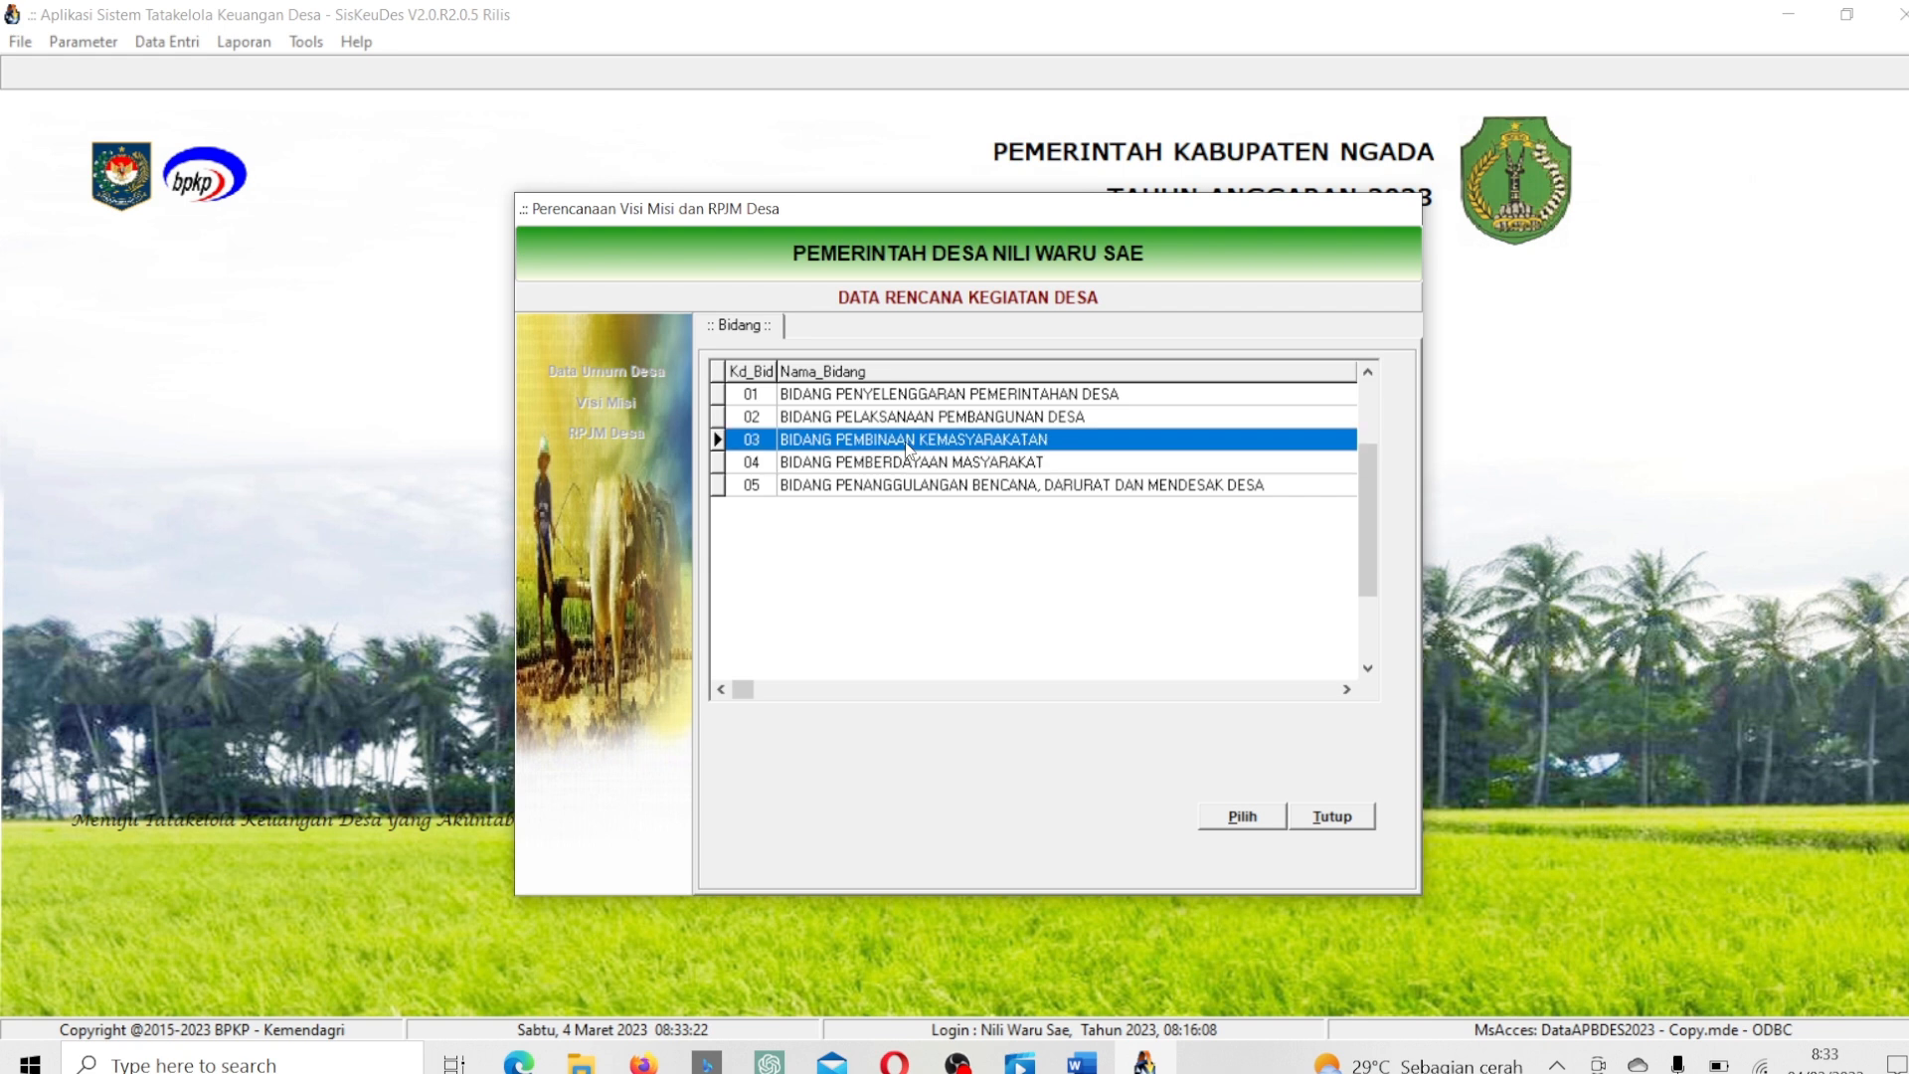
{"action": "left_click", "coordinate": [902, 418]}
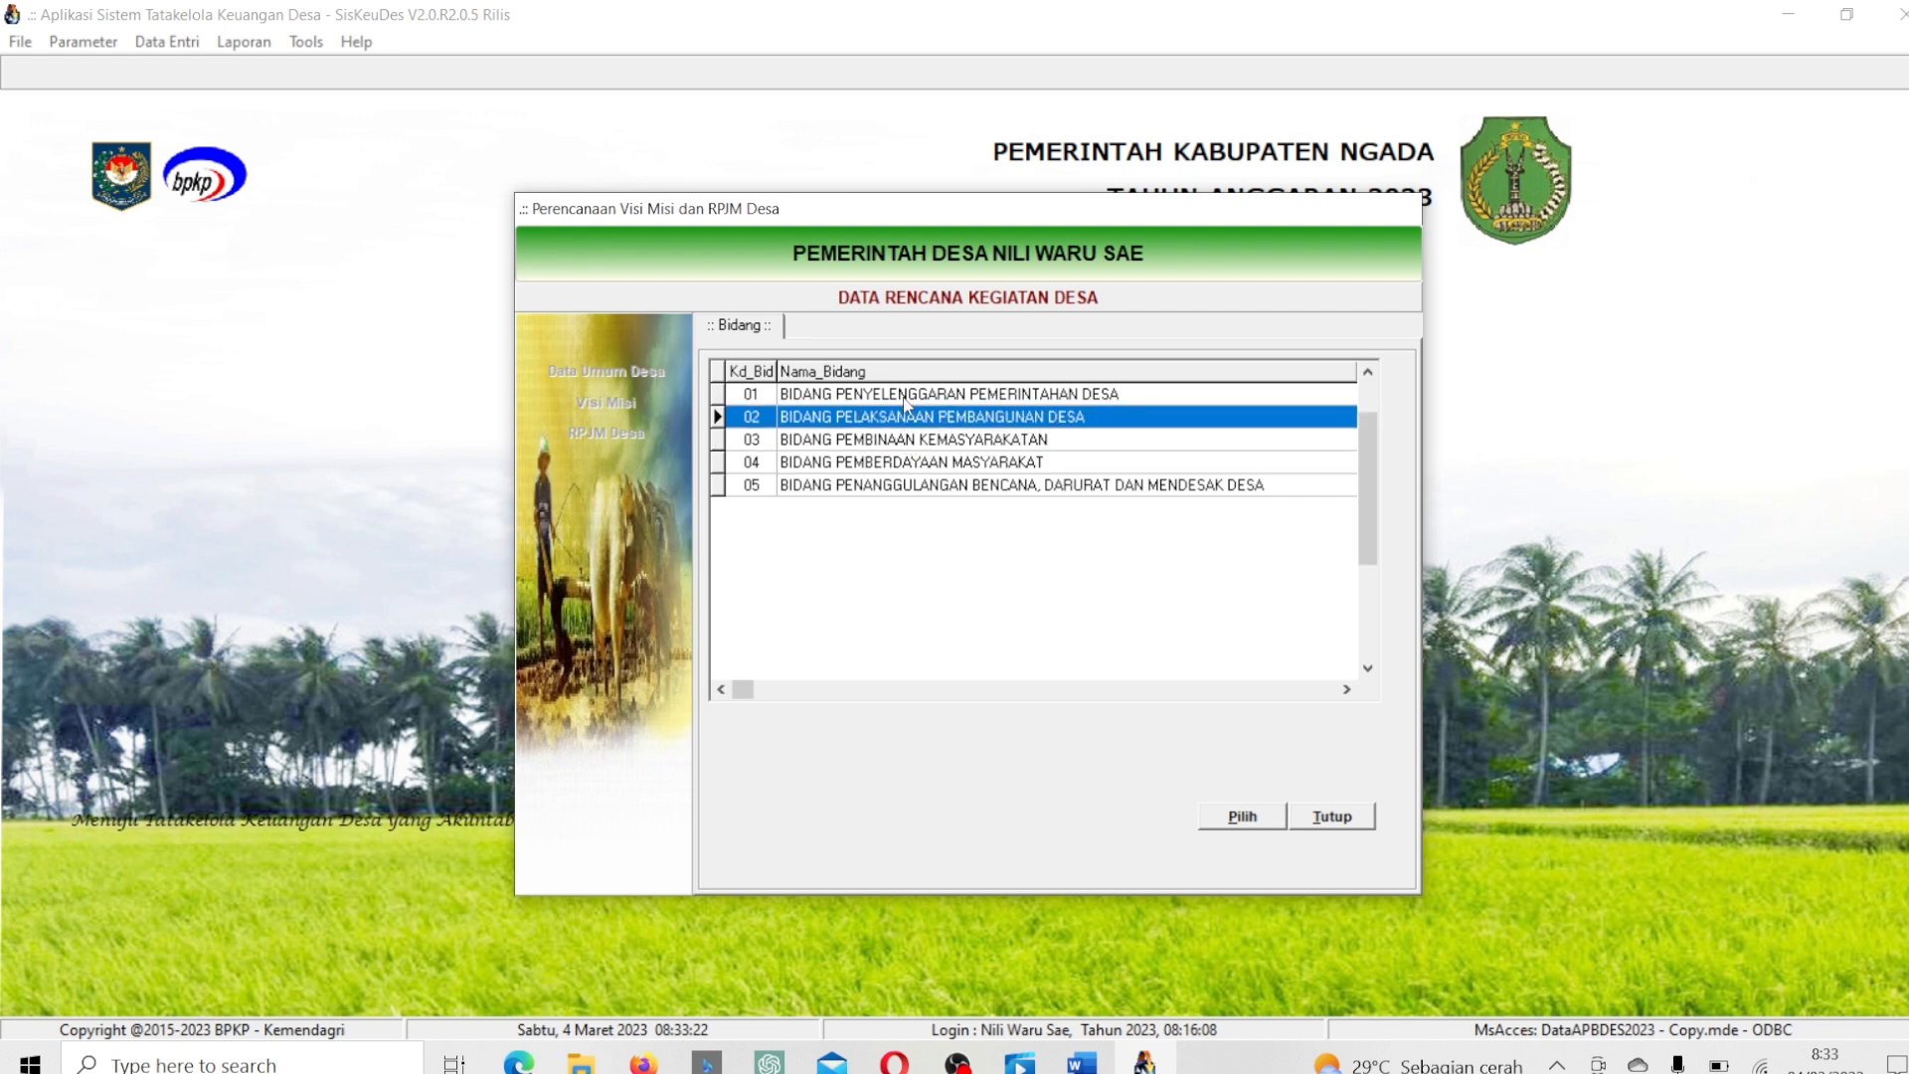
{"action": "left_click", "coordinate": [905, 397]}
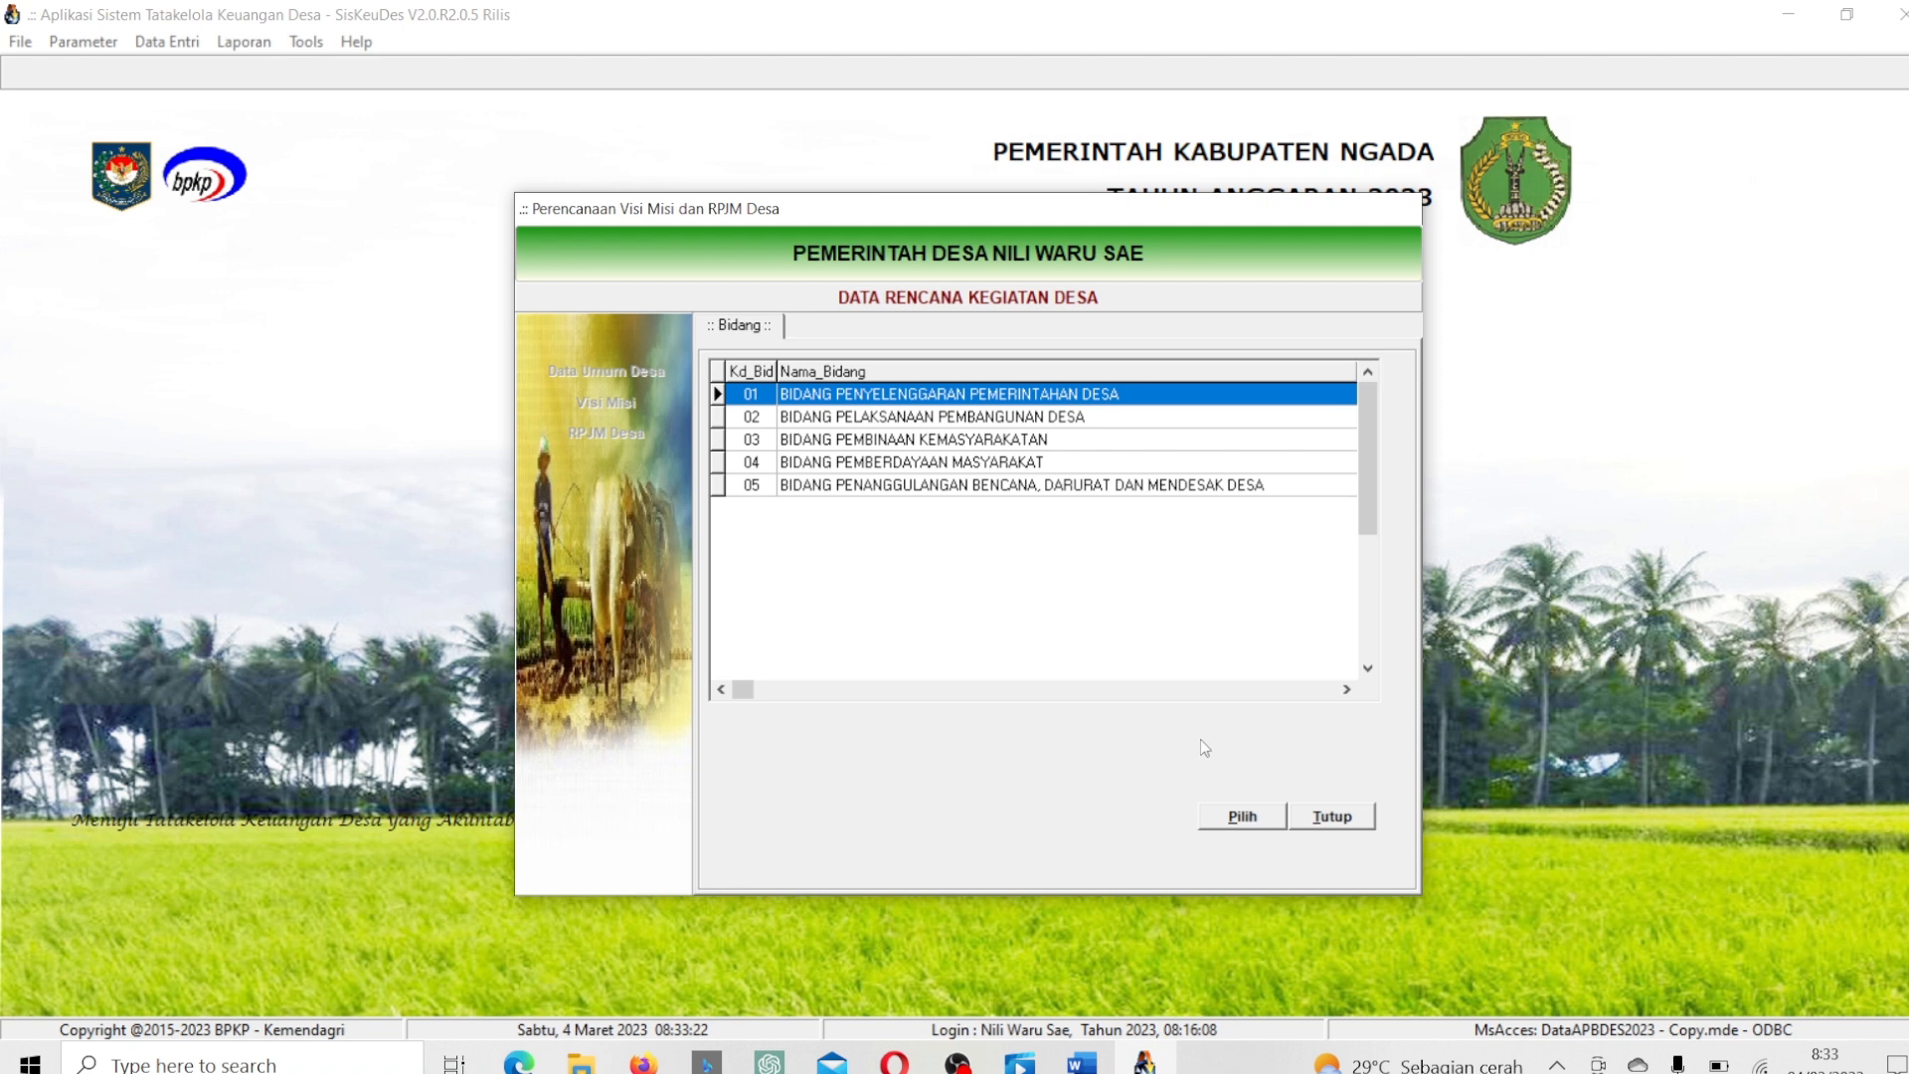
{"action": "left_click", "coordinate": [1333, 817]}
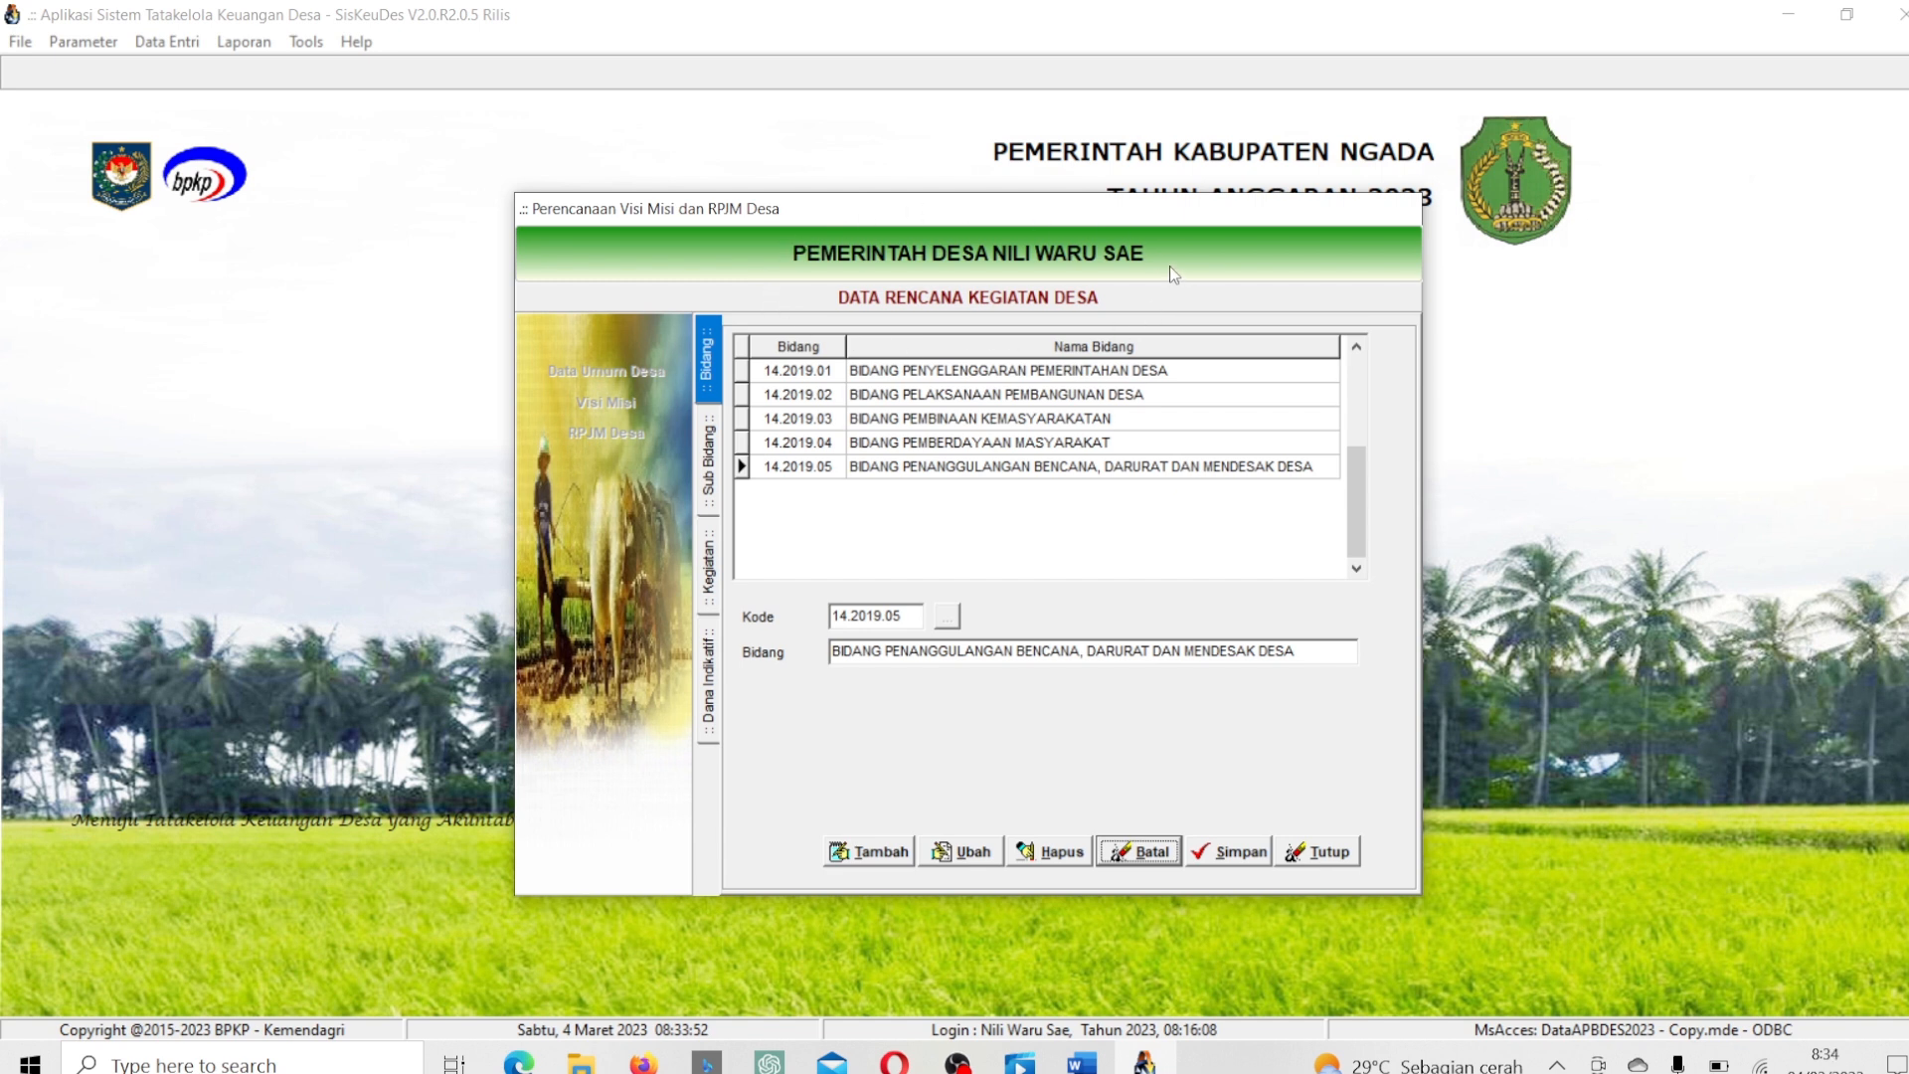
Step through the saved Bidang records from 14.2019.01 to 14.2019.05 to review each one.
{"action": "left_click", "coordinate": [861, 378]}
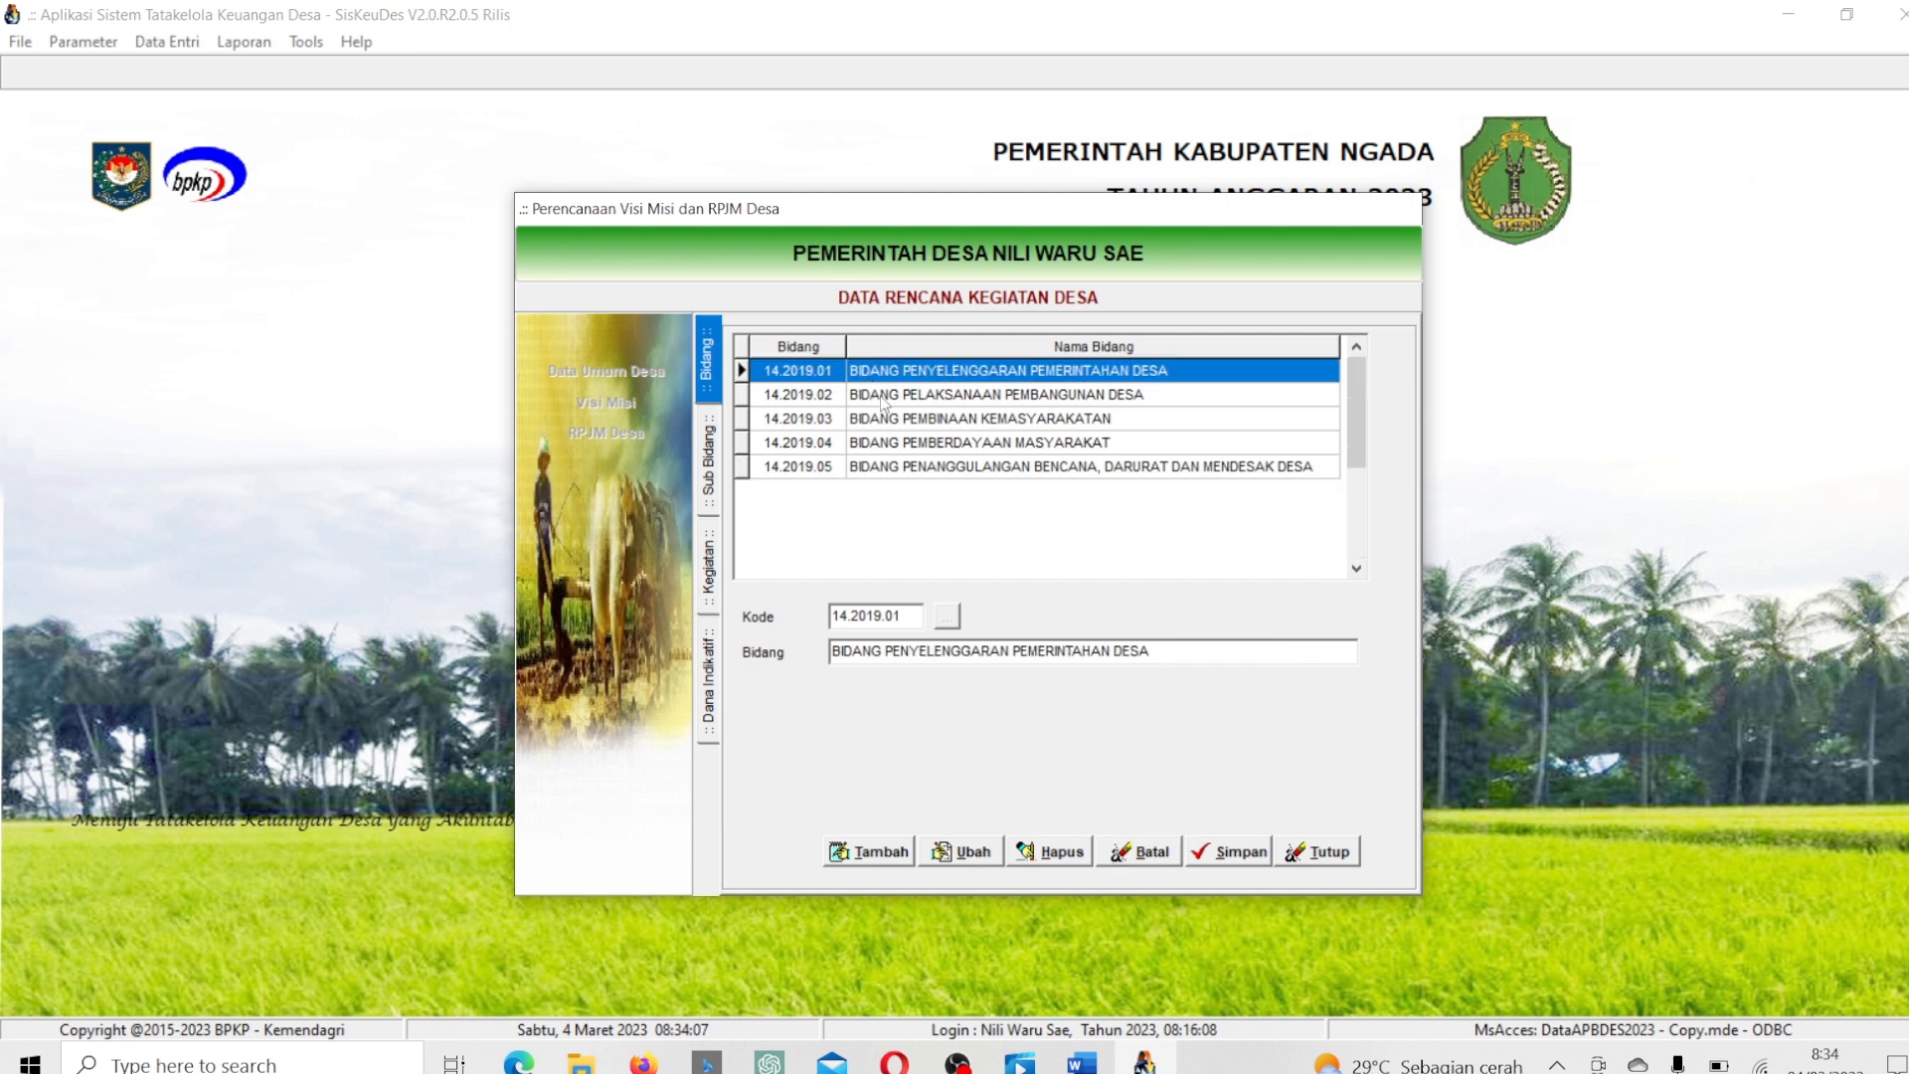
{"action": "left_click", "coordinate": [880, 398]}
{"action": "left_click", "coordinate": [891, 420]}
{"action": "left_click", "coordinate": [910, 444]}
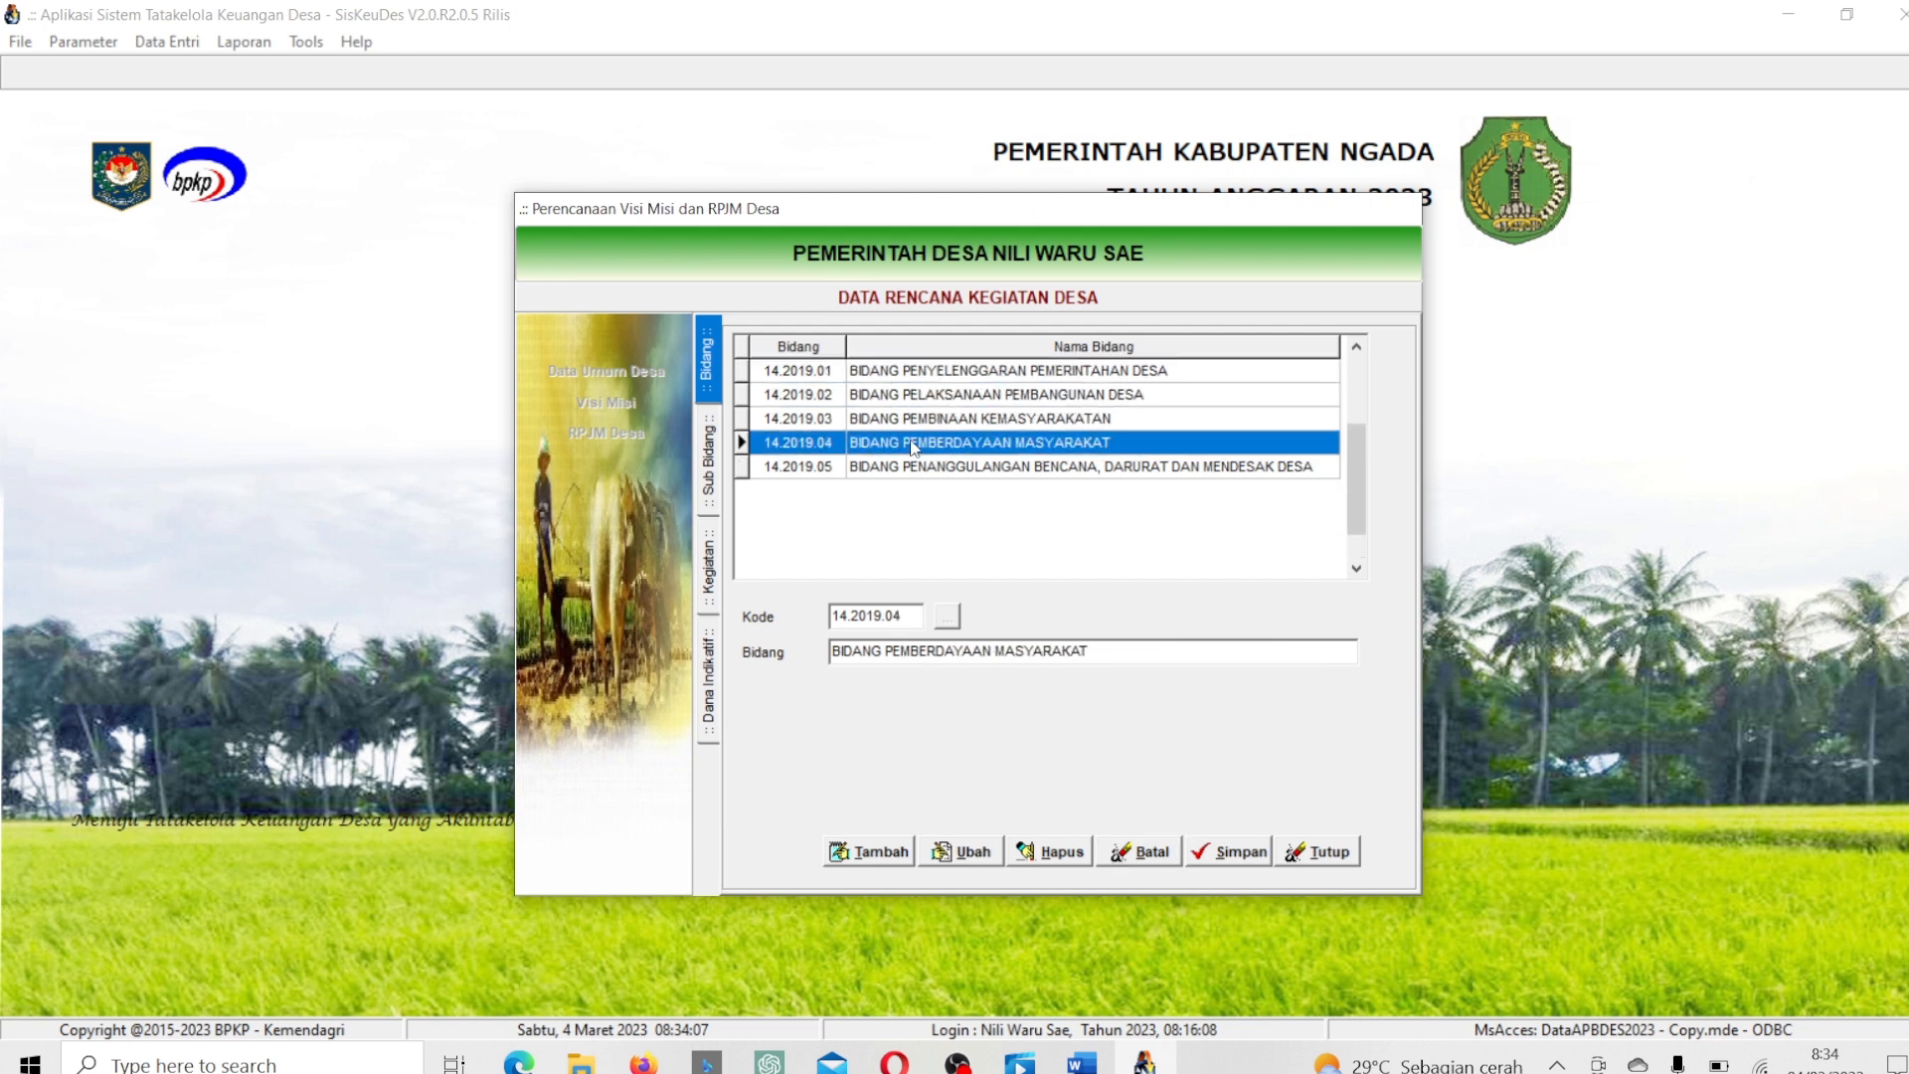
{"action": "left_click", "coordinate": [926, 469]}
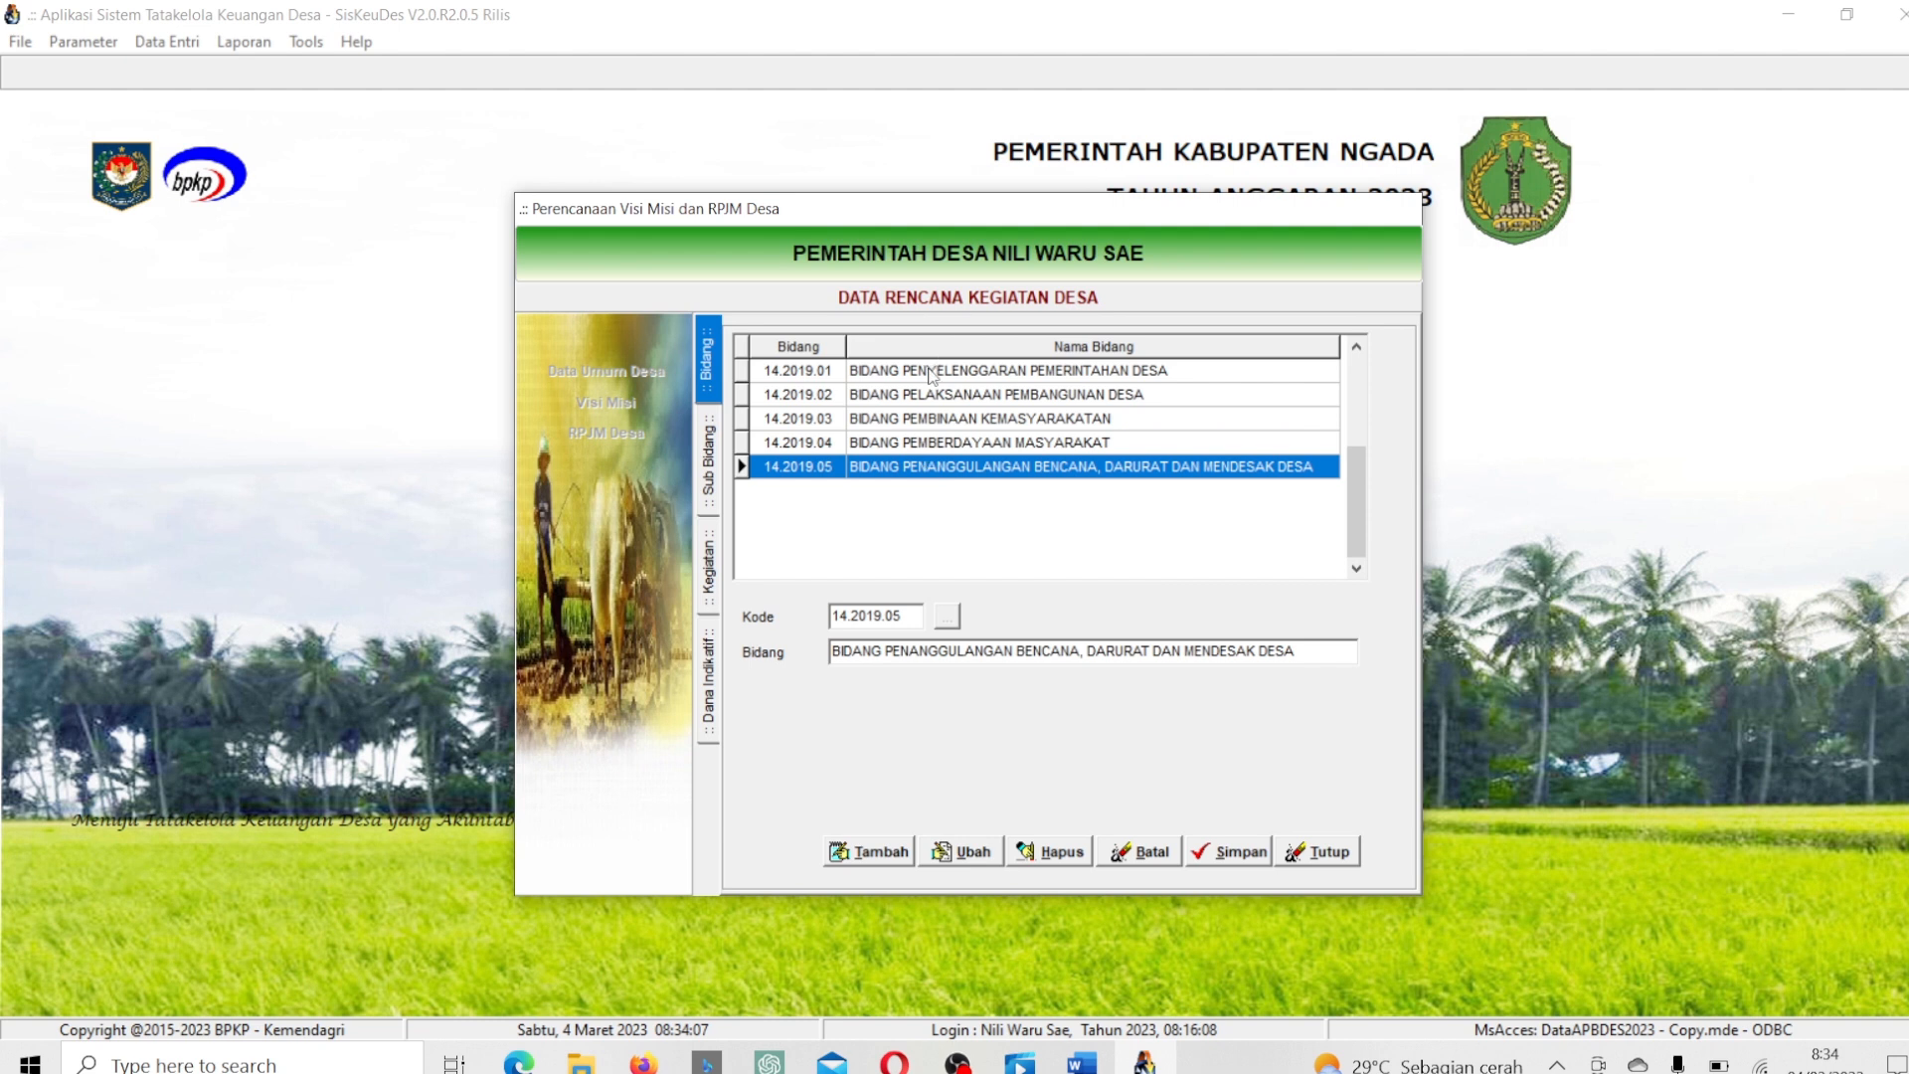
Go through the Bidang list once more, from Penyelenggaran Pemerintahan Desa to Penanggulangan Bencana, Darurat dan Mendesak Desa.
{"action": "left_click", "coordinate": [935, 371]}
{"action": "left_click", "coordinate": [950, 398]}
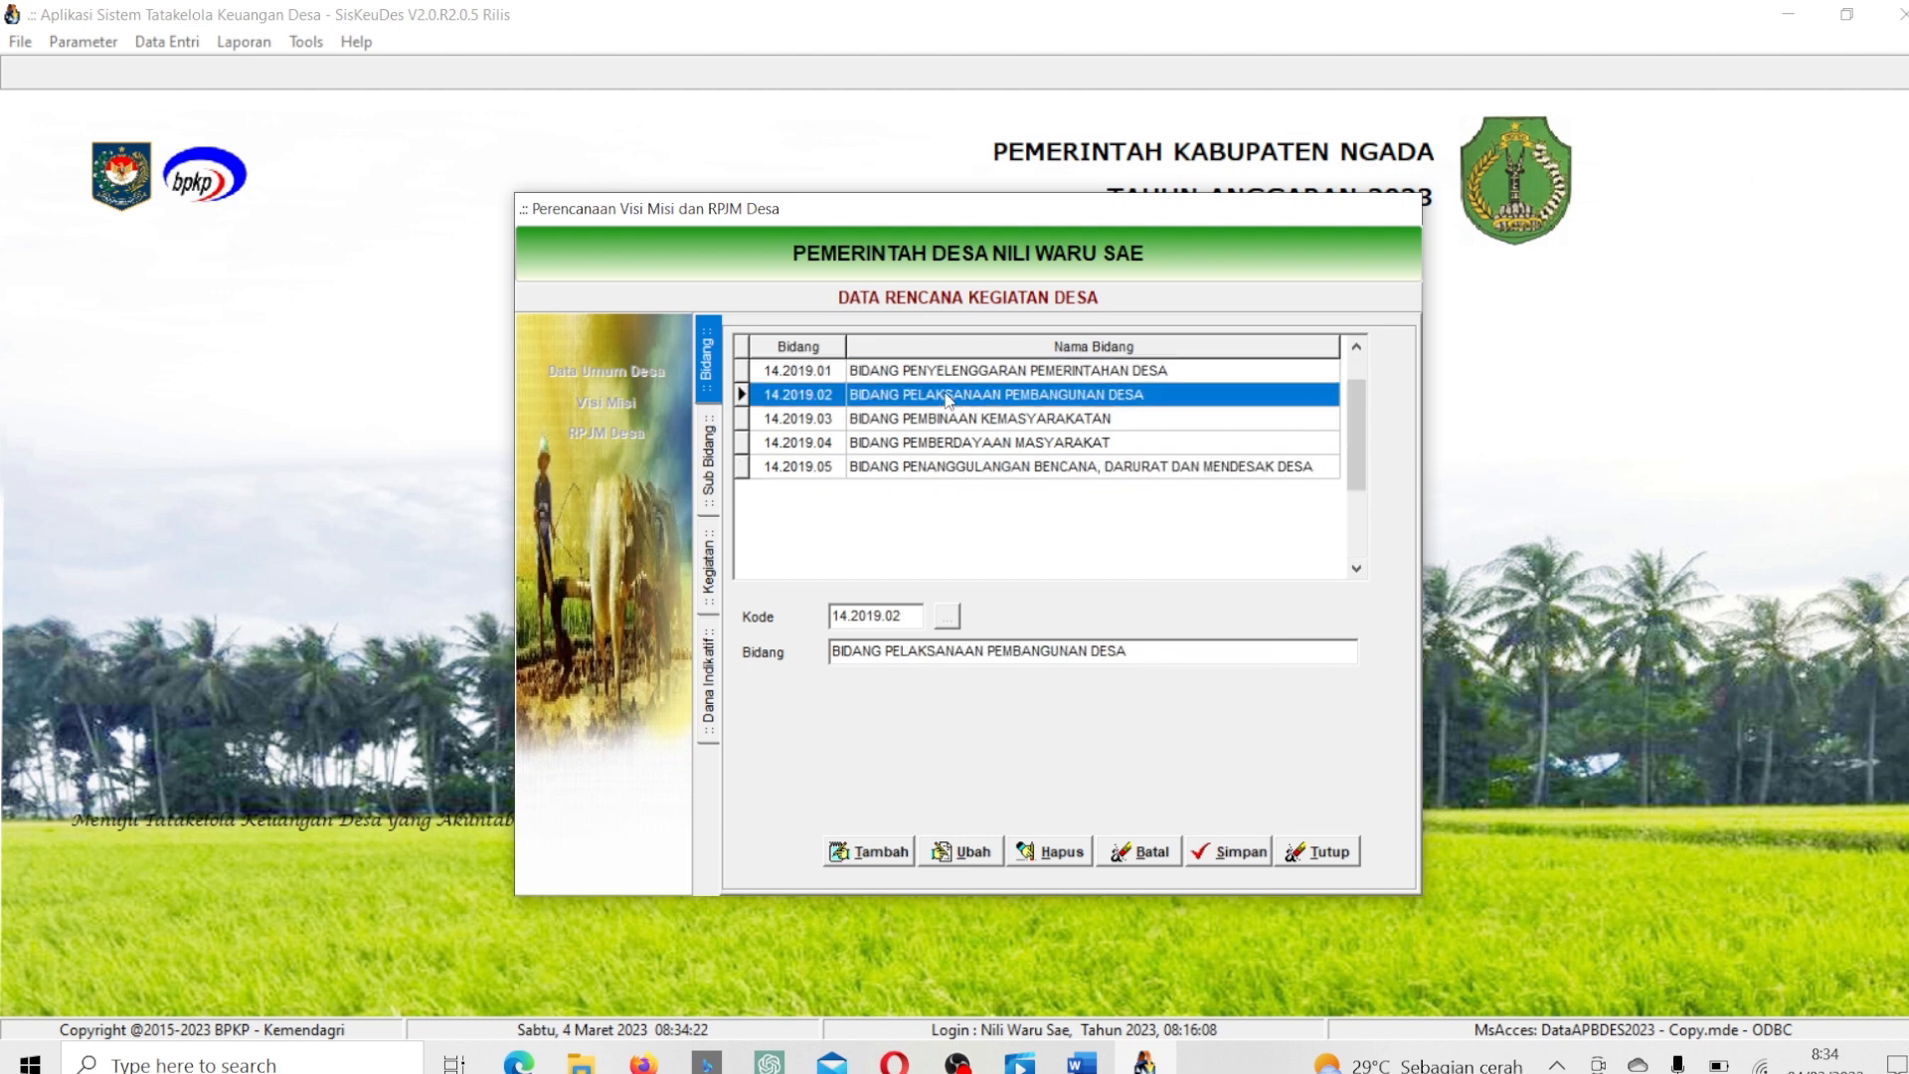
{"action": "left_click", "coordinate": [961, 427]}
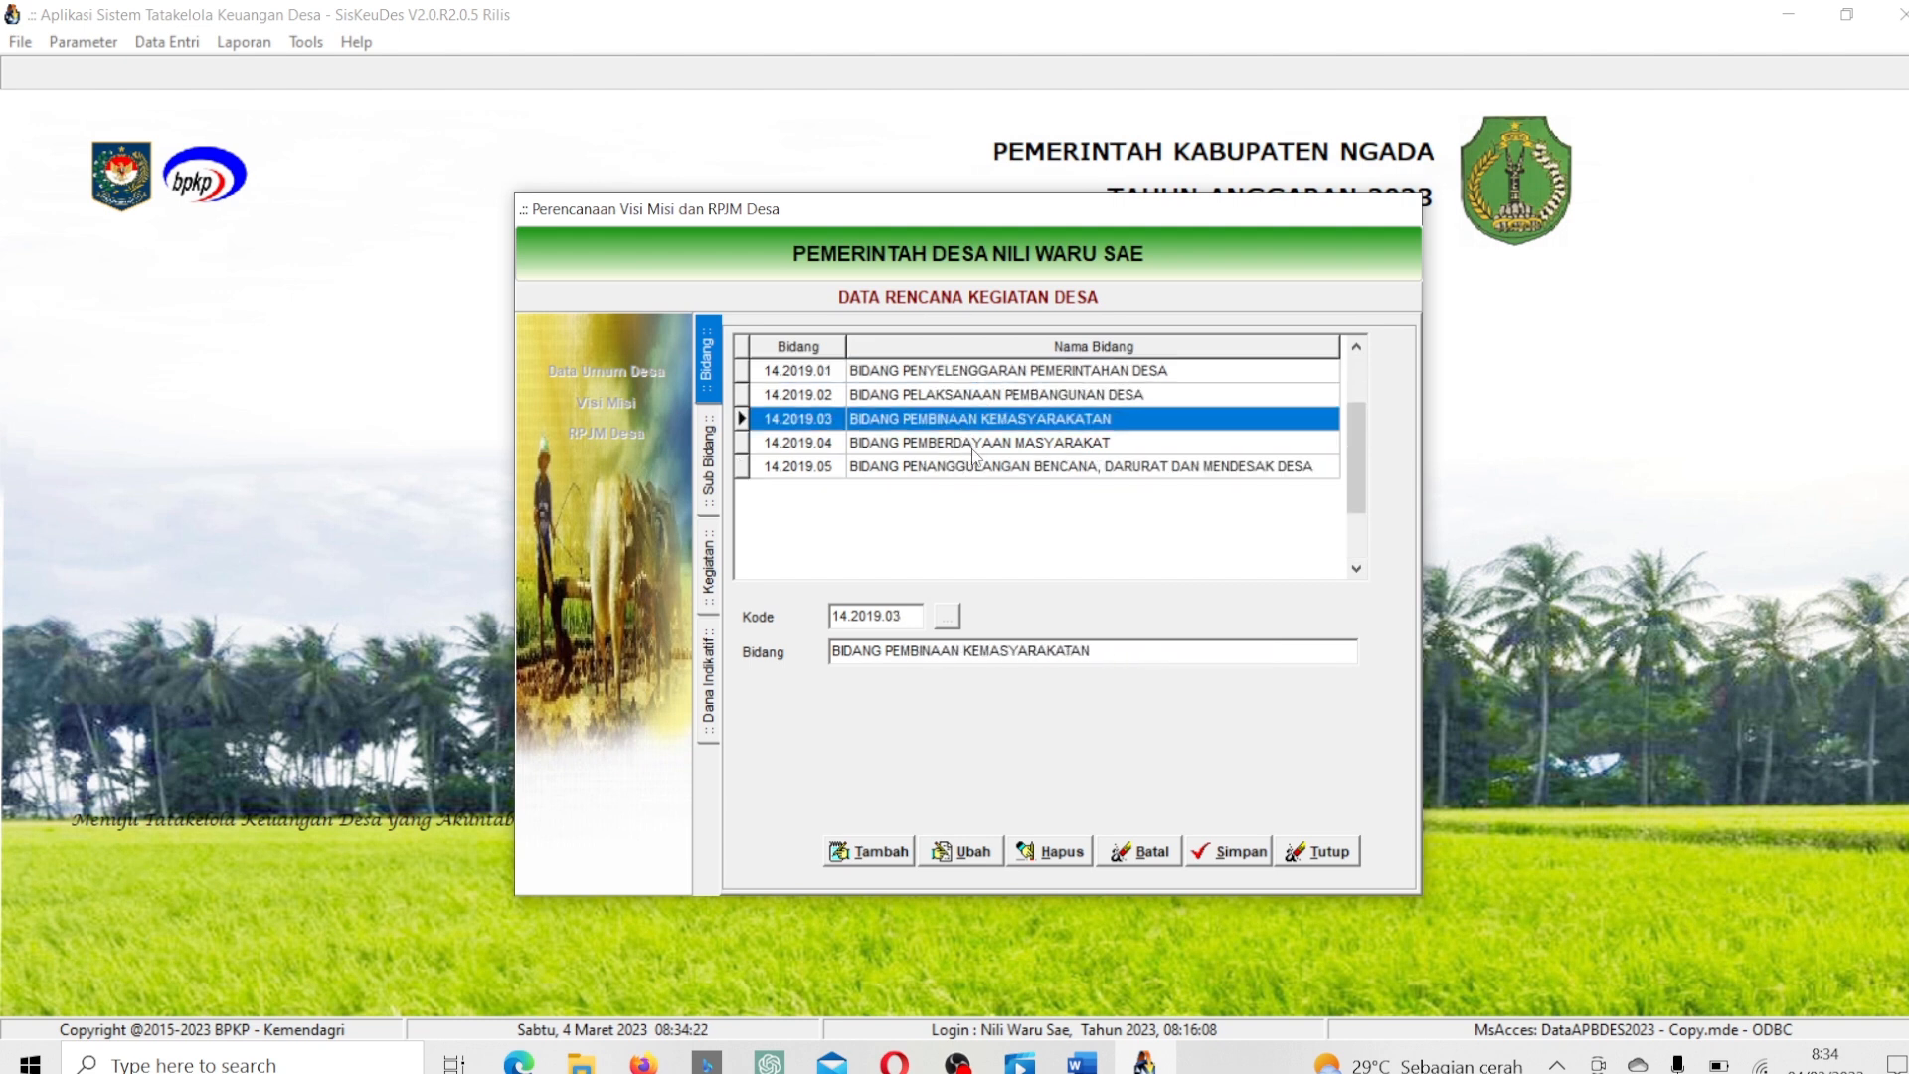
{"action": "left_click", "coordinate": [972, 447]}
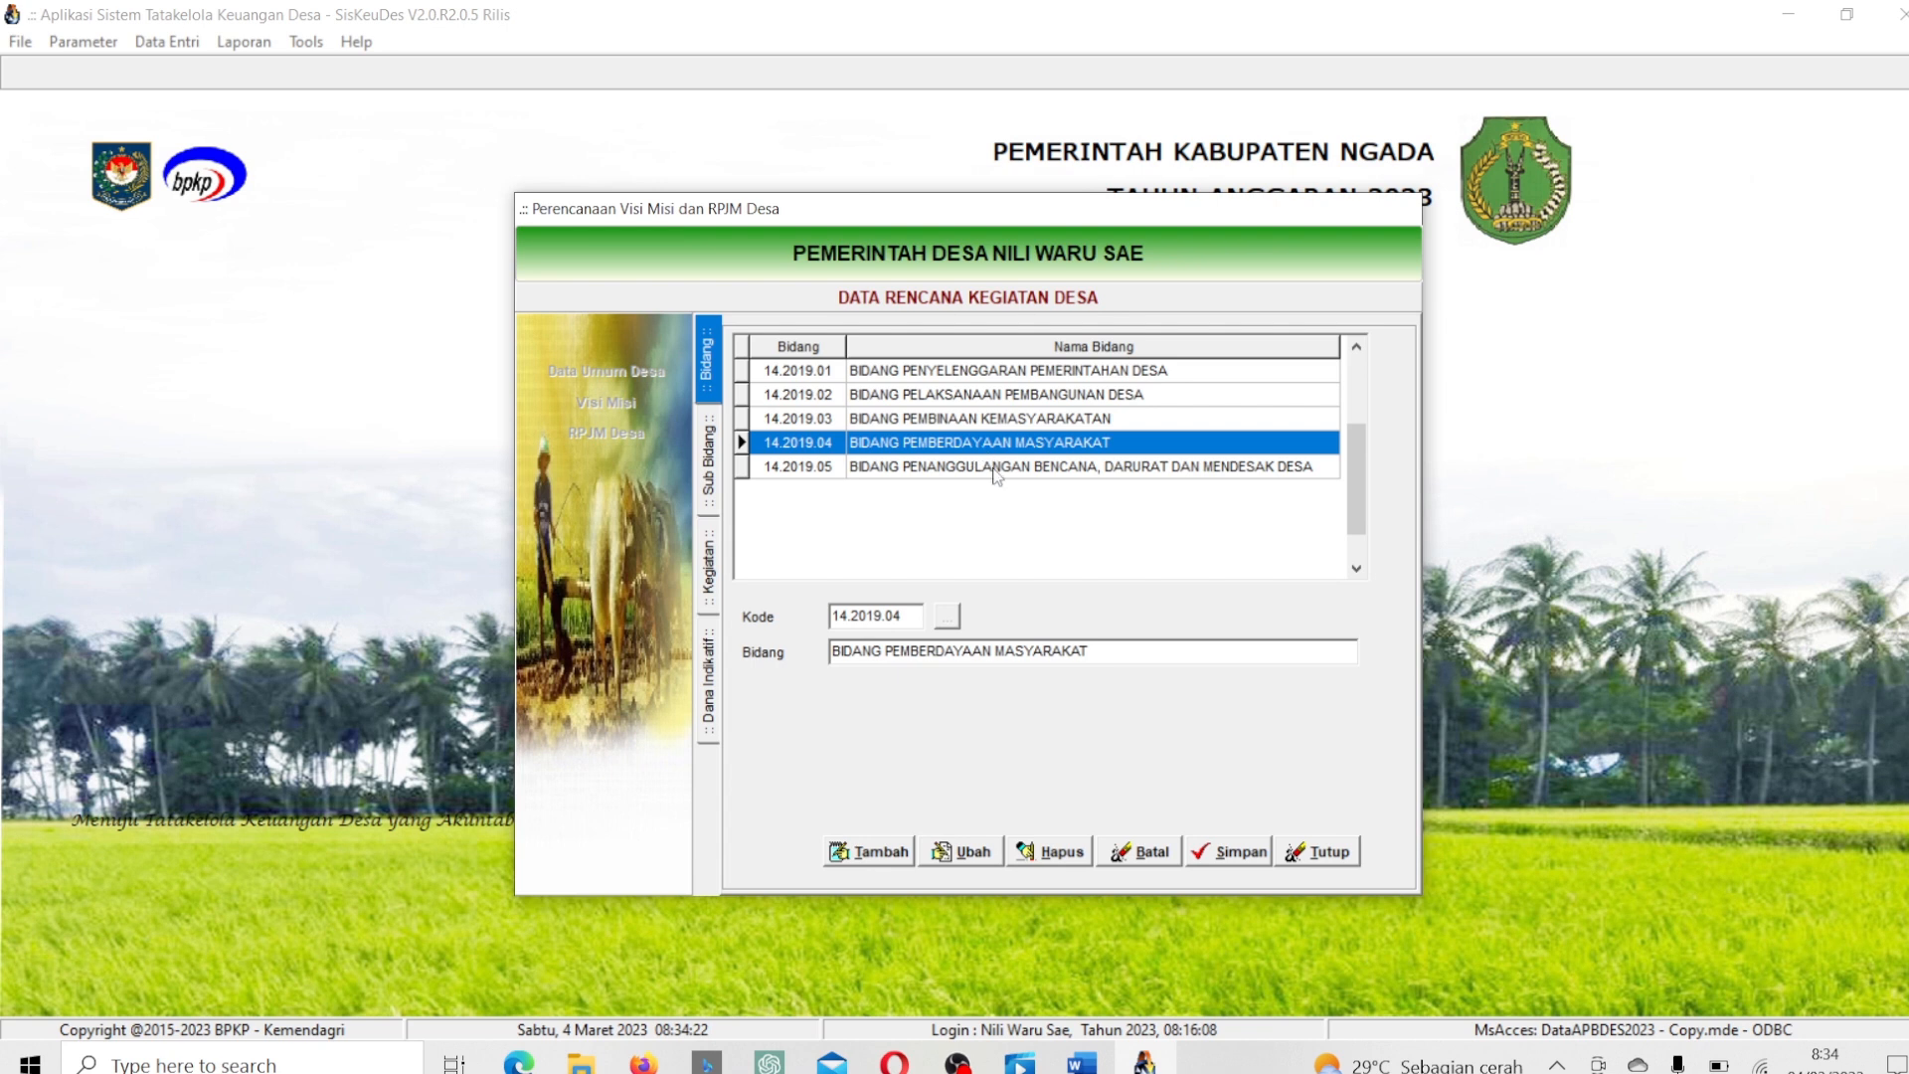
{"action": "left_click", "coordinate": [997, 469]}
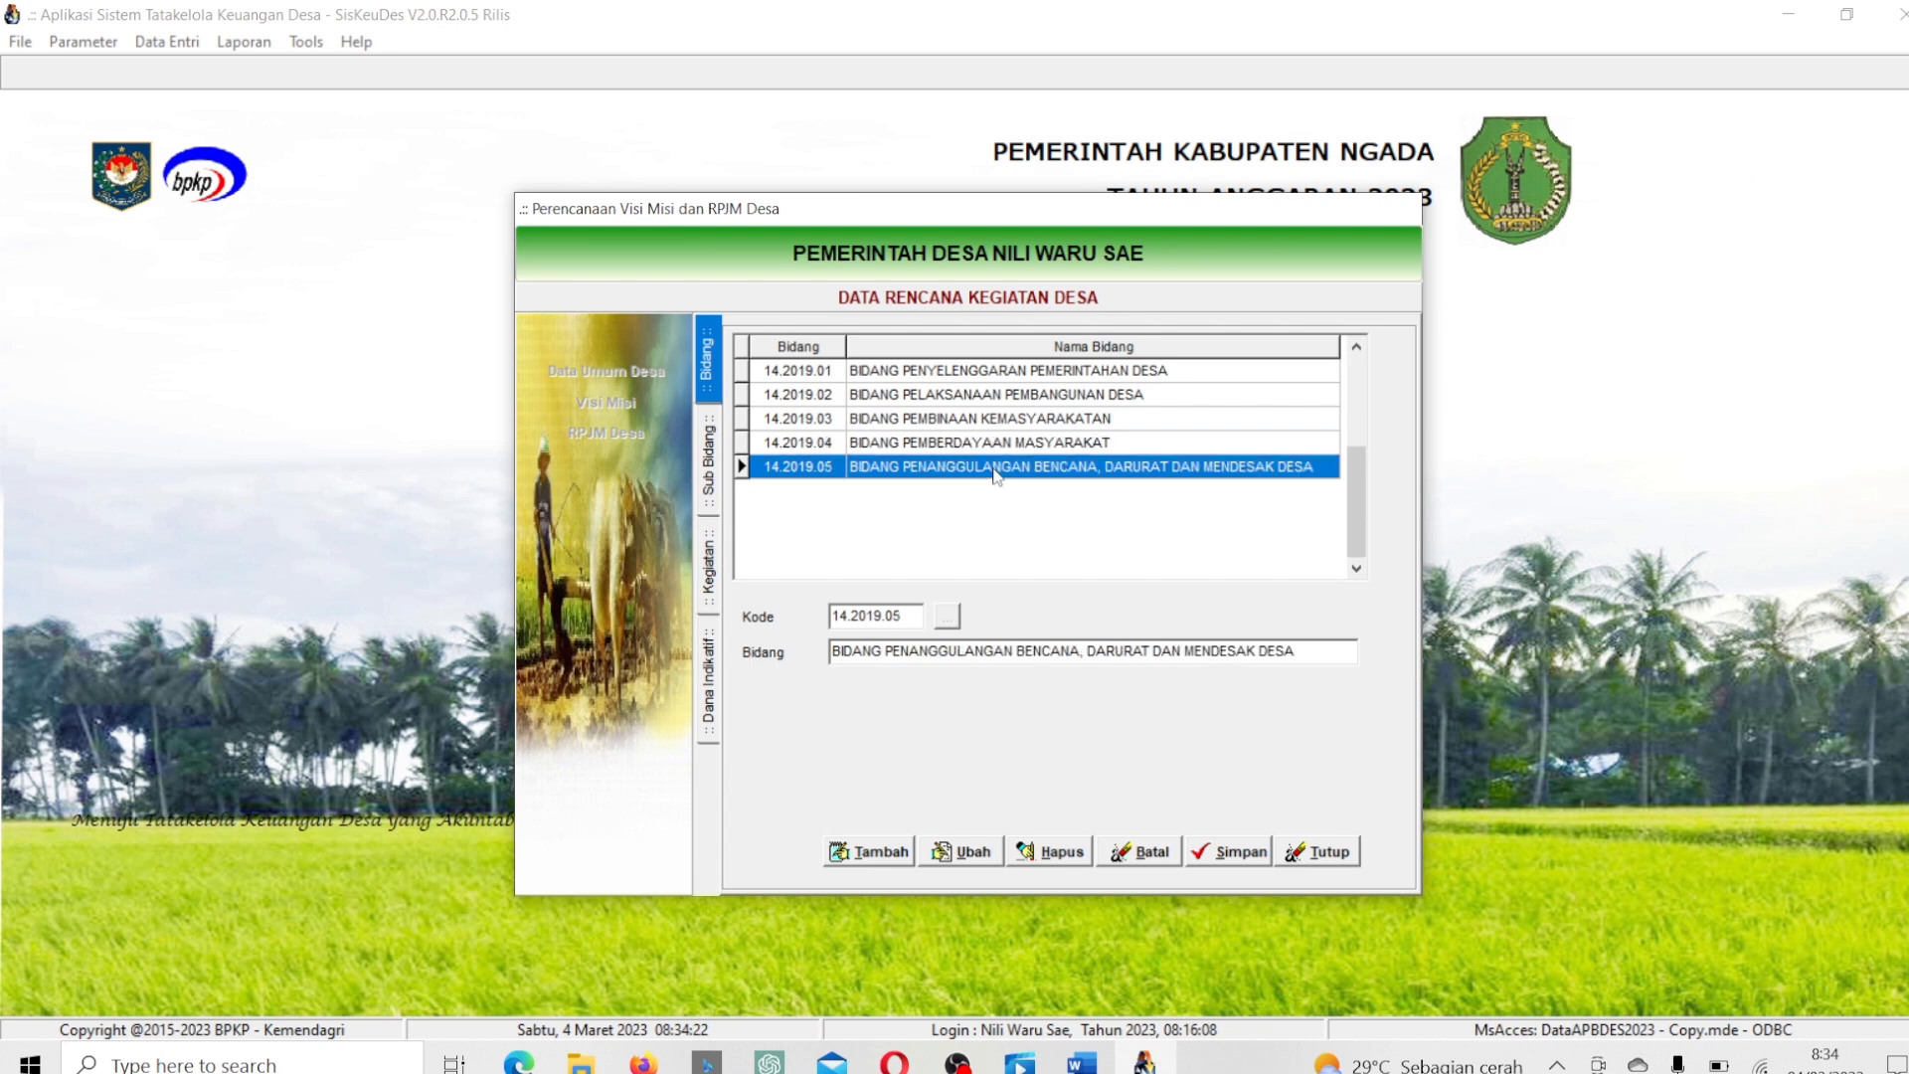
Open the sub bidang of Bidang Penyelenggaran Pemerintahan Desa and review records 14.2019.01.01 to 14.2019.01.04, ending on the first.
{"action": "left_click", "coordinate": [926, 374]}
{"action": "double_click", "coordinate": [926, 375]}
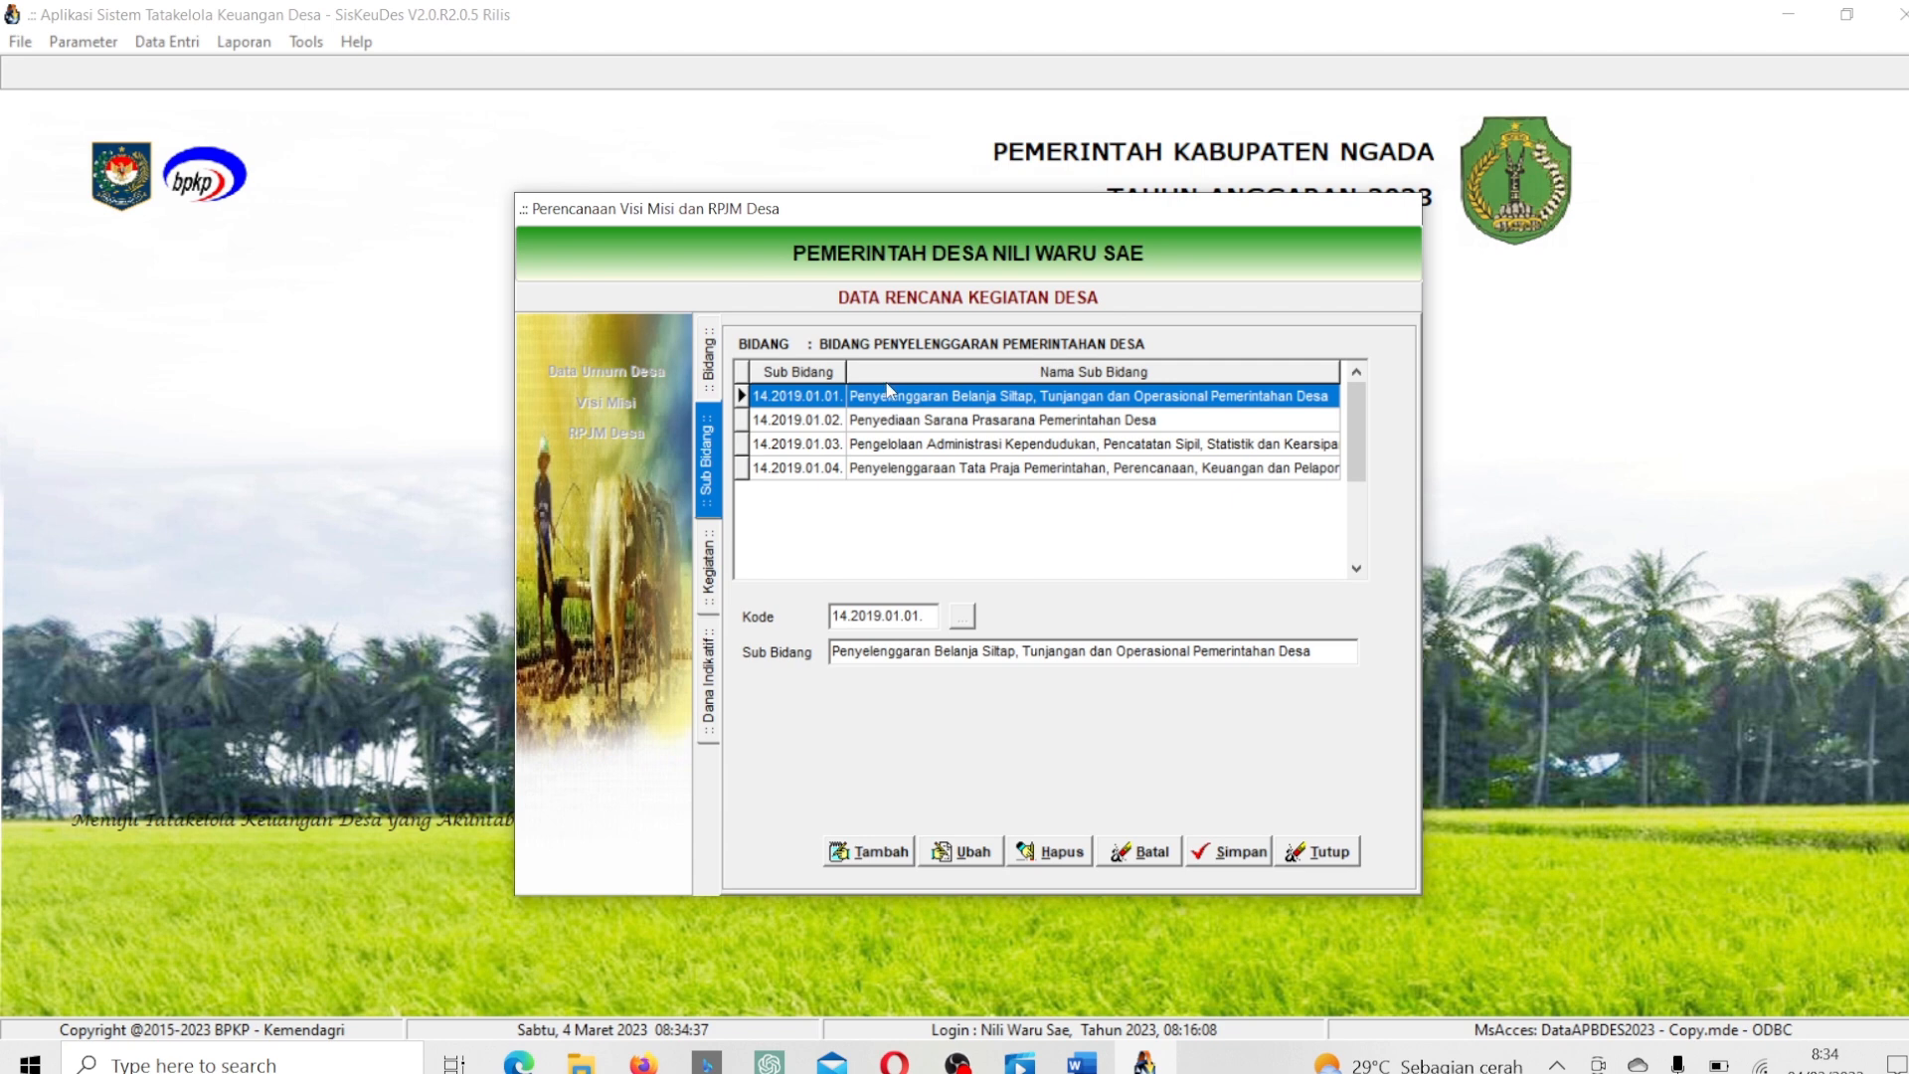
{"action": "left_click", "coordinate": [707, 375]}
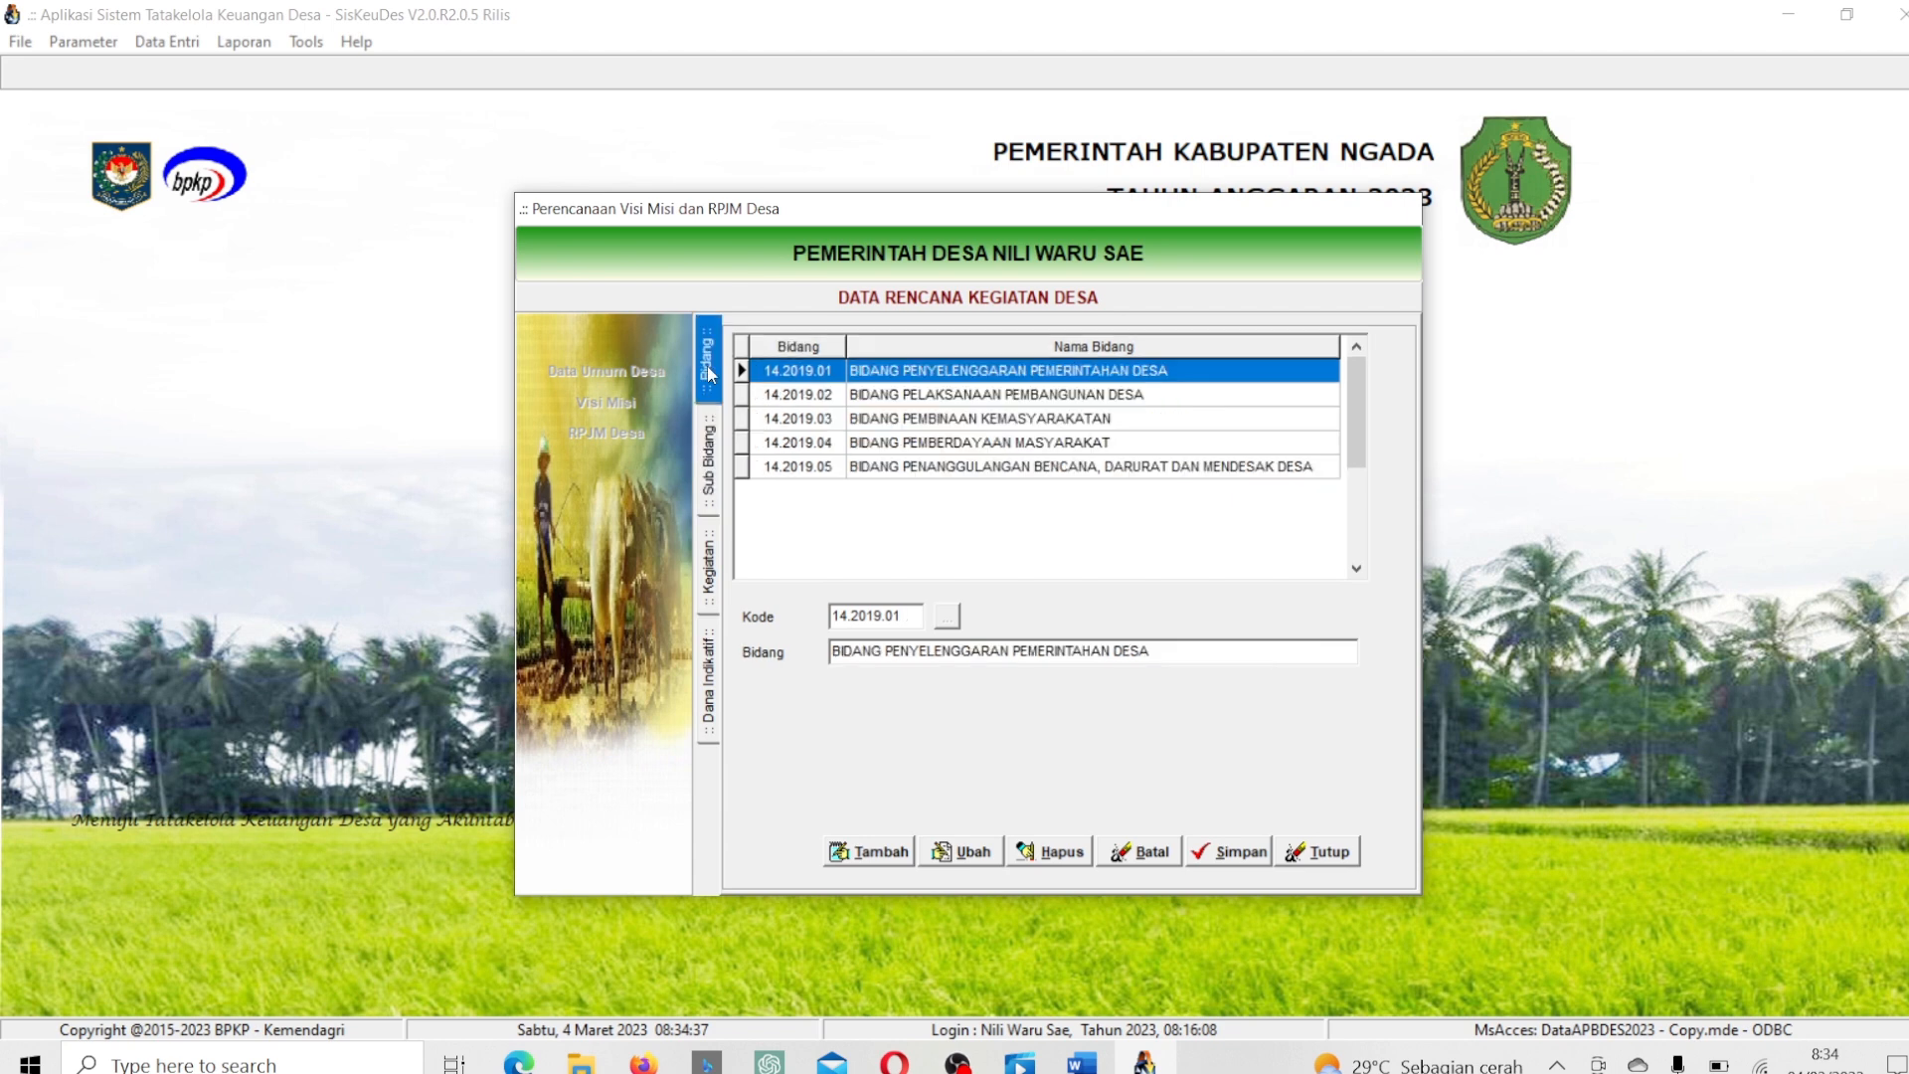
{"action": "double_click", "coordinate": [916, 376]}
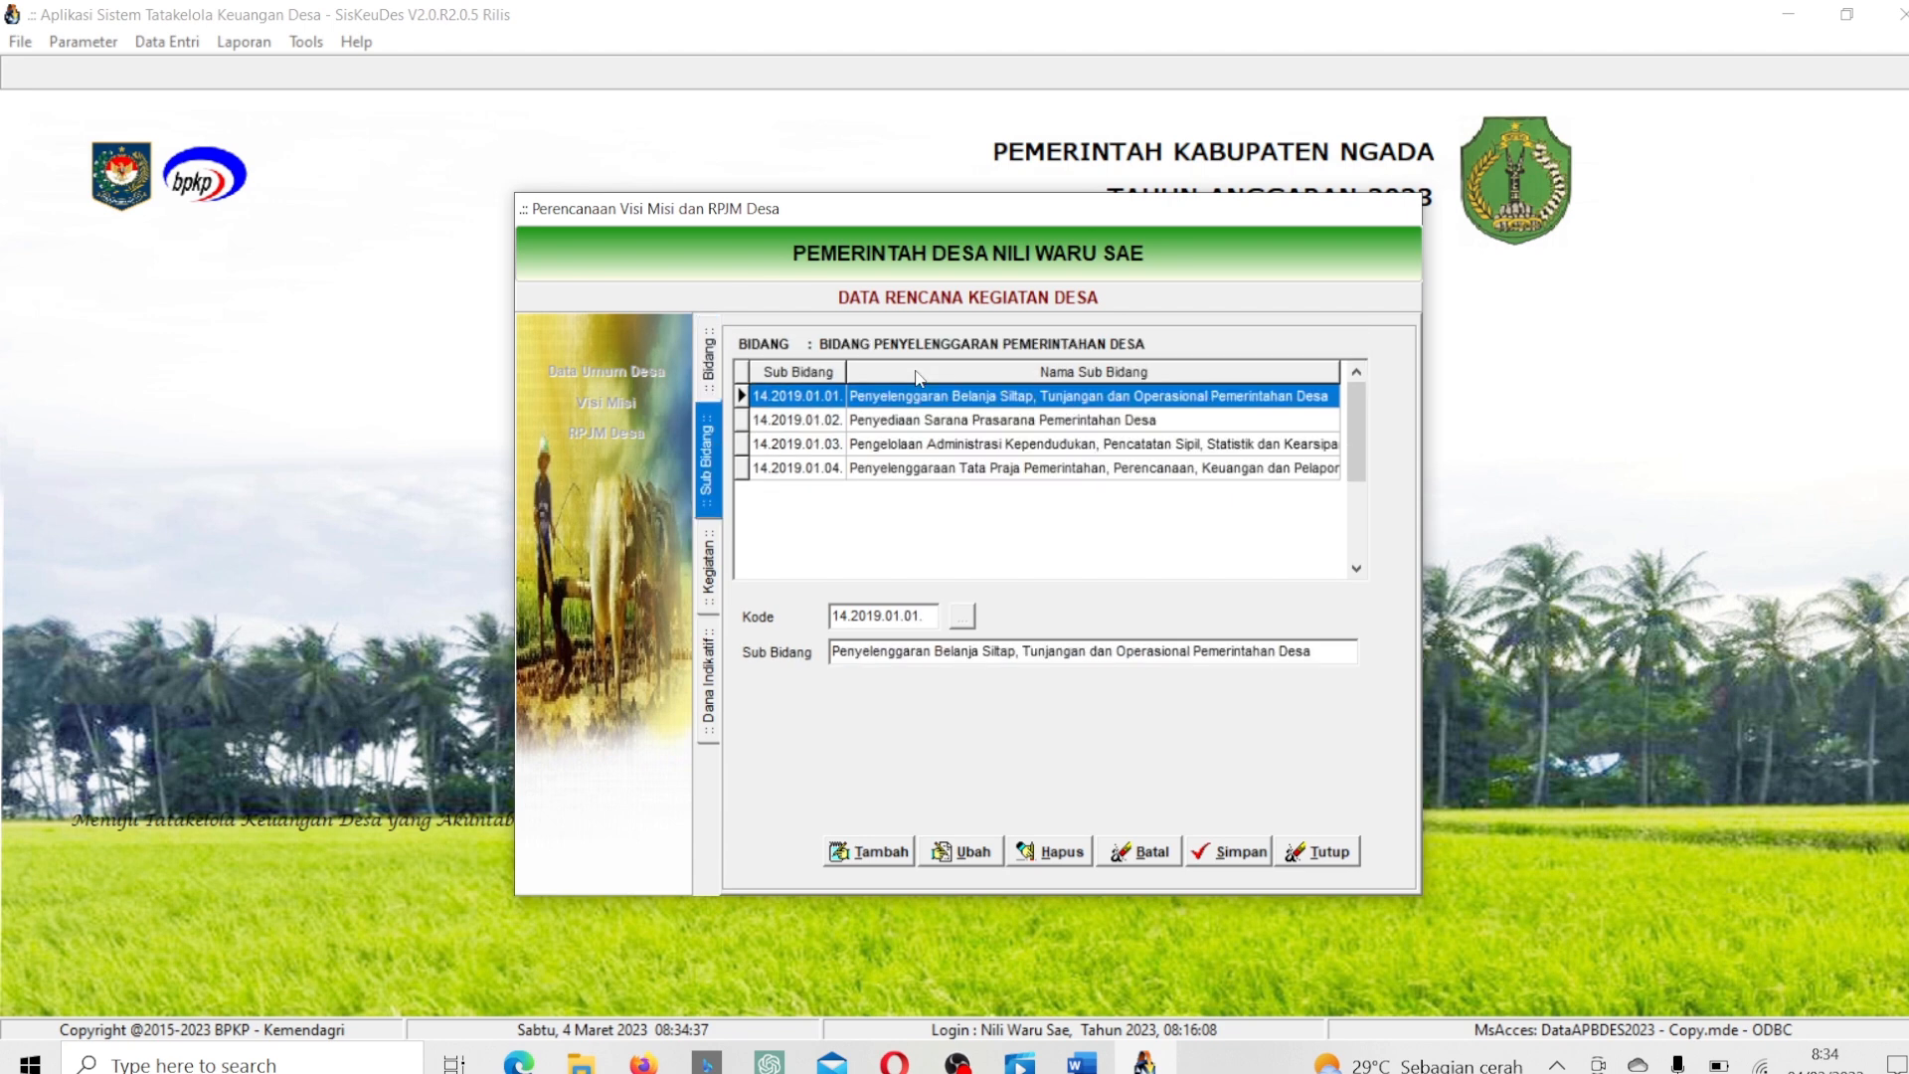
{"action": "left_click", "coordinate": [912, 423]}
{"action": "left_click", "coordinate": [907, 447]}
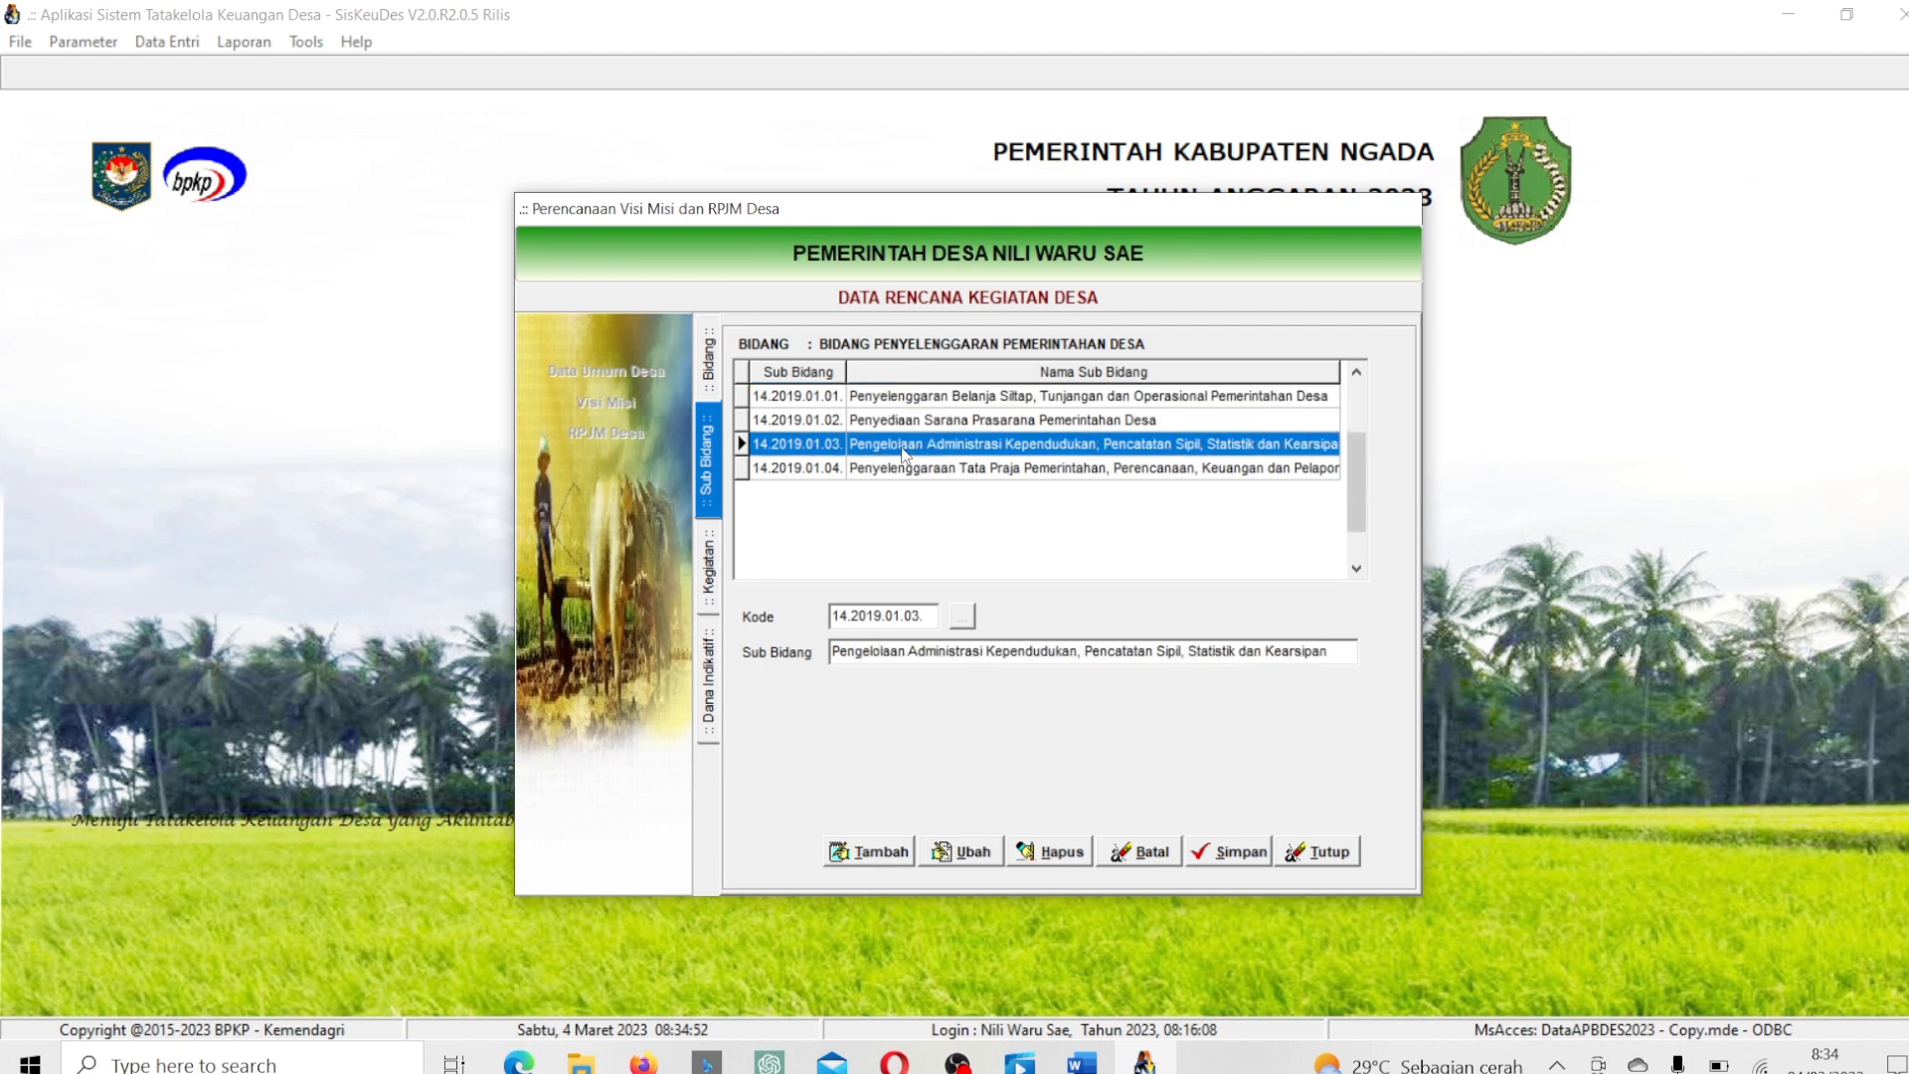
{"action": "left_click", "coordinate": [908, 470]}
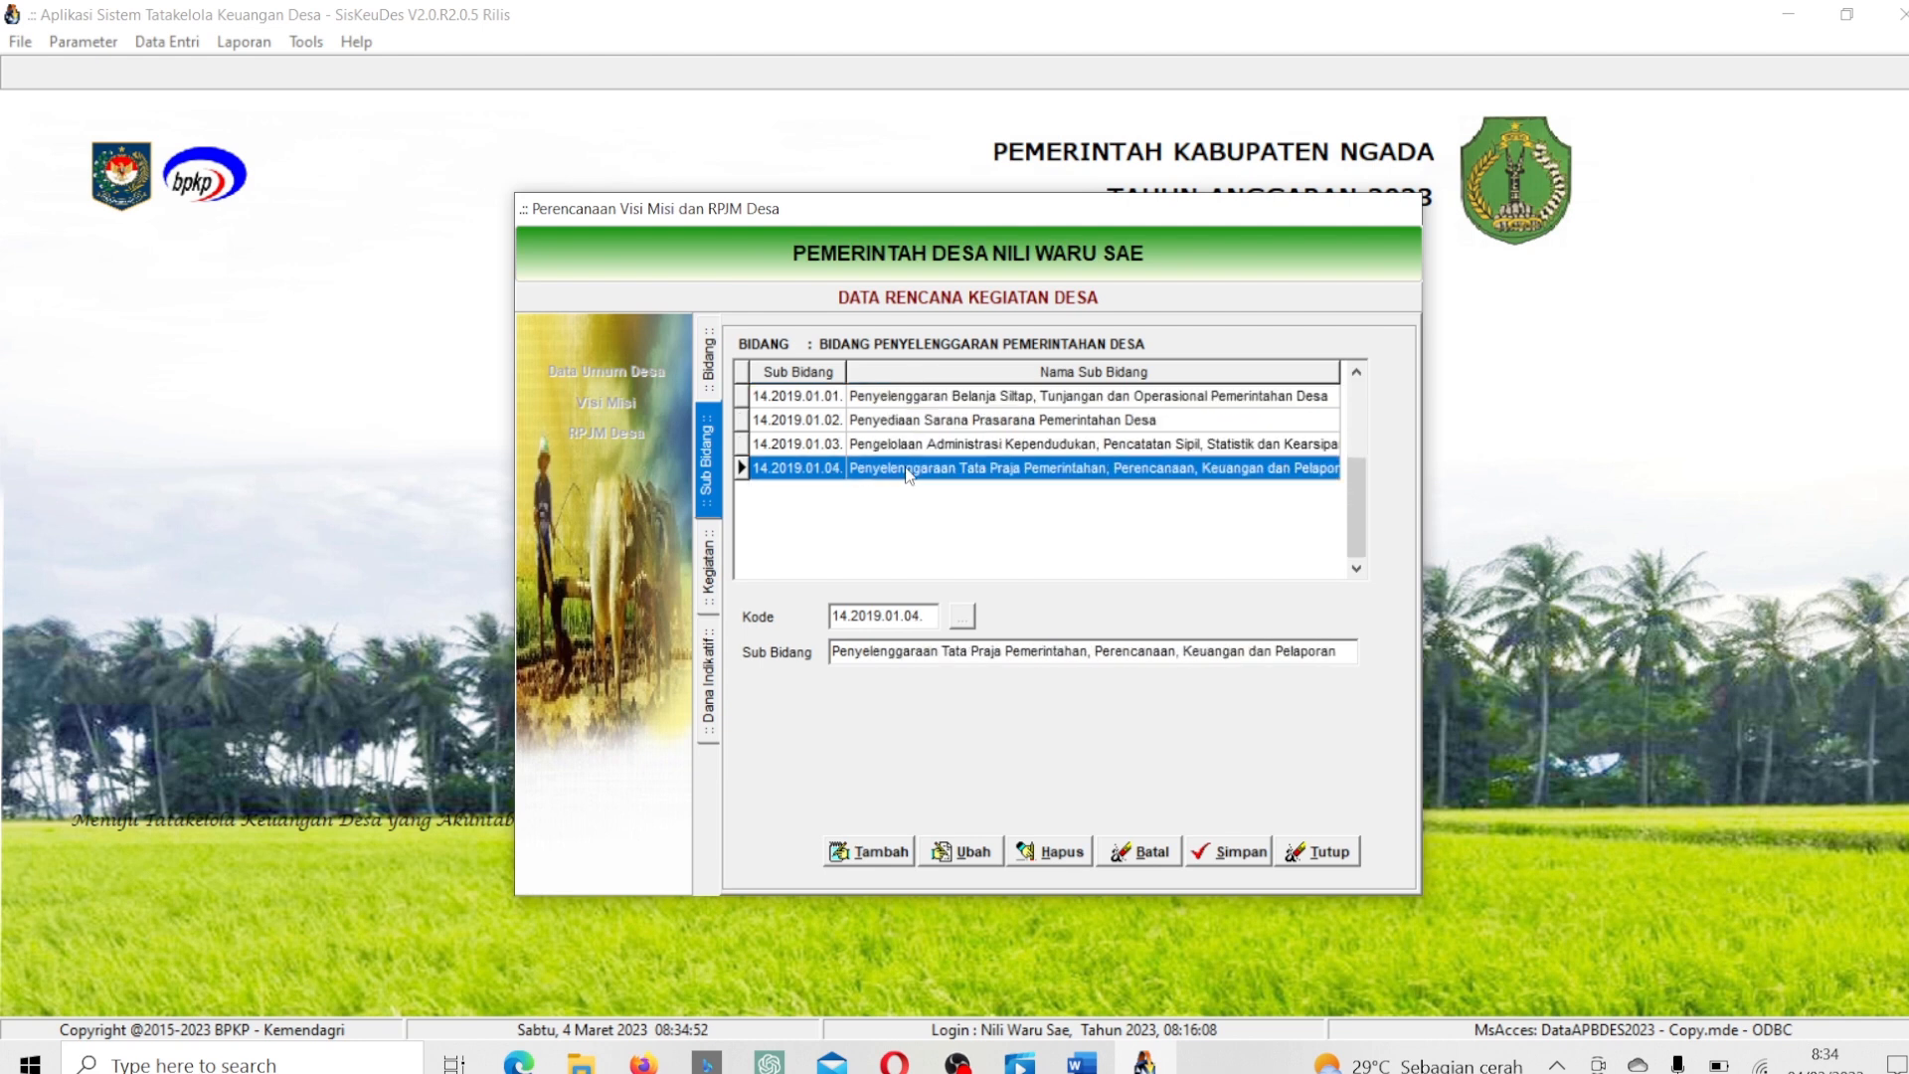
{"action": "left_click", "coordinate": [898, 402]}
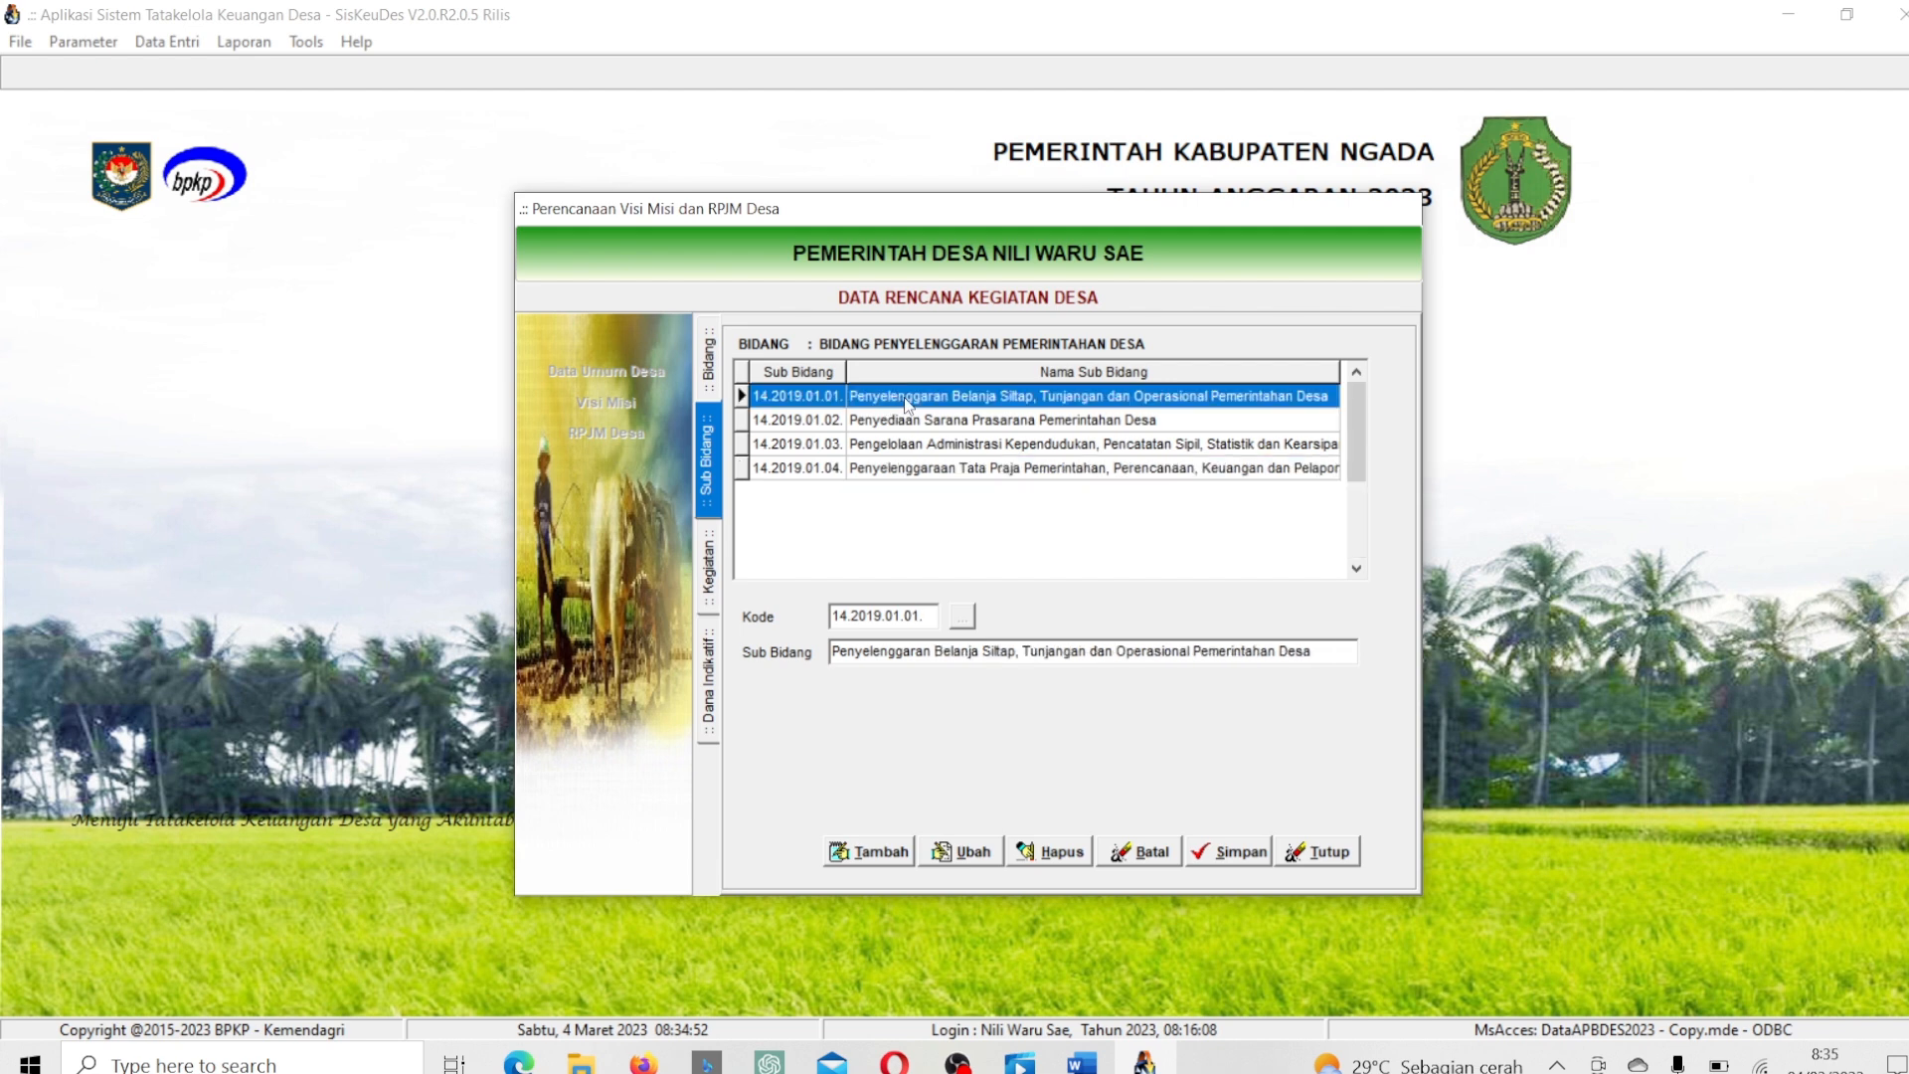
View the activities of the sub bidang Penyelenggaran Belanja Siltap, Tunjangan dan Operasional, and return to the Bidang list.
{"action": "double_click", "coordinate": [908, 398]}
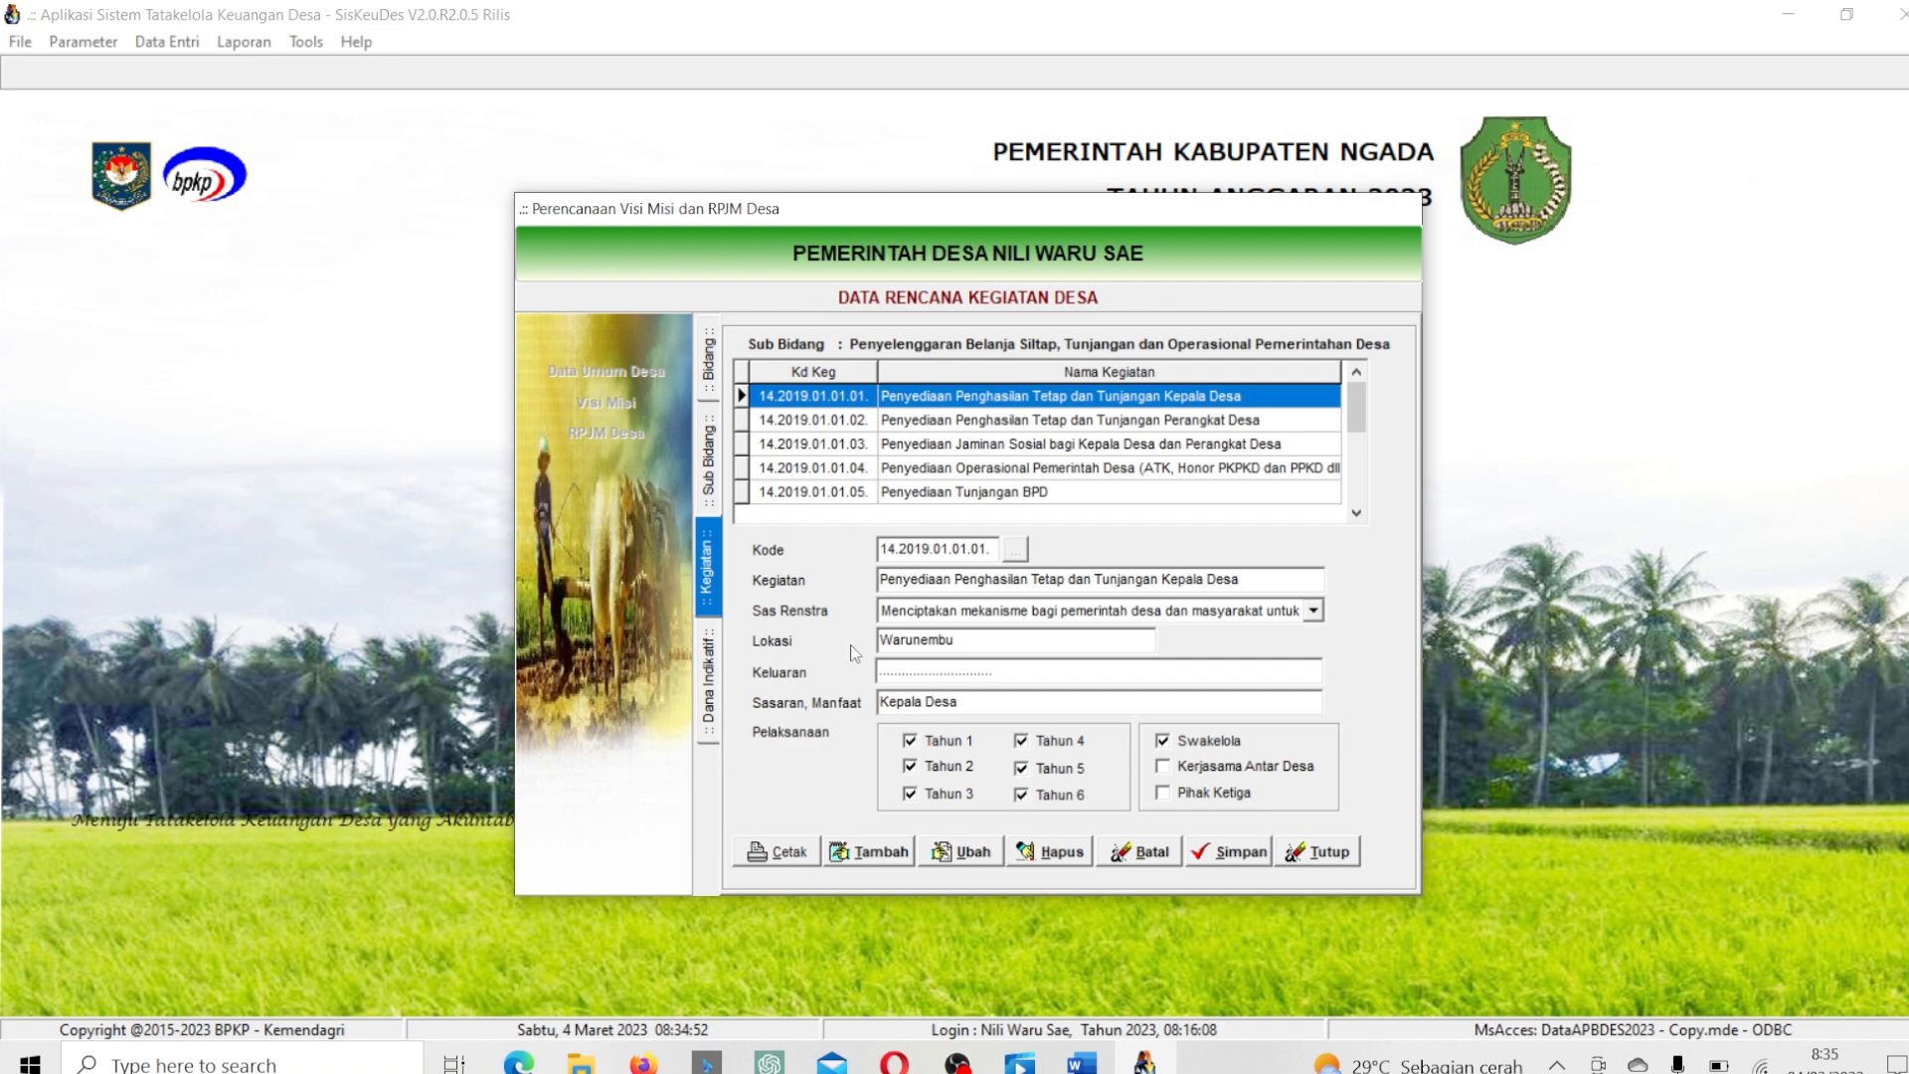
{"action": "left_click", "coordinate": [712, 475]}
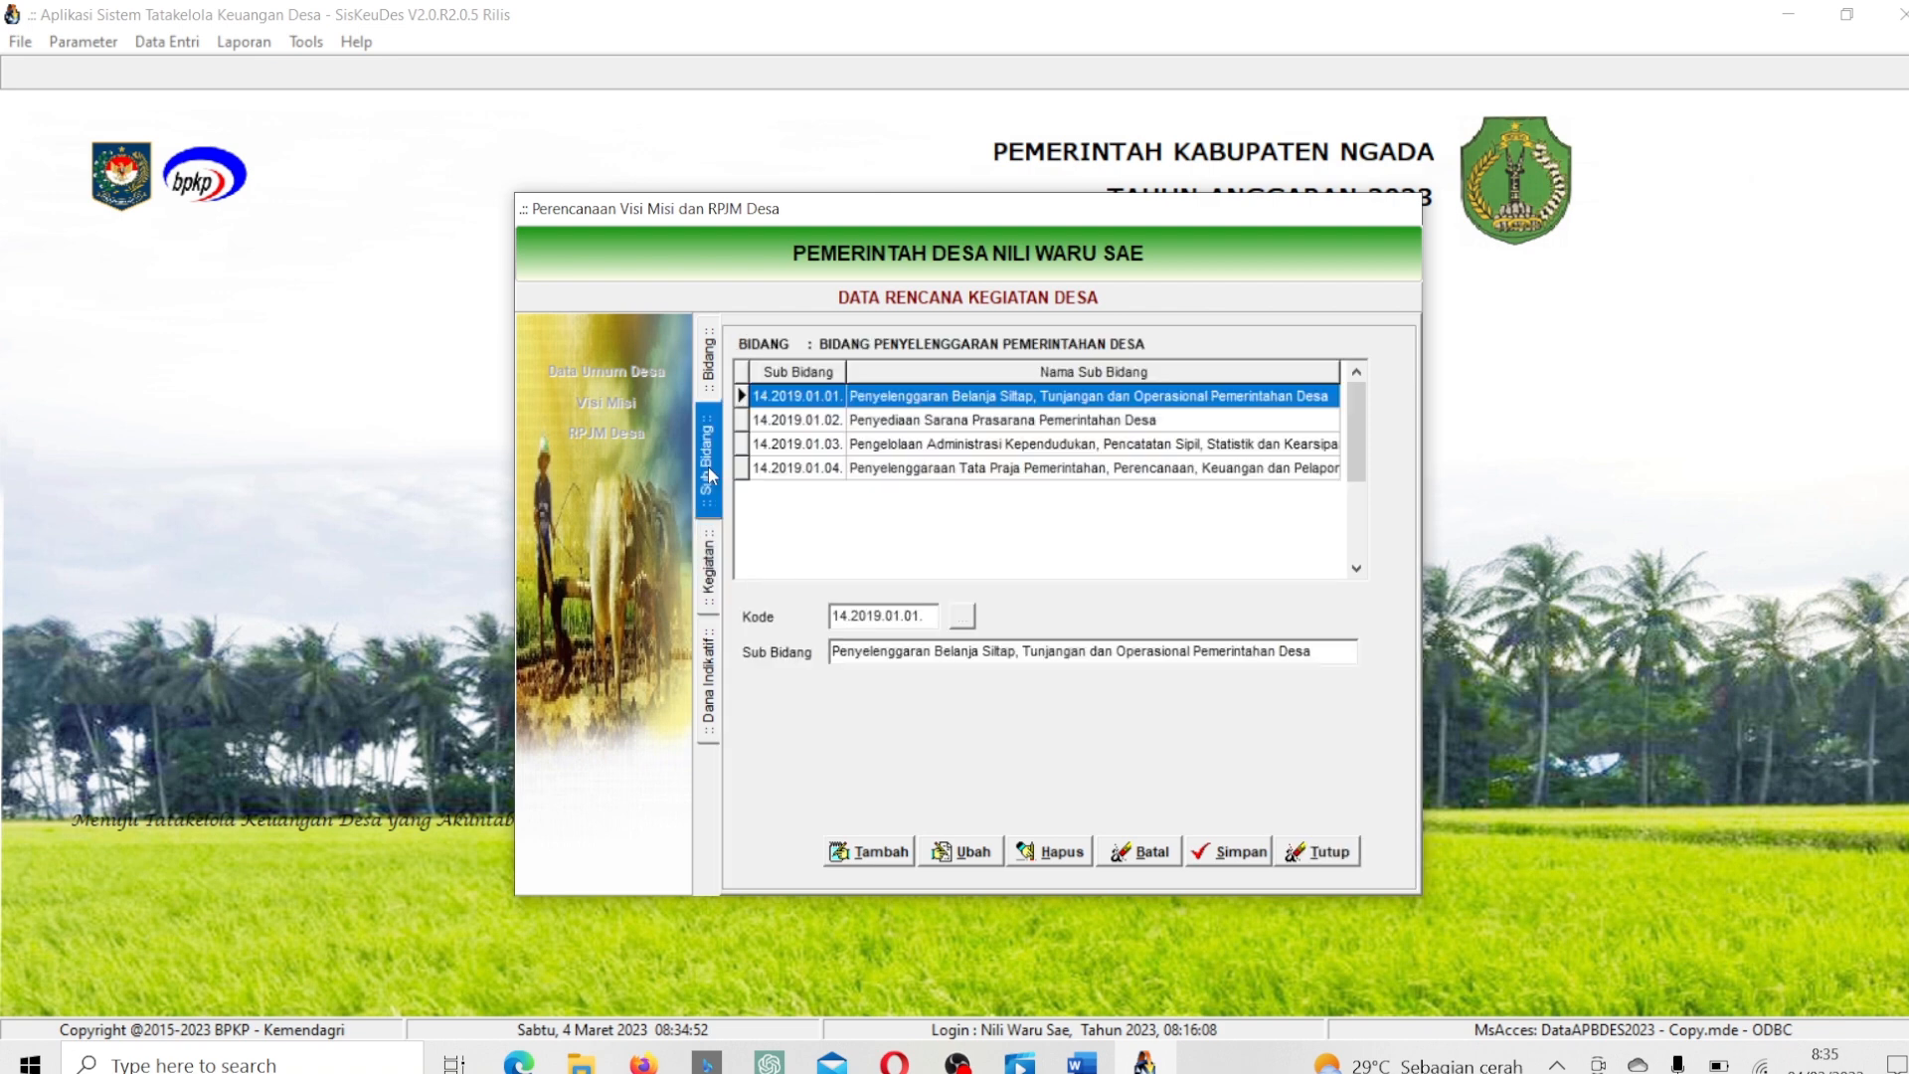
{"action": "left_click", "coordinate": [709, 368]}
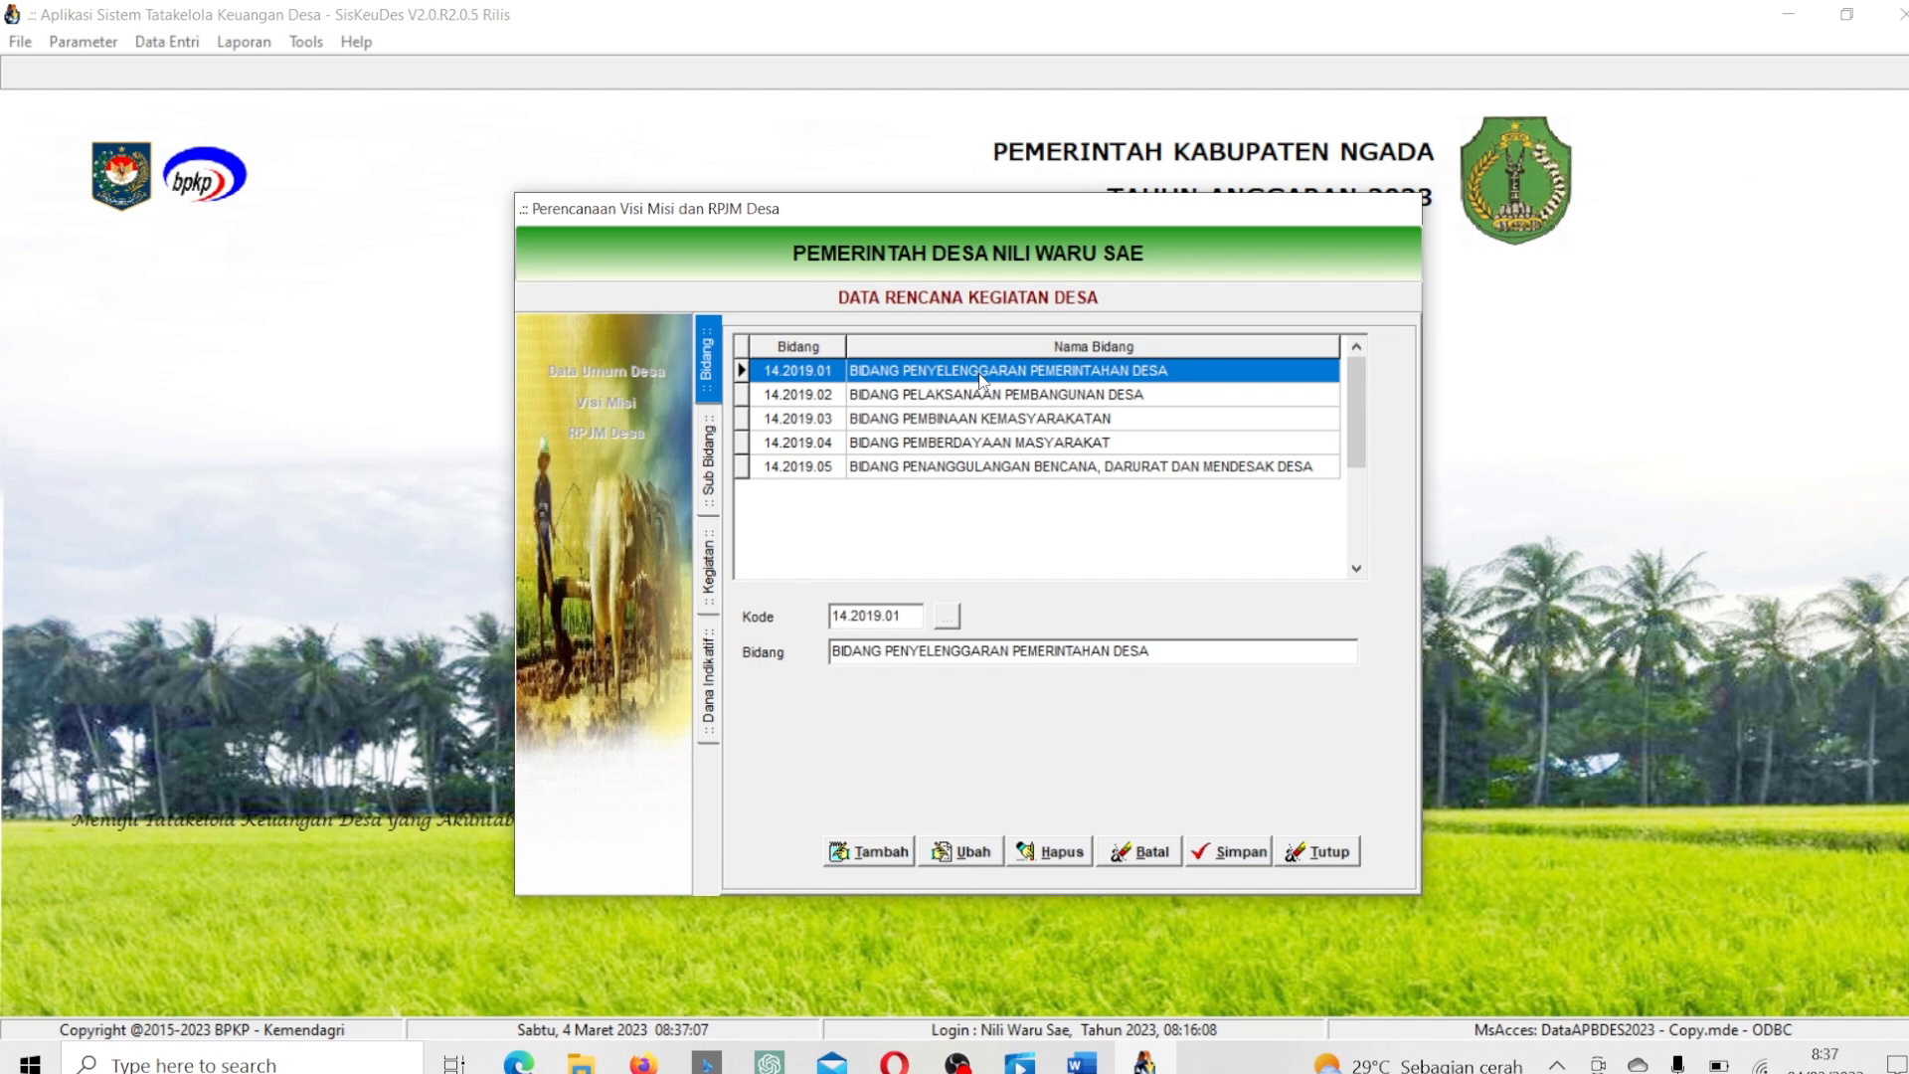
Reopen the activities of sub bidang 14.2019.01.01 and review the Perangkat Desa, Operasional Pemerintah Desa and Tunjangan BPD records.
{"action": "double_click", "coordinate": [980, 381]}
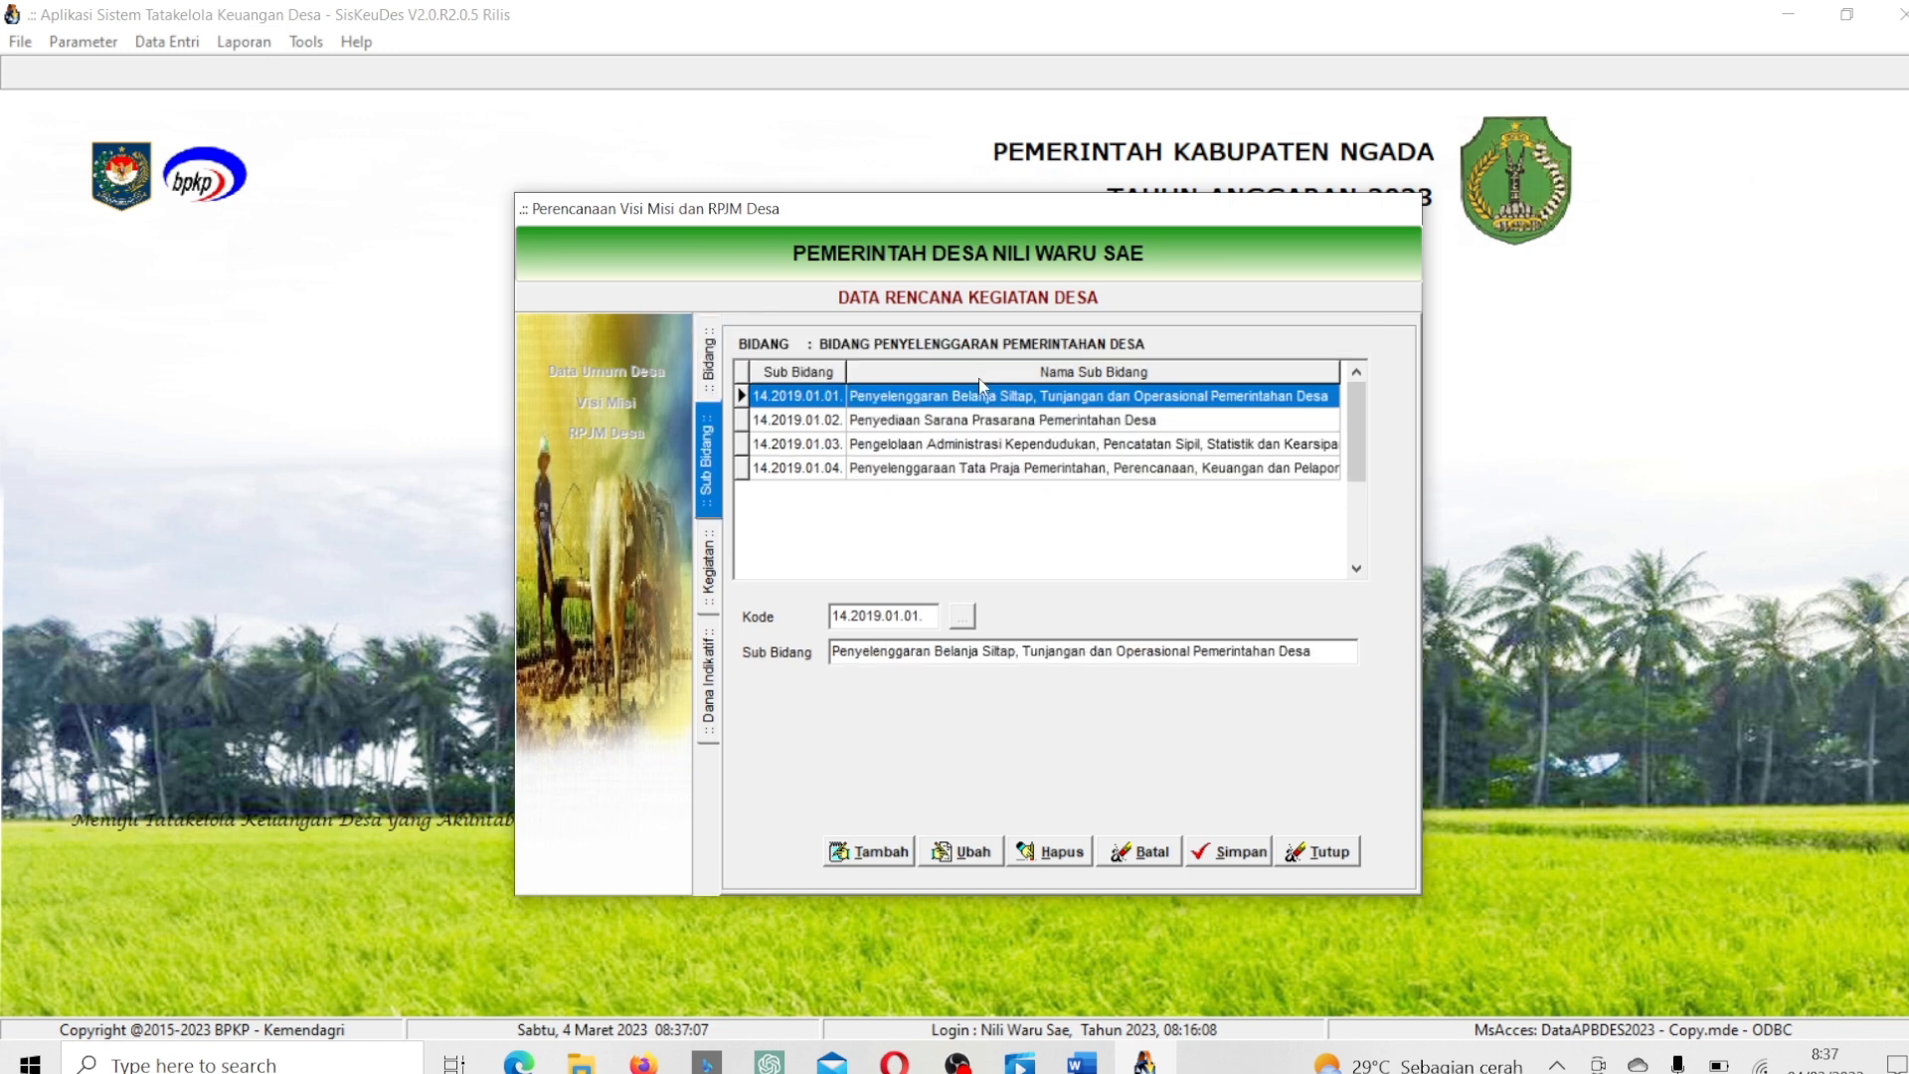
{"action": "double_click", "coordinate": [983, 395]}
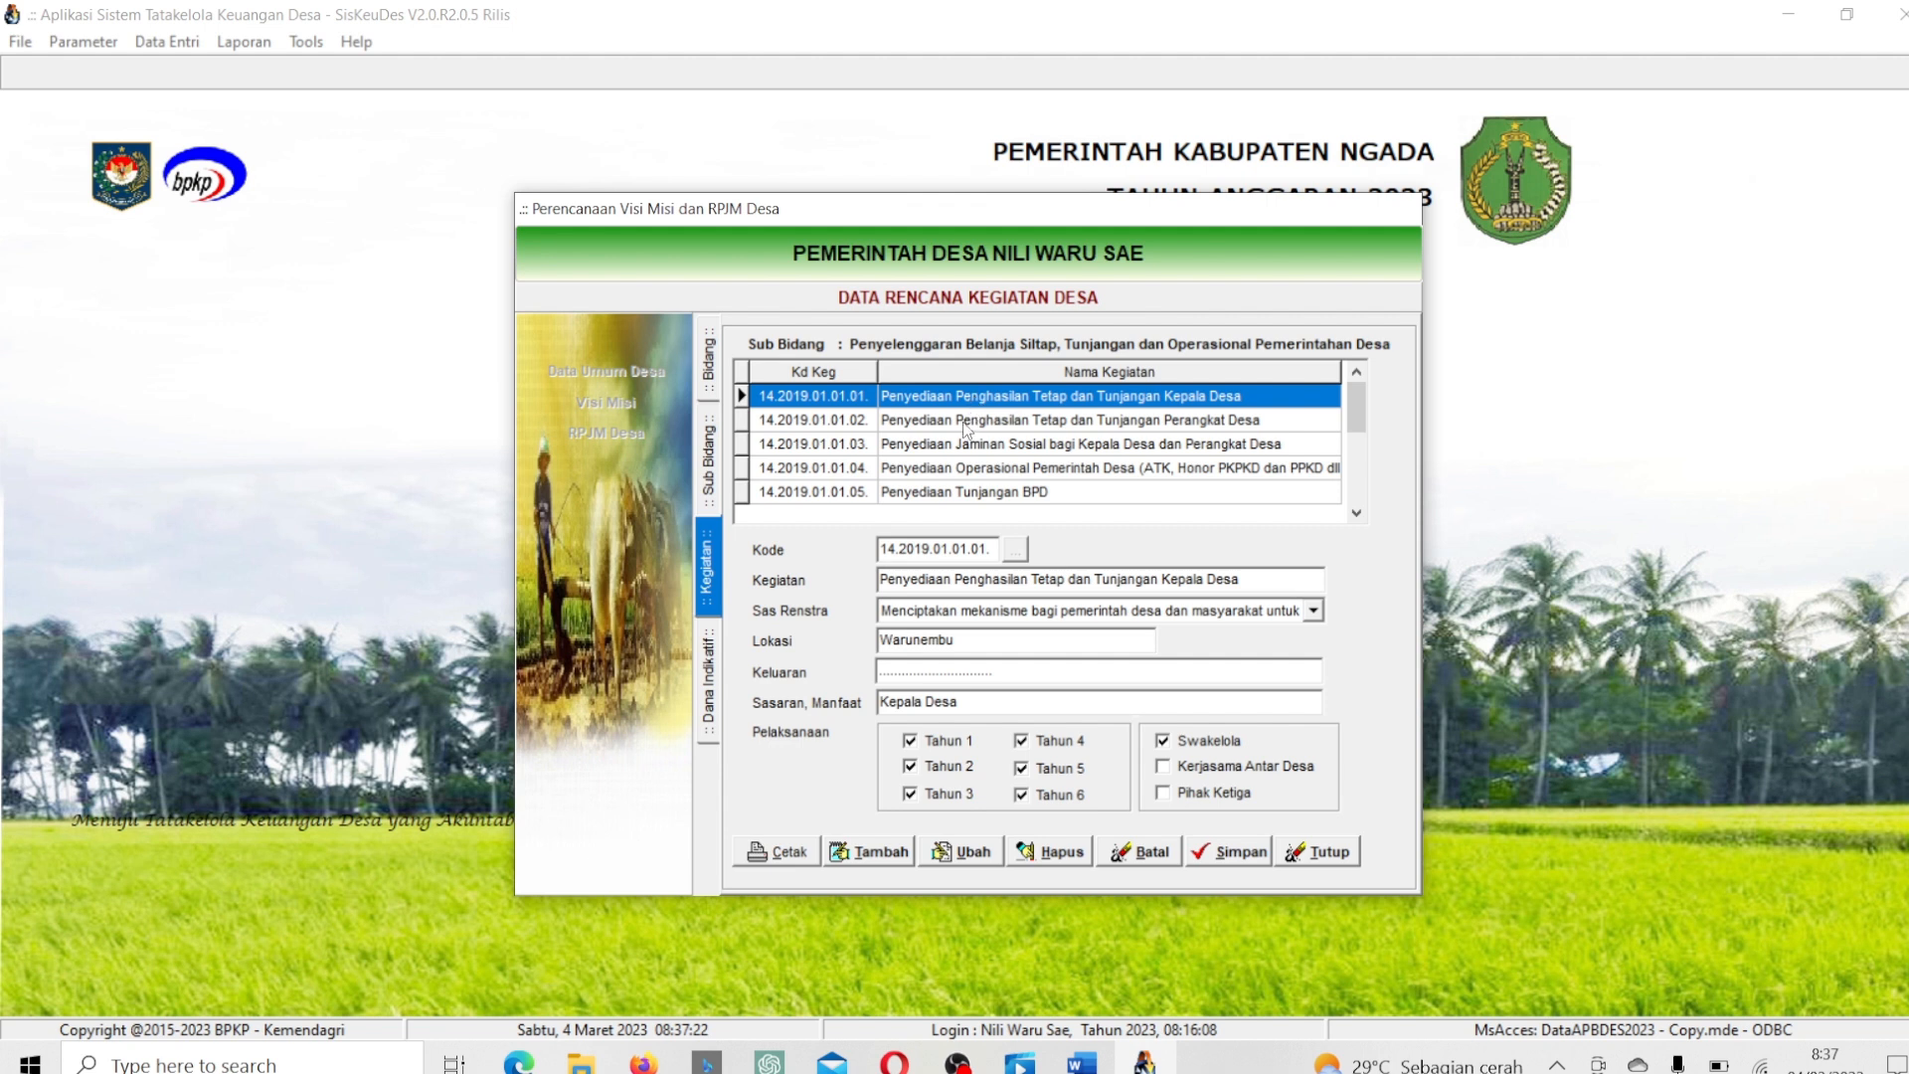
{"action": "left_click", "coordinate": [964, 423]}
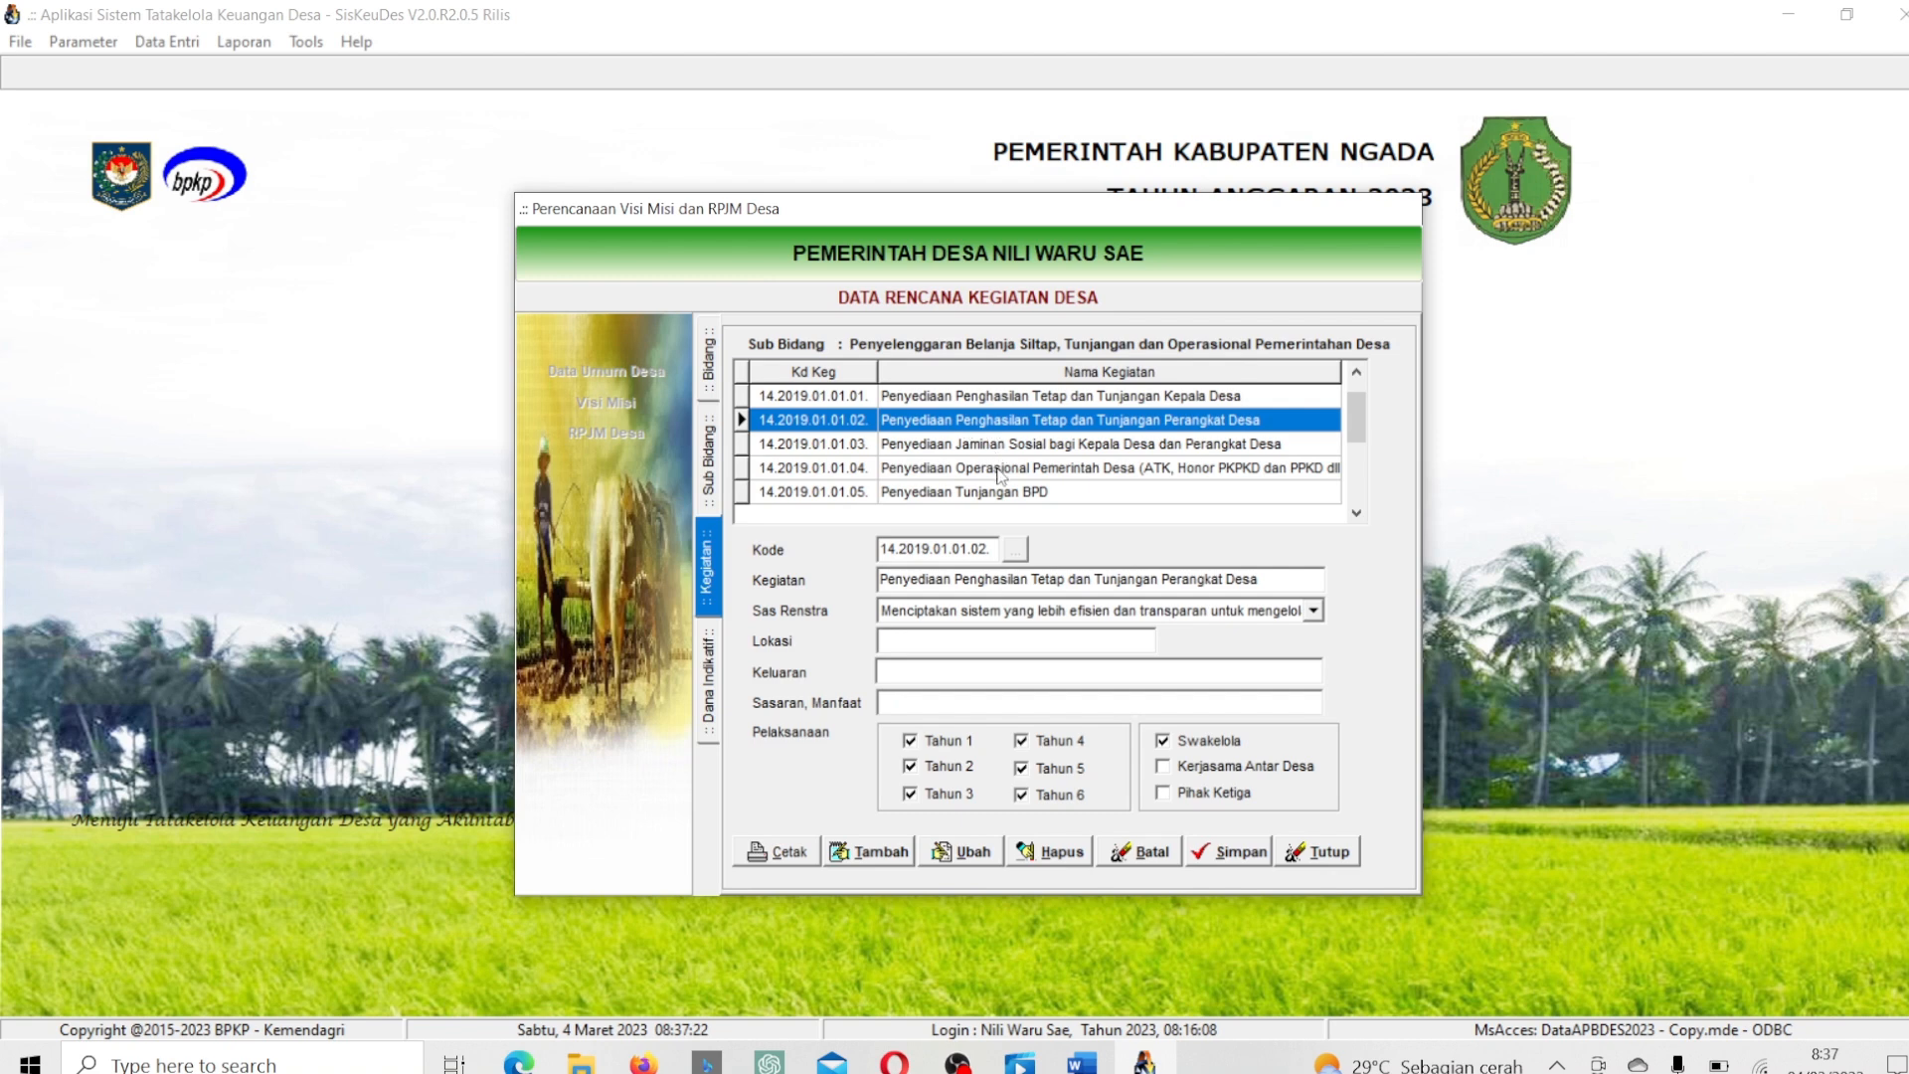
{"action": "left_click", "coordinate": [999, 471]}
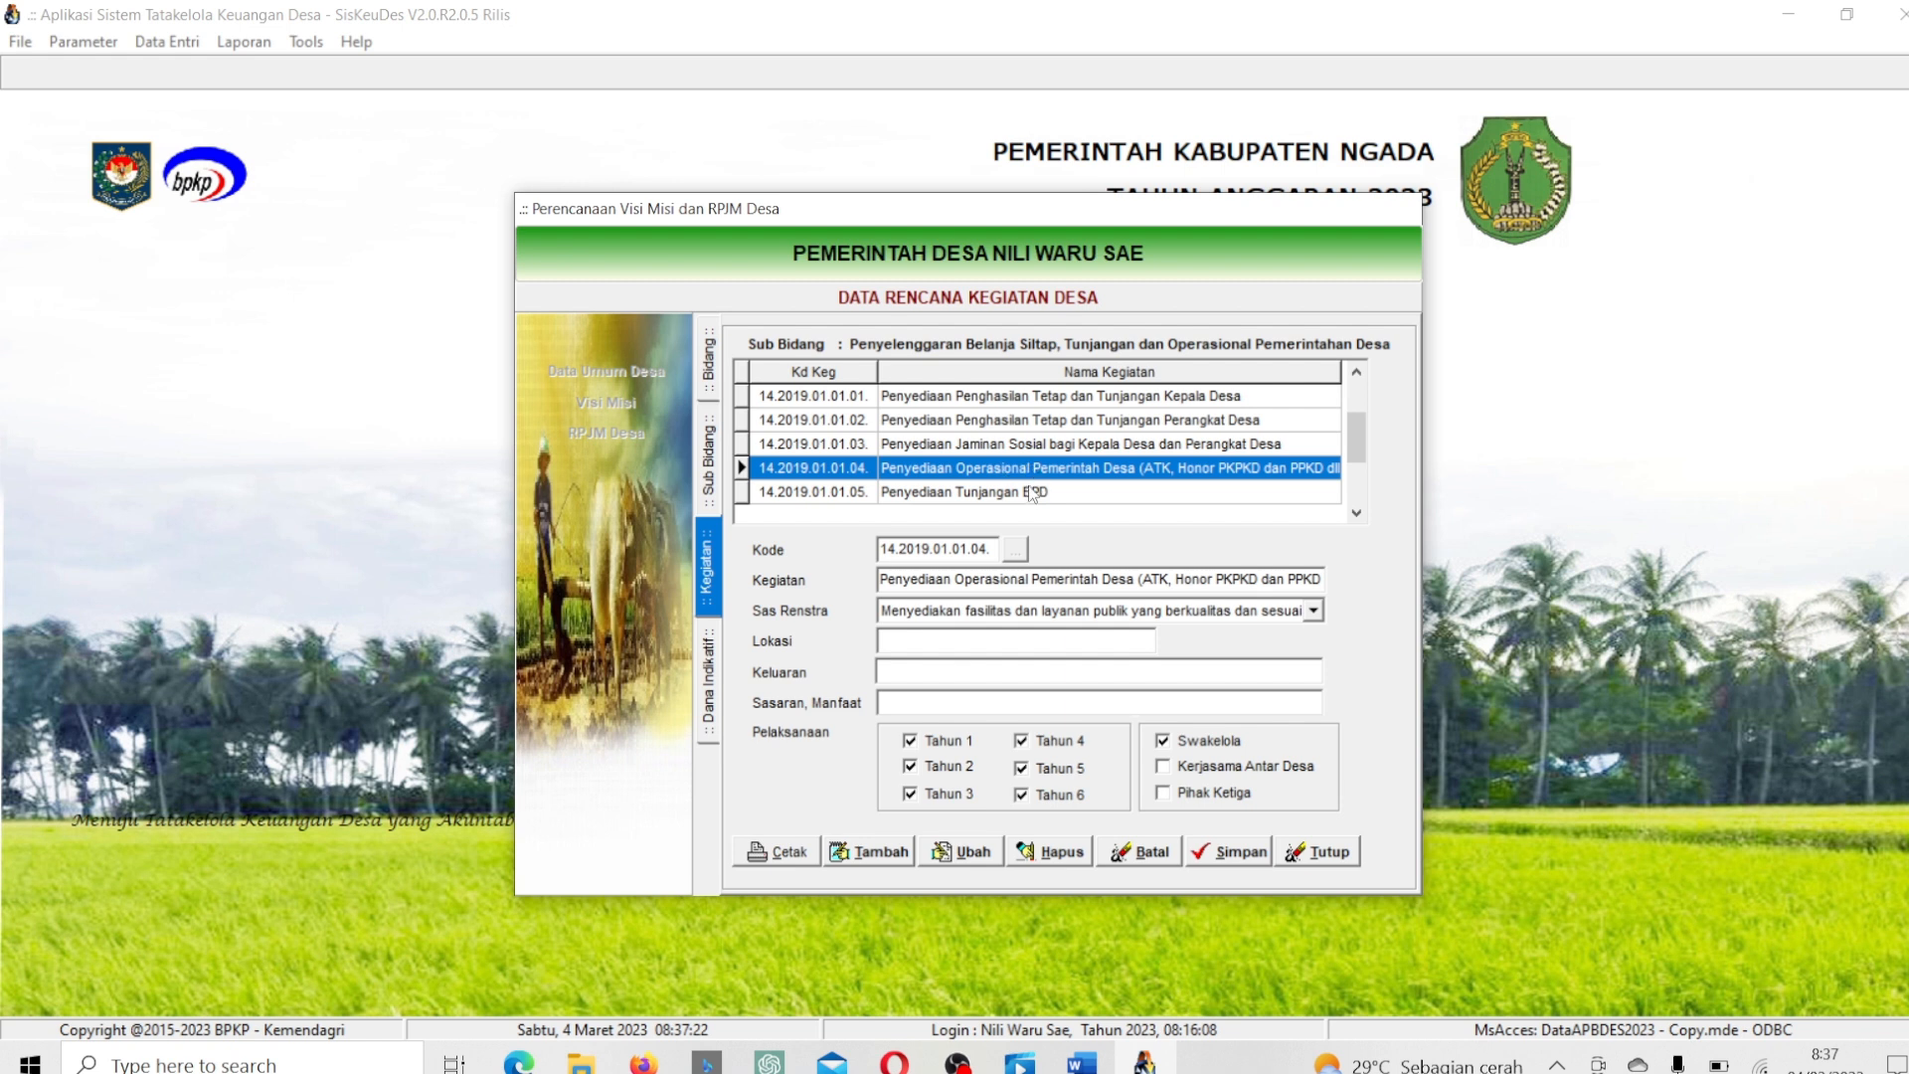
{"action": "left_click", "coordinate": [1031, 494]}
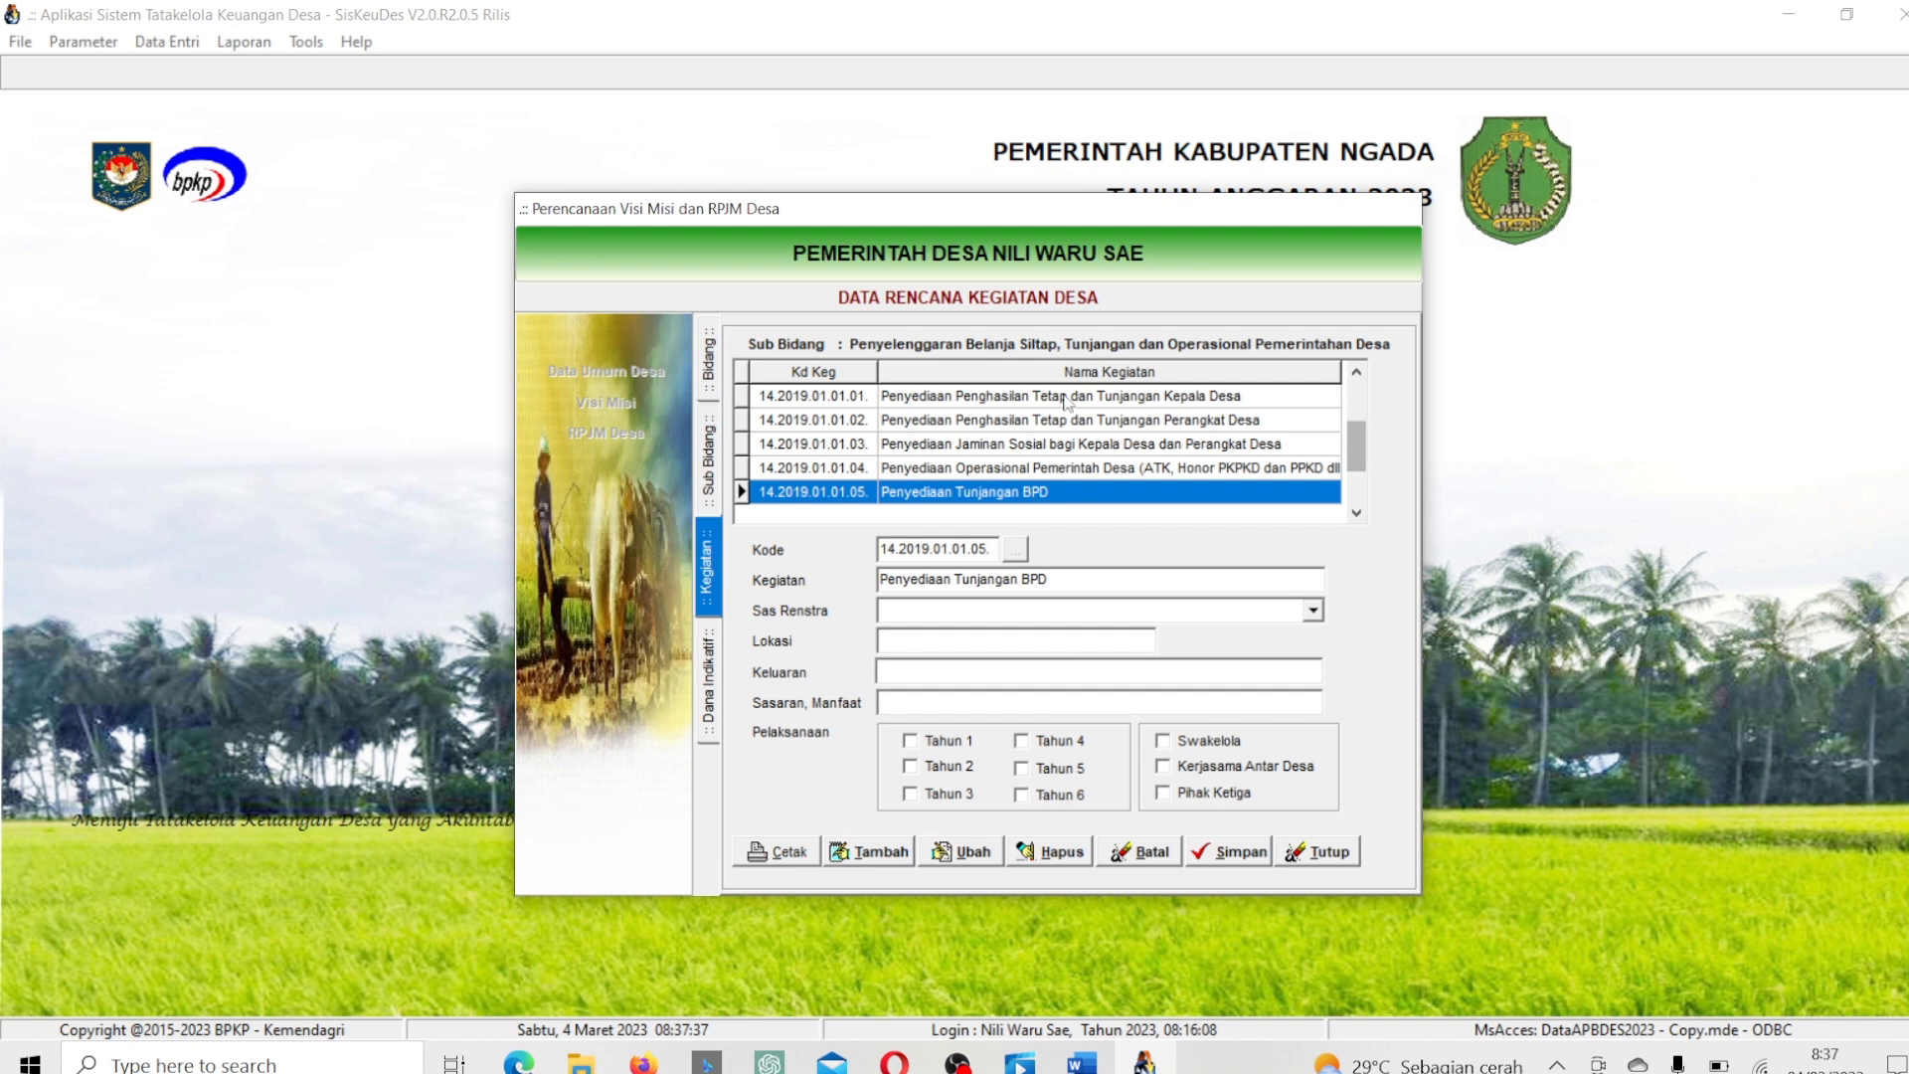
Open the activity Penyediaan Penghasilan Tetap dan Tunjangan Kepala Desa for editing and save it with its existing entries.
{"action": "left_click", "coordinate": [1031, 399]}
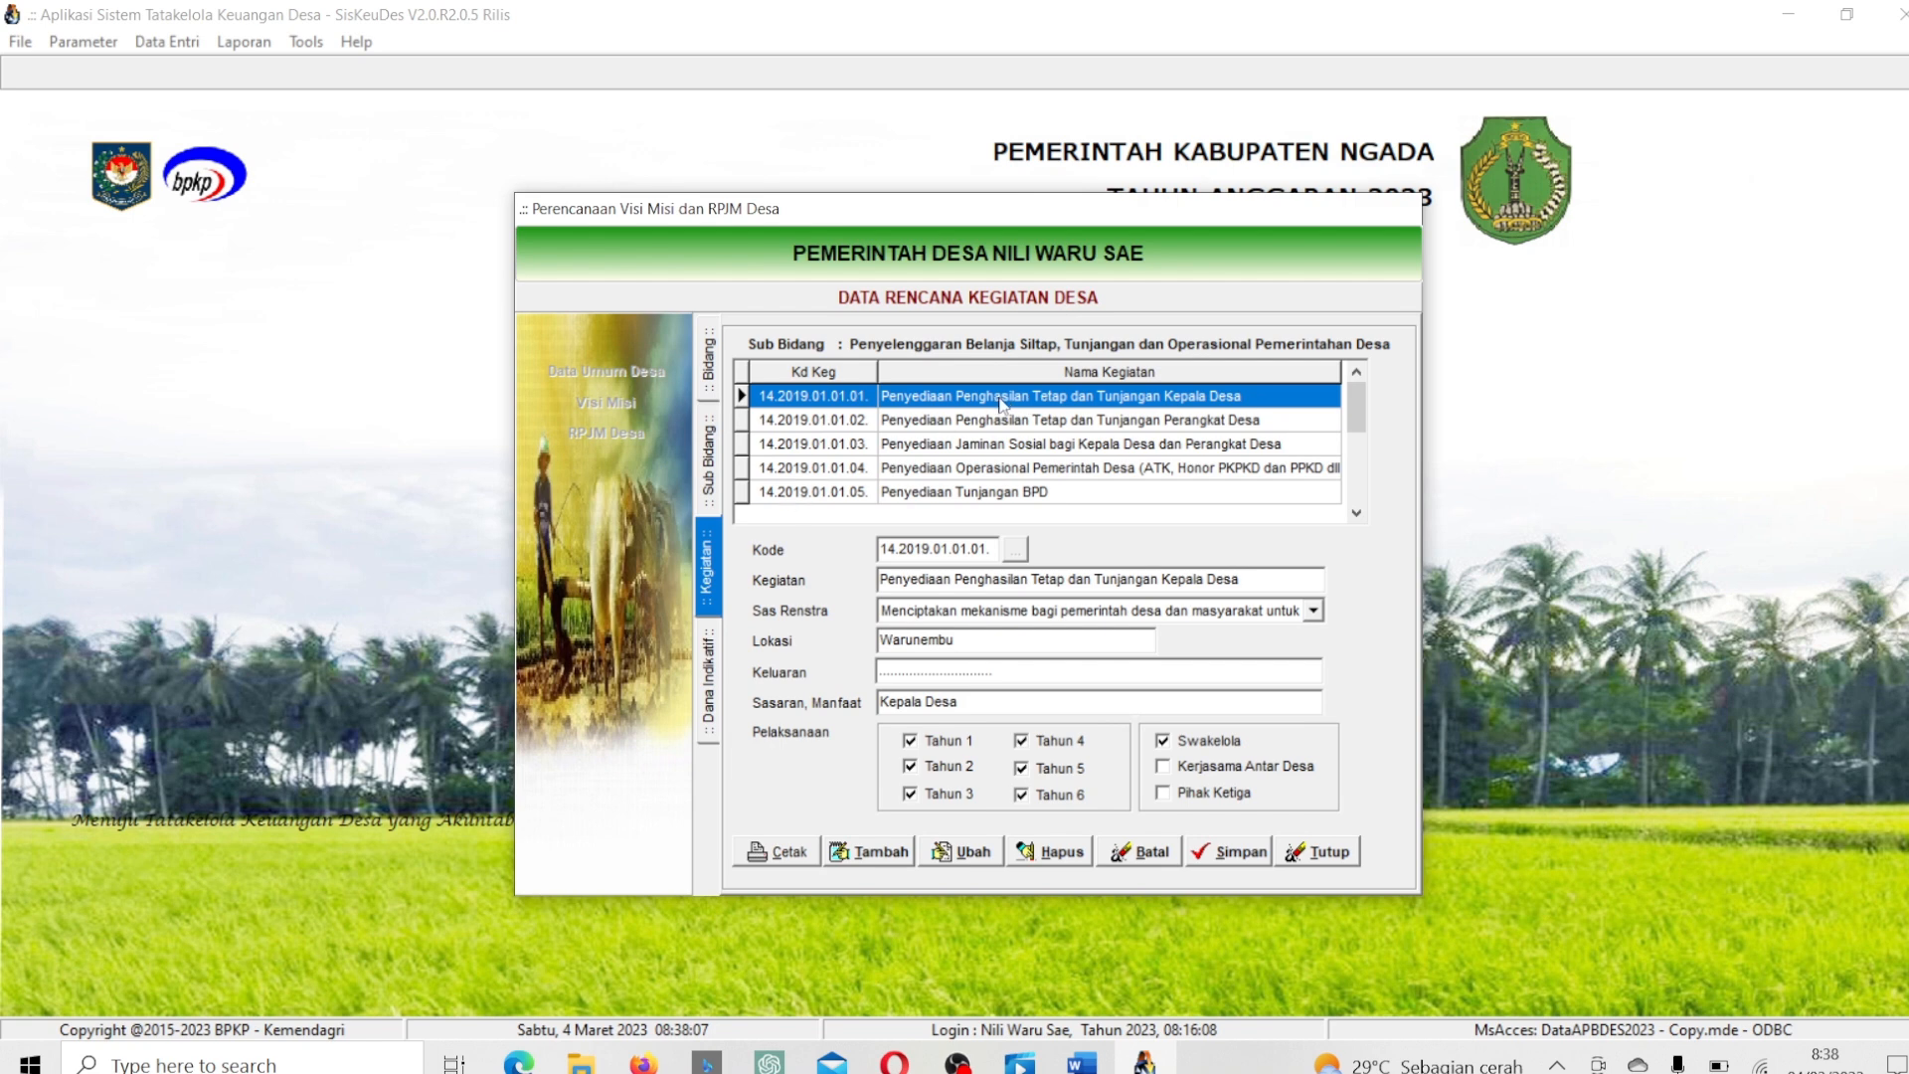
{"action": "left_click", "coordinate": [962, 853]}
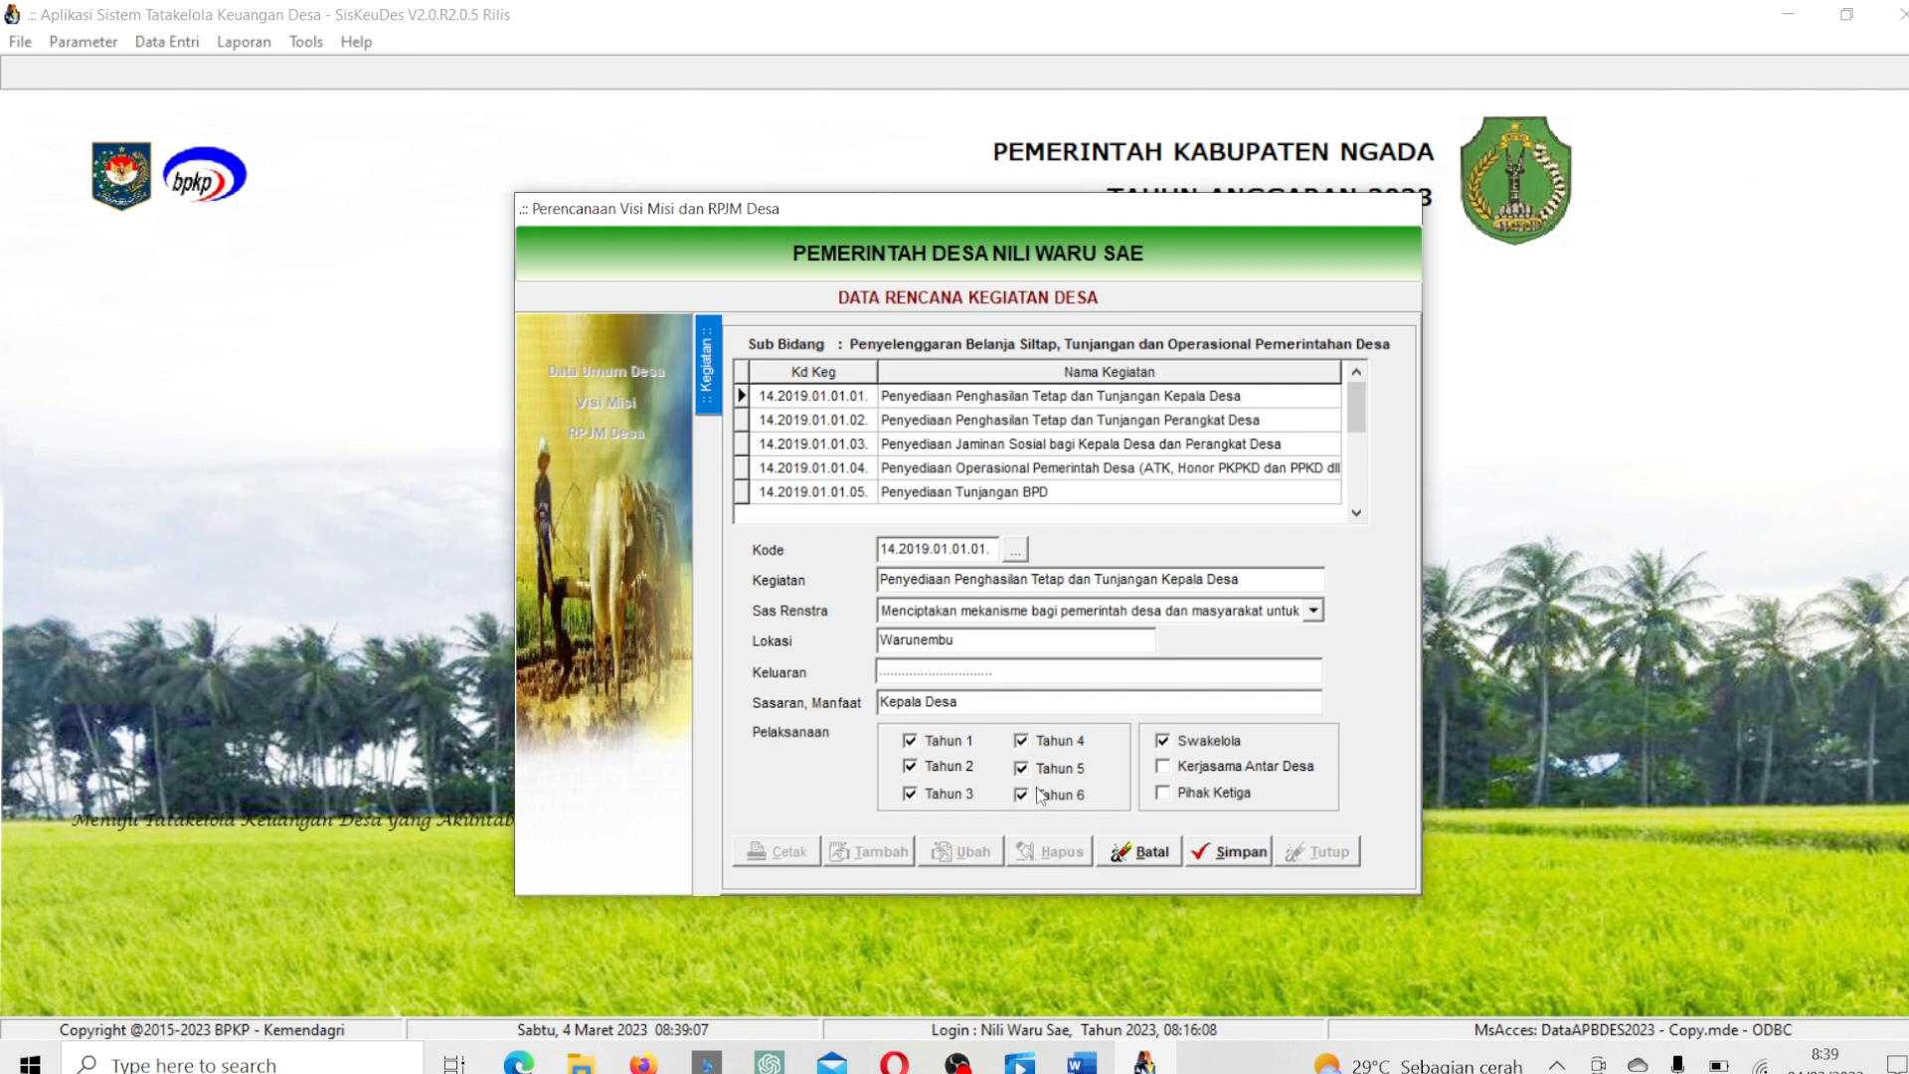
{"action": "left_click", "coordinate": [1242, 854]}
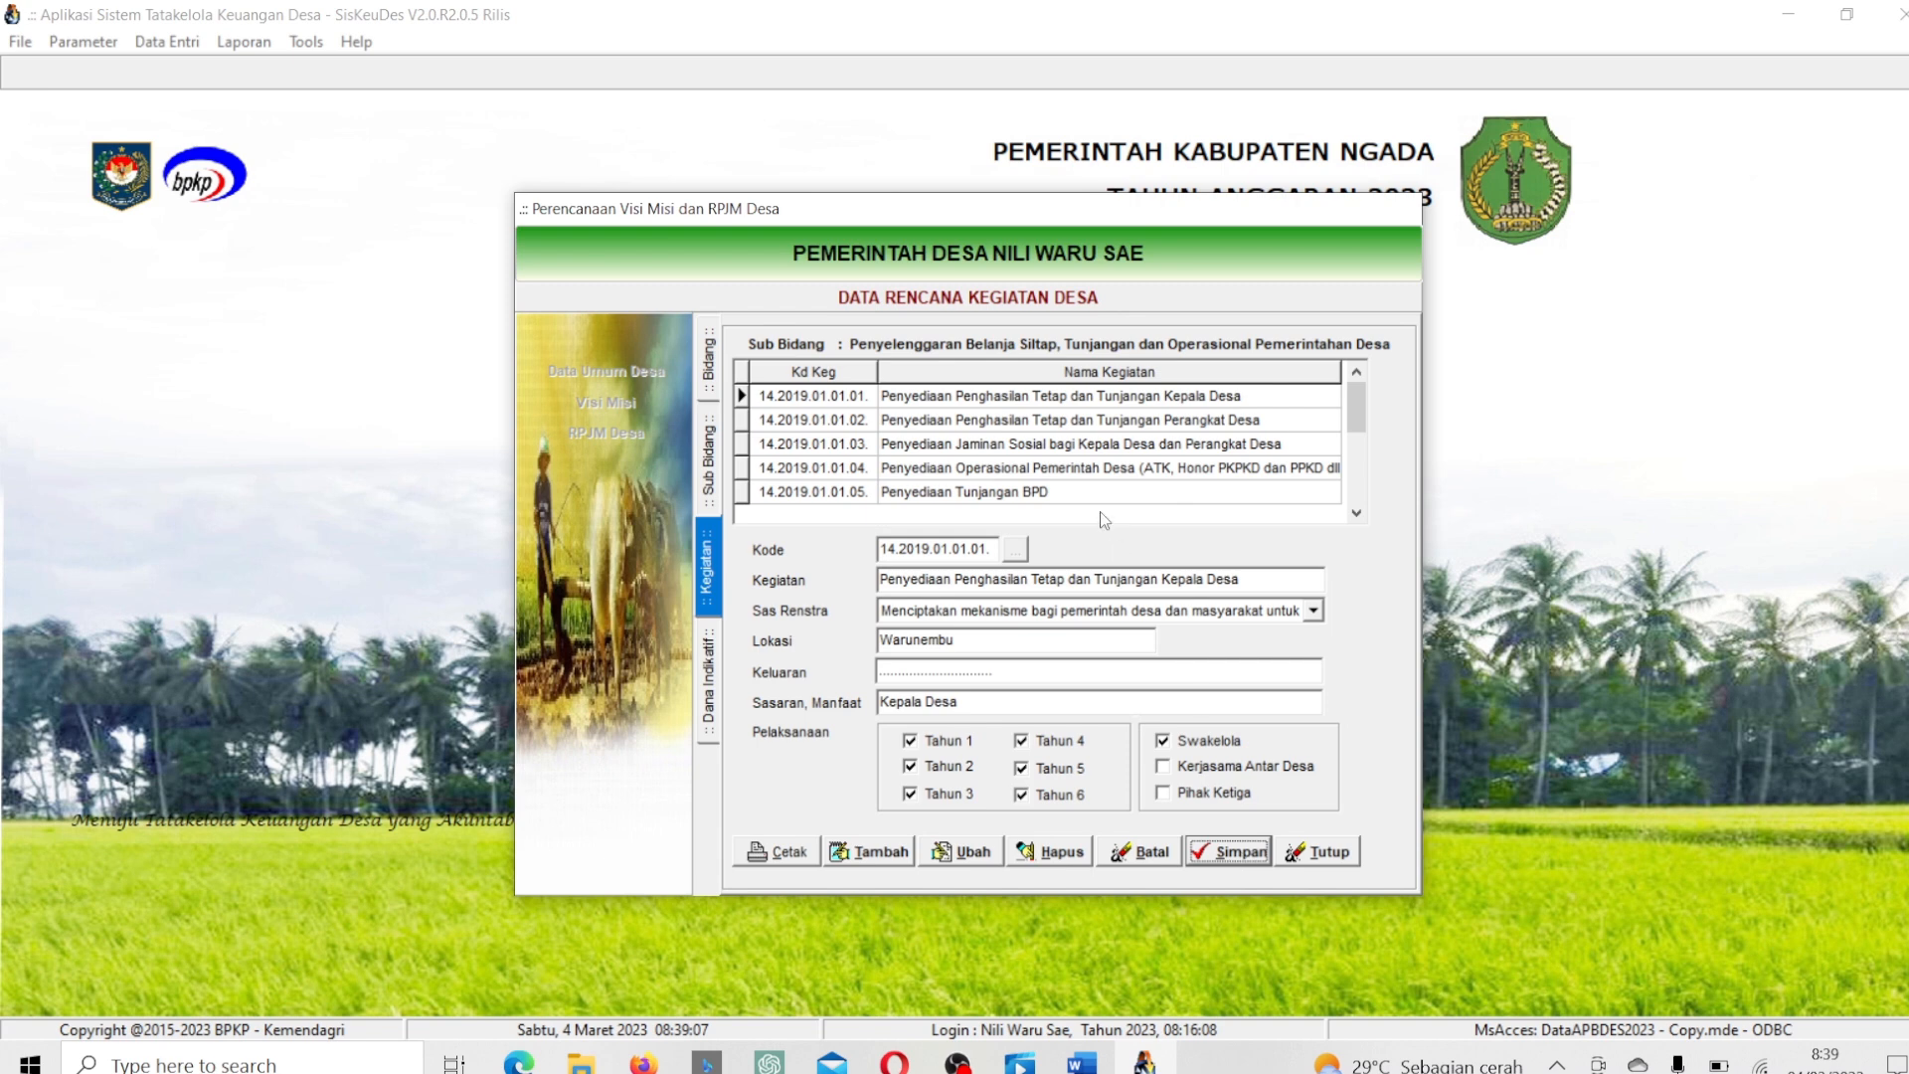
View the activity Penyediaan Penghasilan Tetap dan Tunjangan Perangkat Desa, and go back through its sub bidang to the Bidang list.
{"action": "left_click", "coordinate": [1011, 422]}
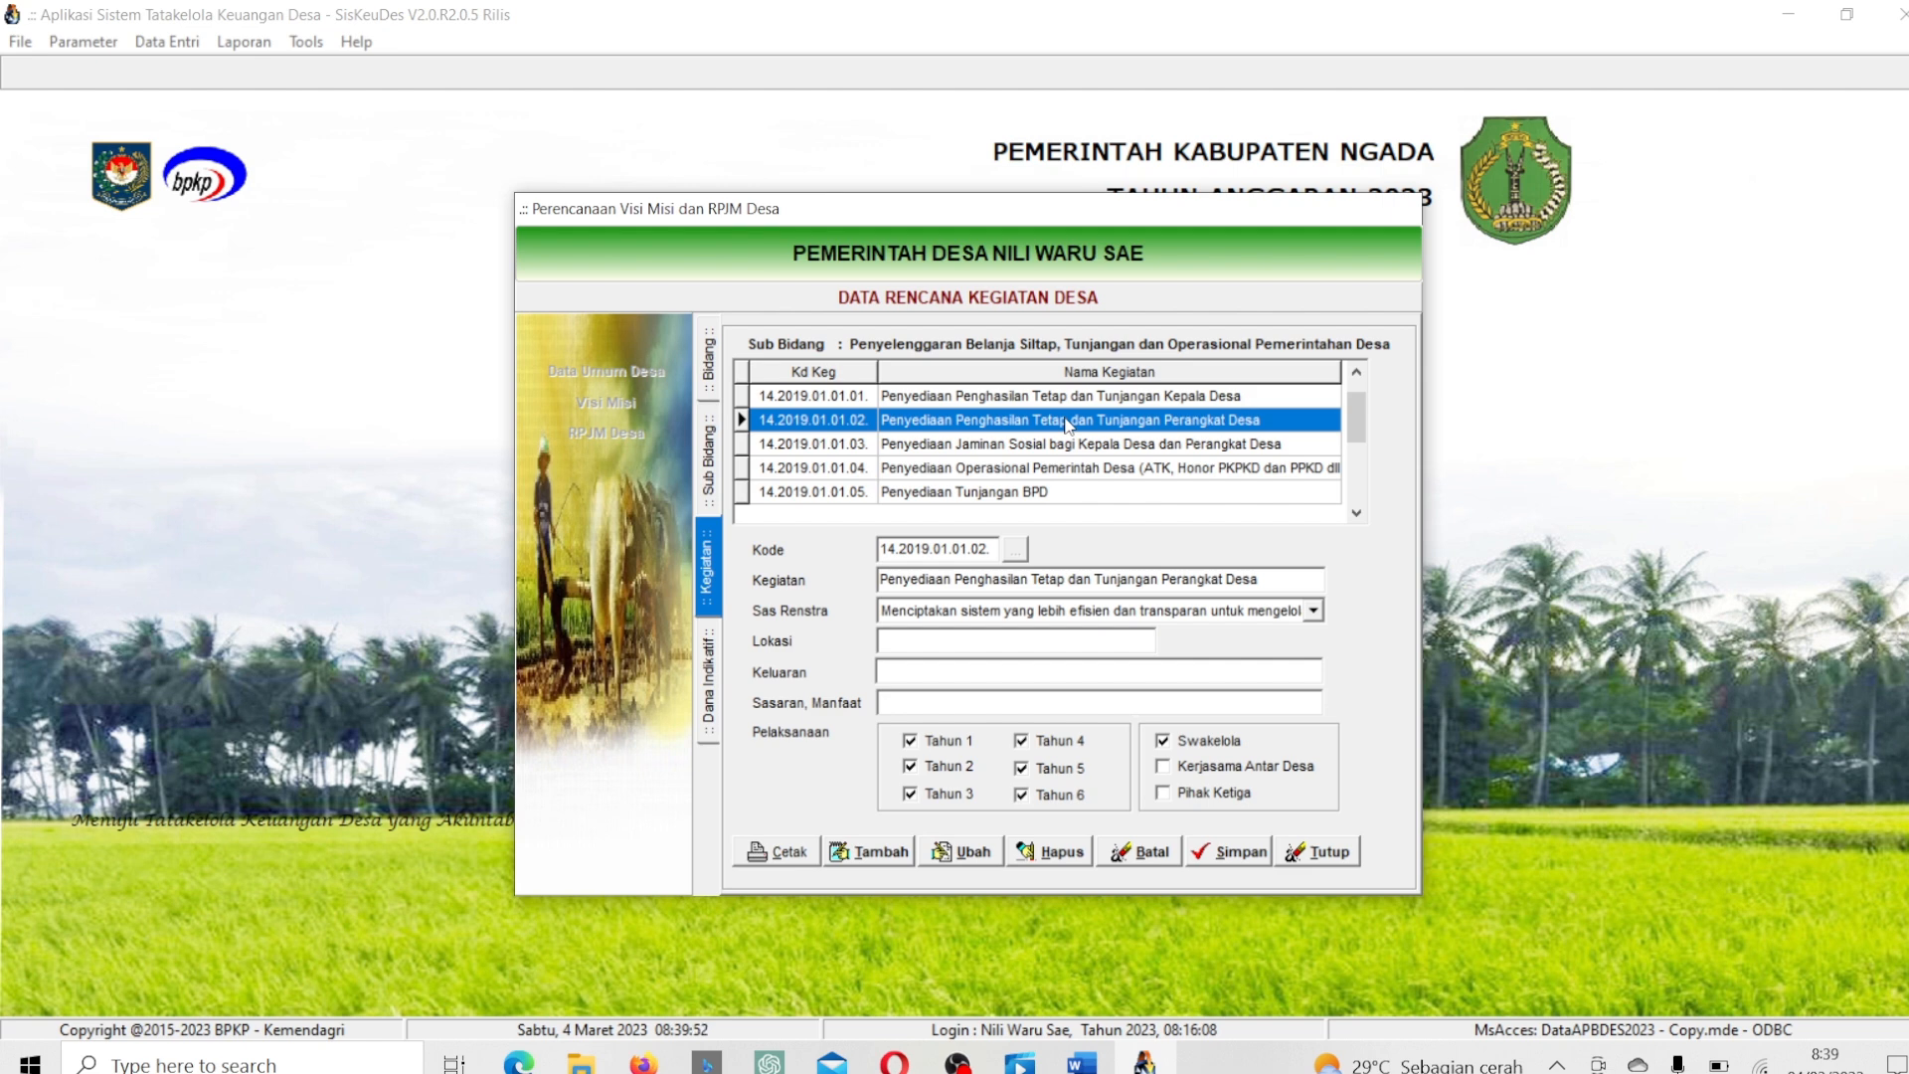
{"action": "left_click", "coordinate": [708, 465]}
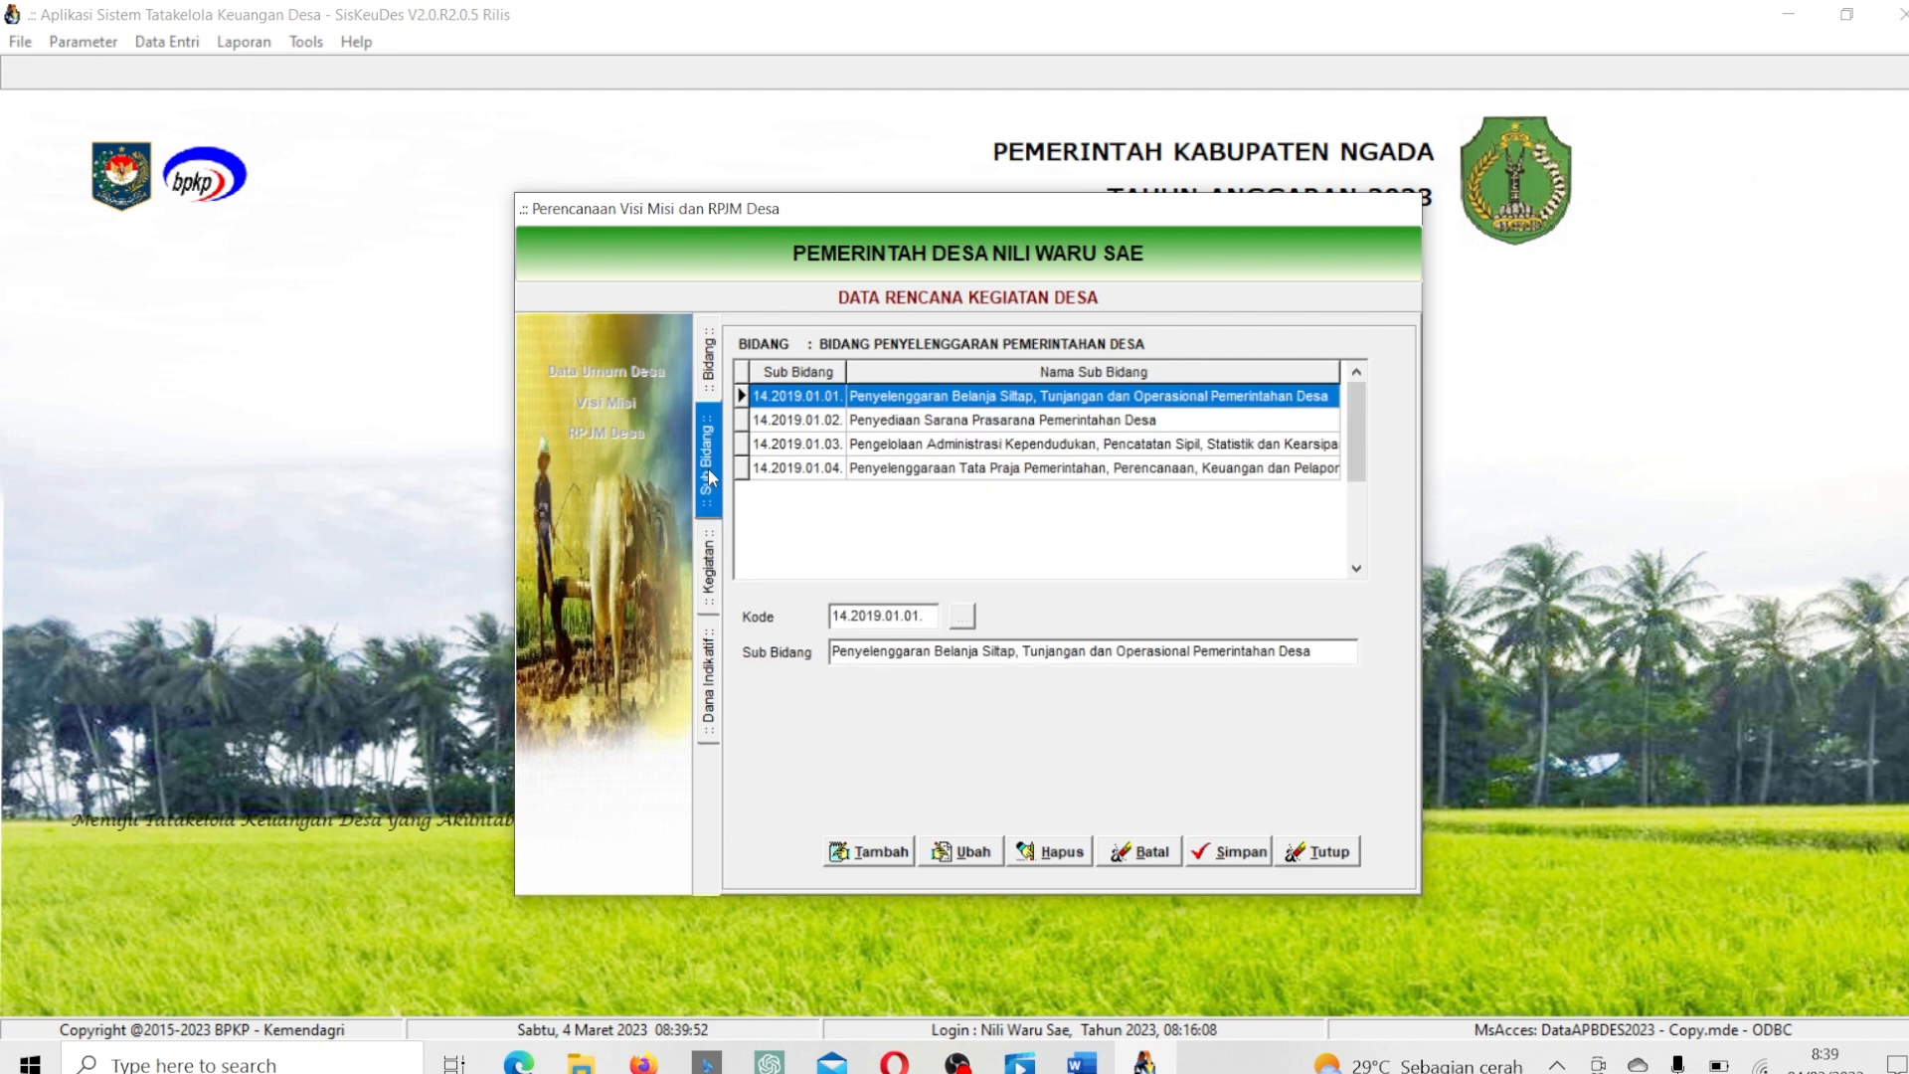
{"action": "left_click", "coordinate": [709, 378]}
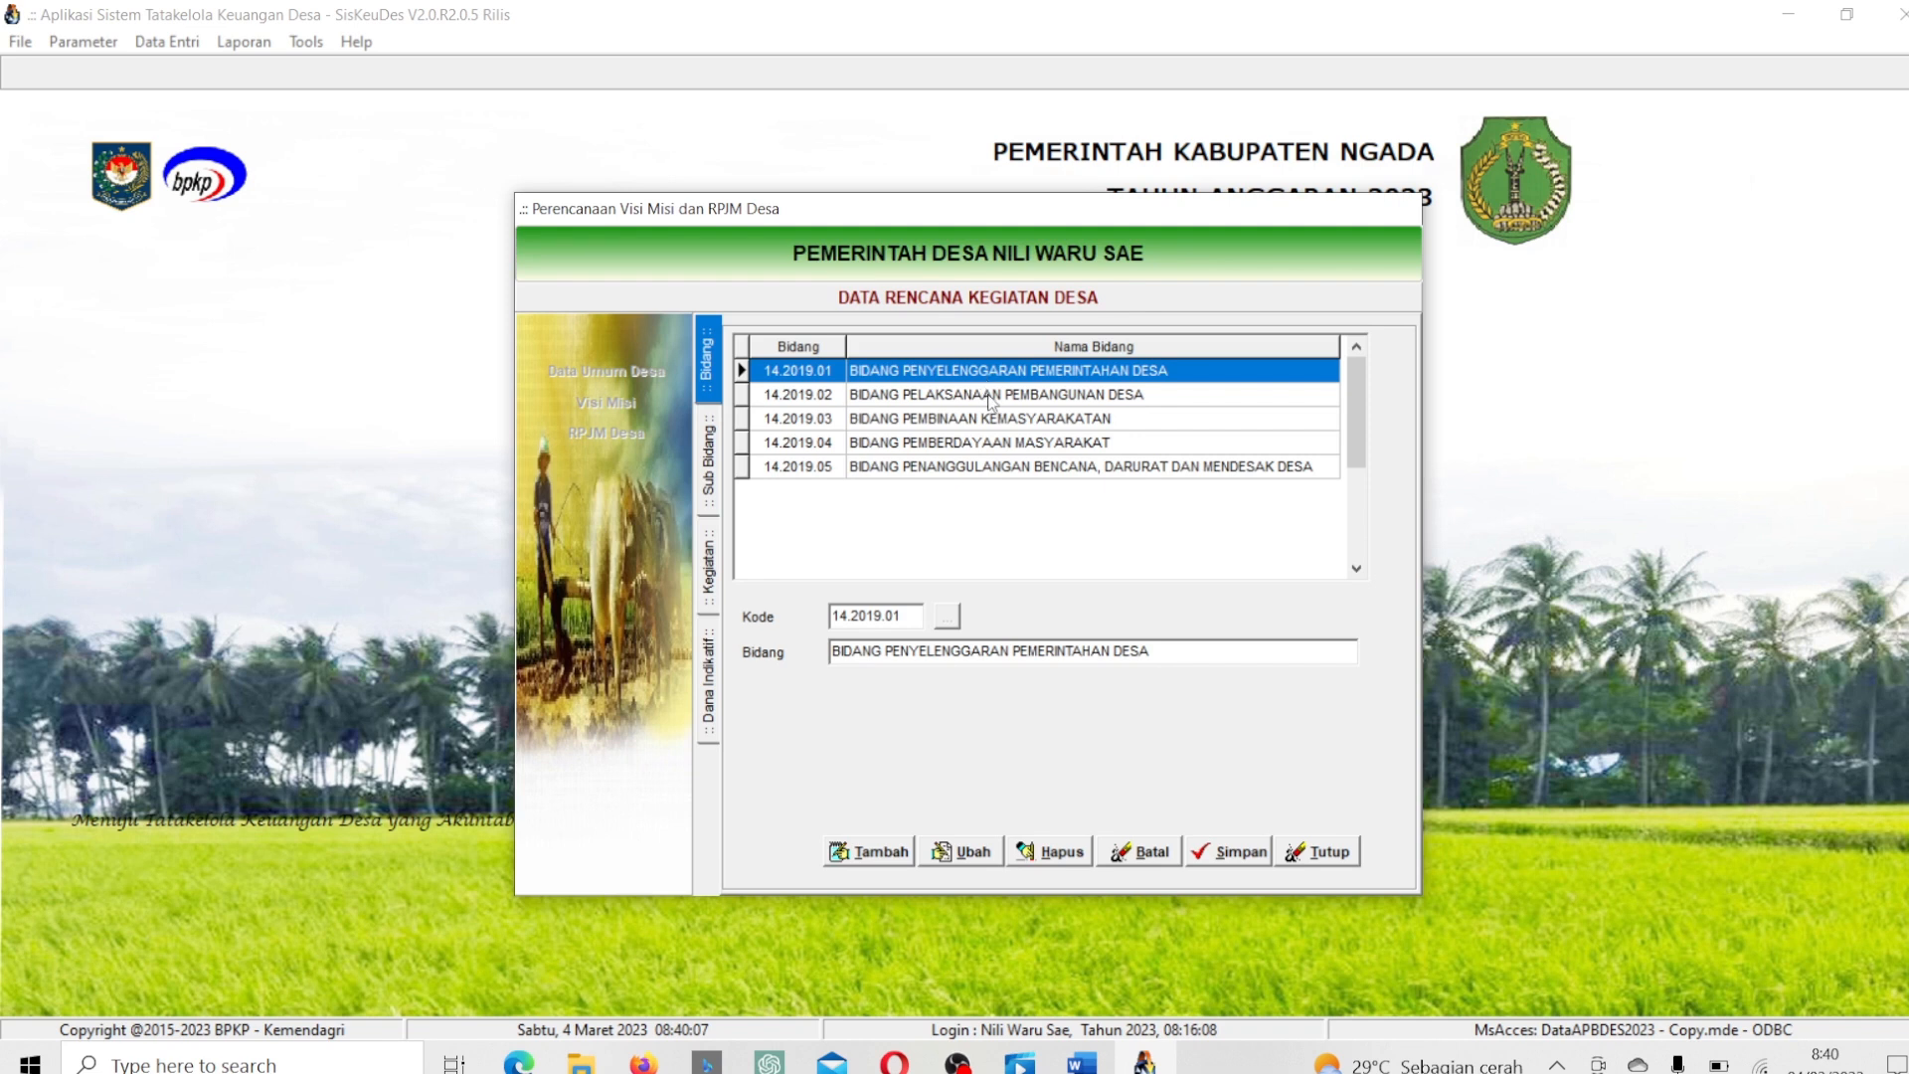
Under Bidang Pelaksanaan Pembangunan Desa, open Sub Bidang Pekerjaan Umum dan Penataan Ruang and display the Pembangunan/Rehabilitas/Peningkatan/Pengerasan Jalan Desa activity.
{"action": "left_click", "coordinate": [1069, 395]}
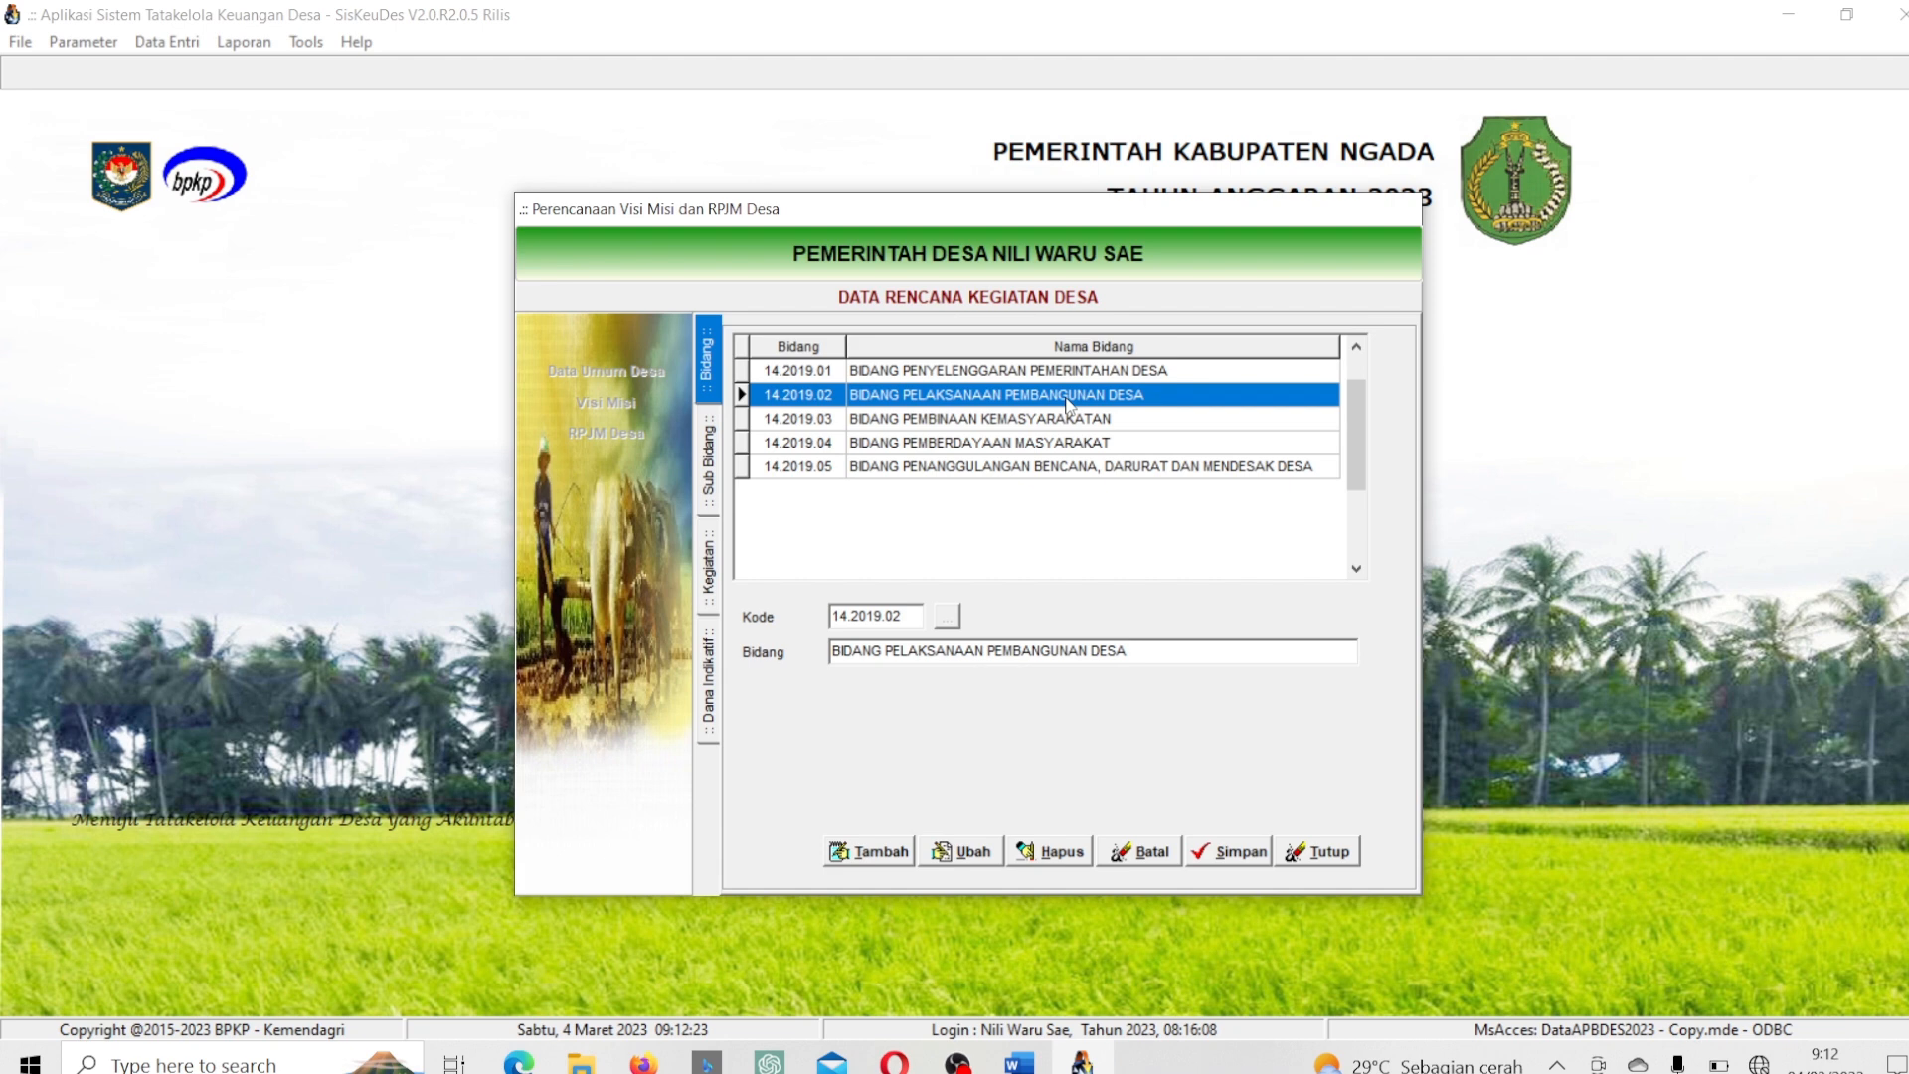
{"action": "double_click", "coordinate": [1066, 398]}
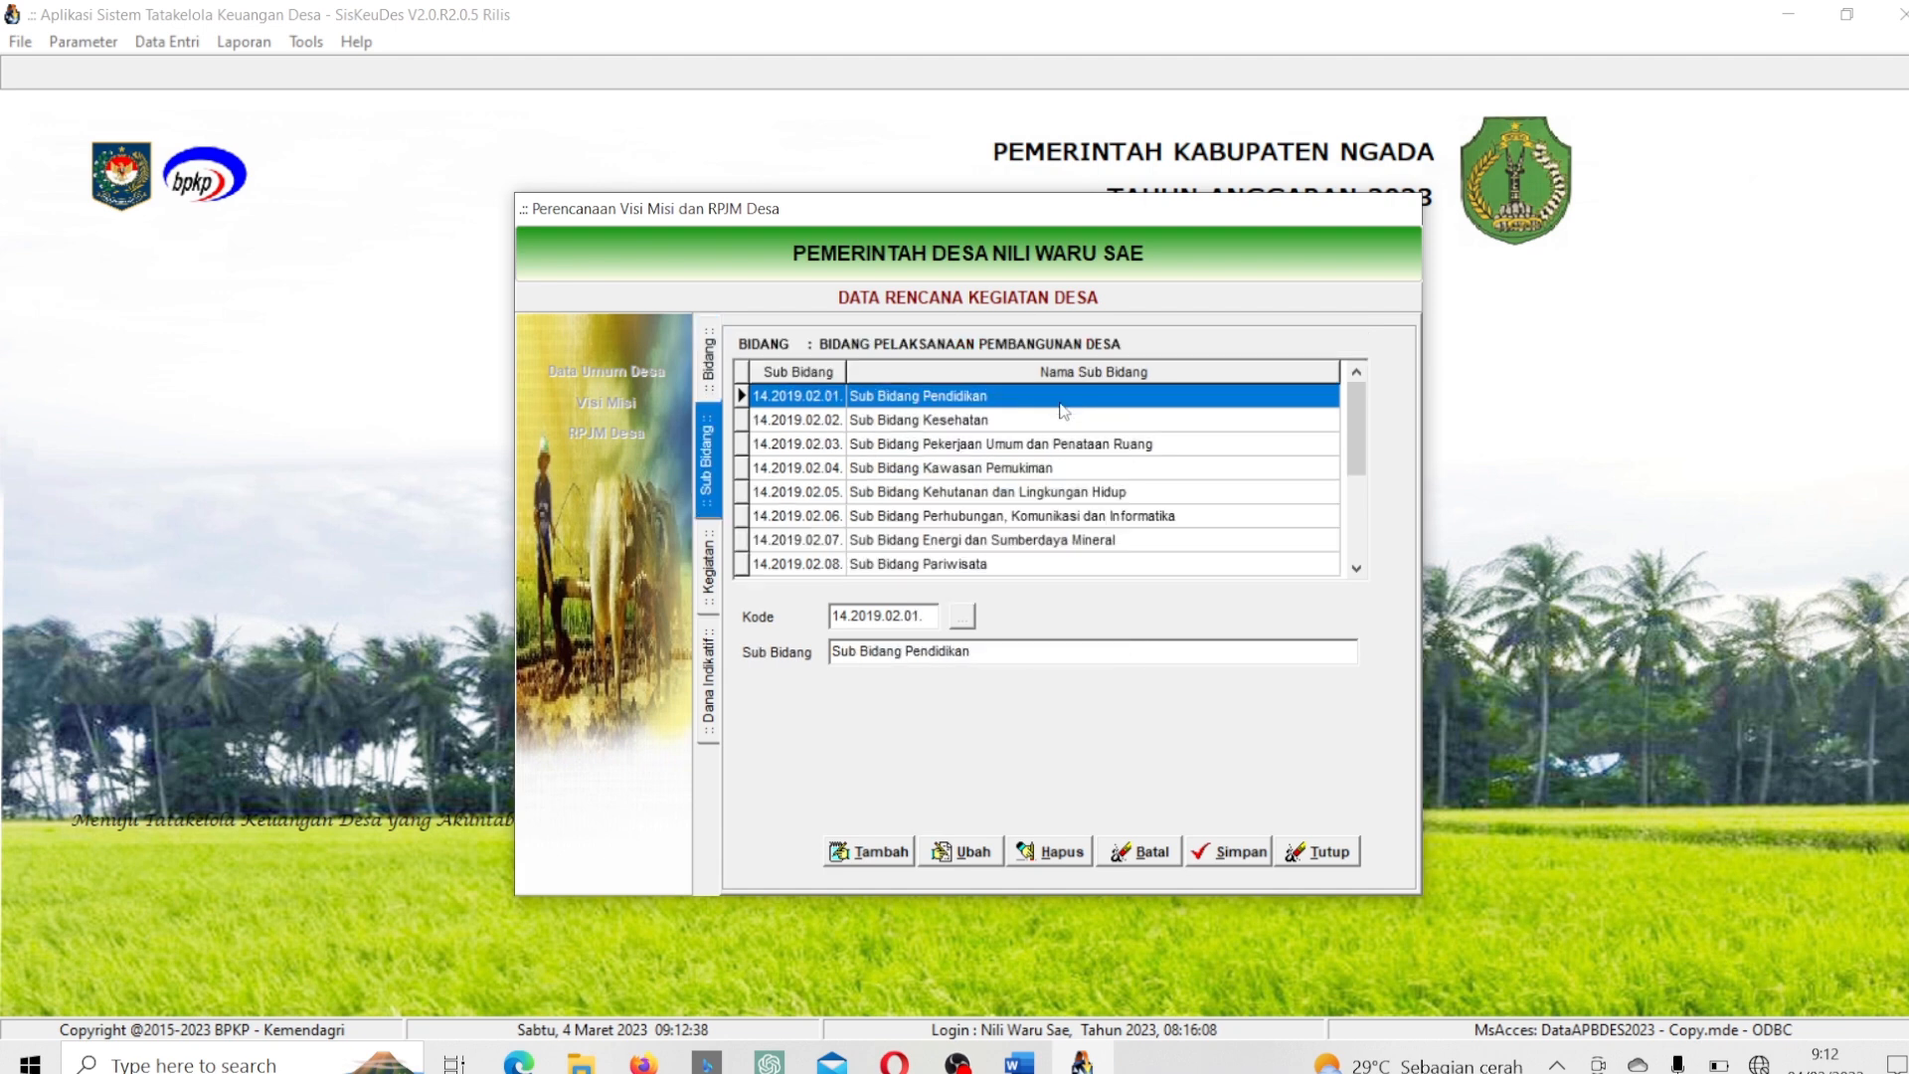
{"action": "double_click", "coordinate": [1018, 446]}
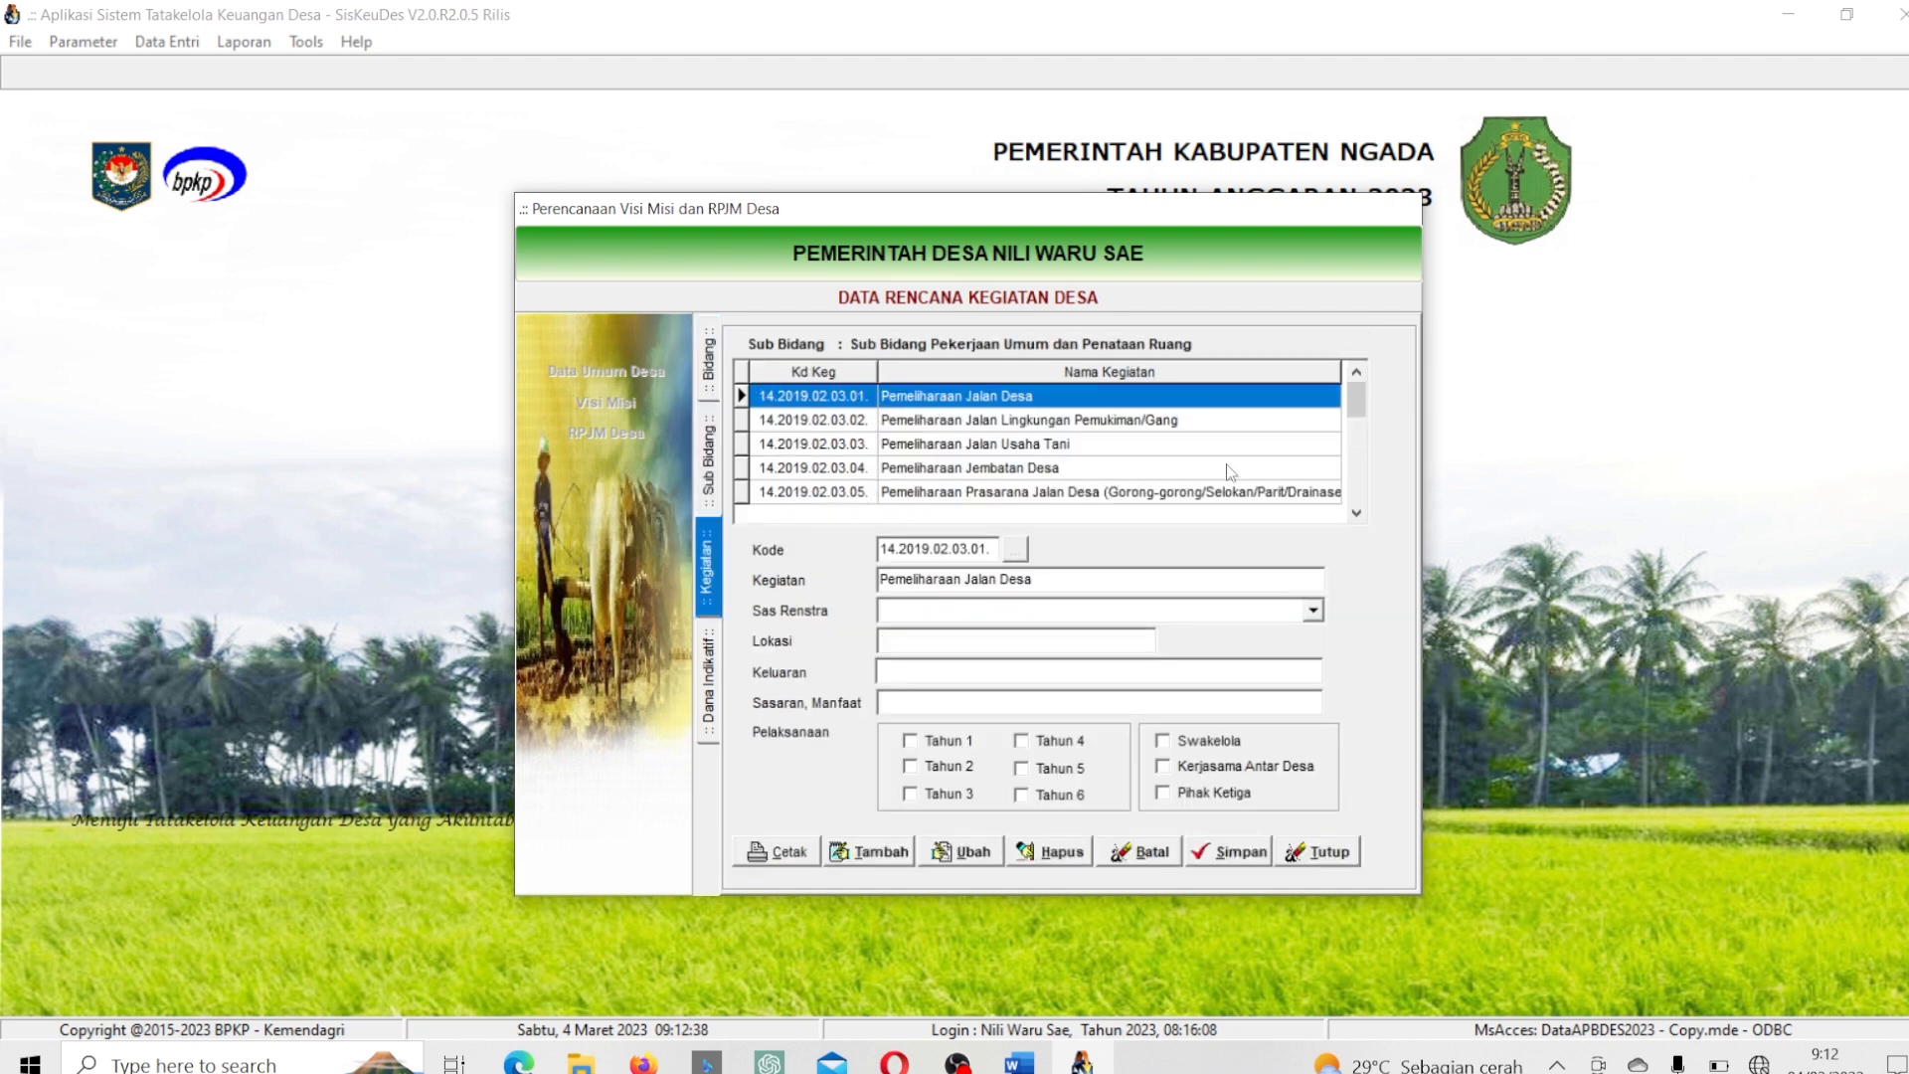
{"action": "left_click", "coordinate": [1356, 513]}
{"action": "left_click", "coordinate": [1356, 513]}
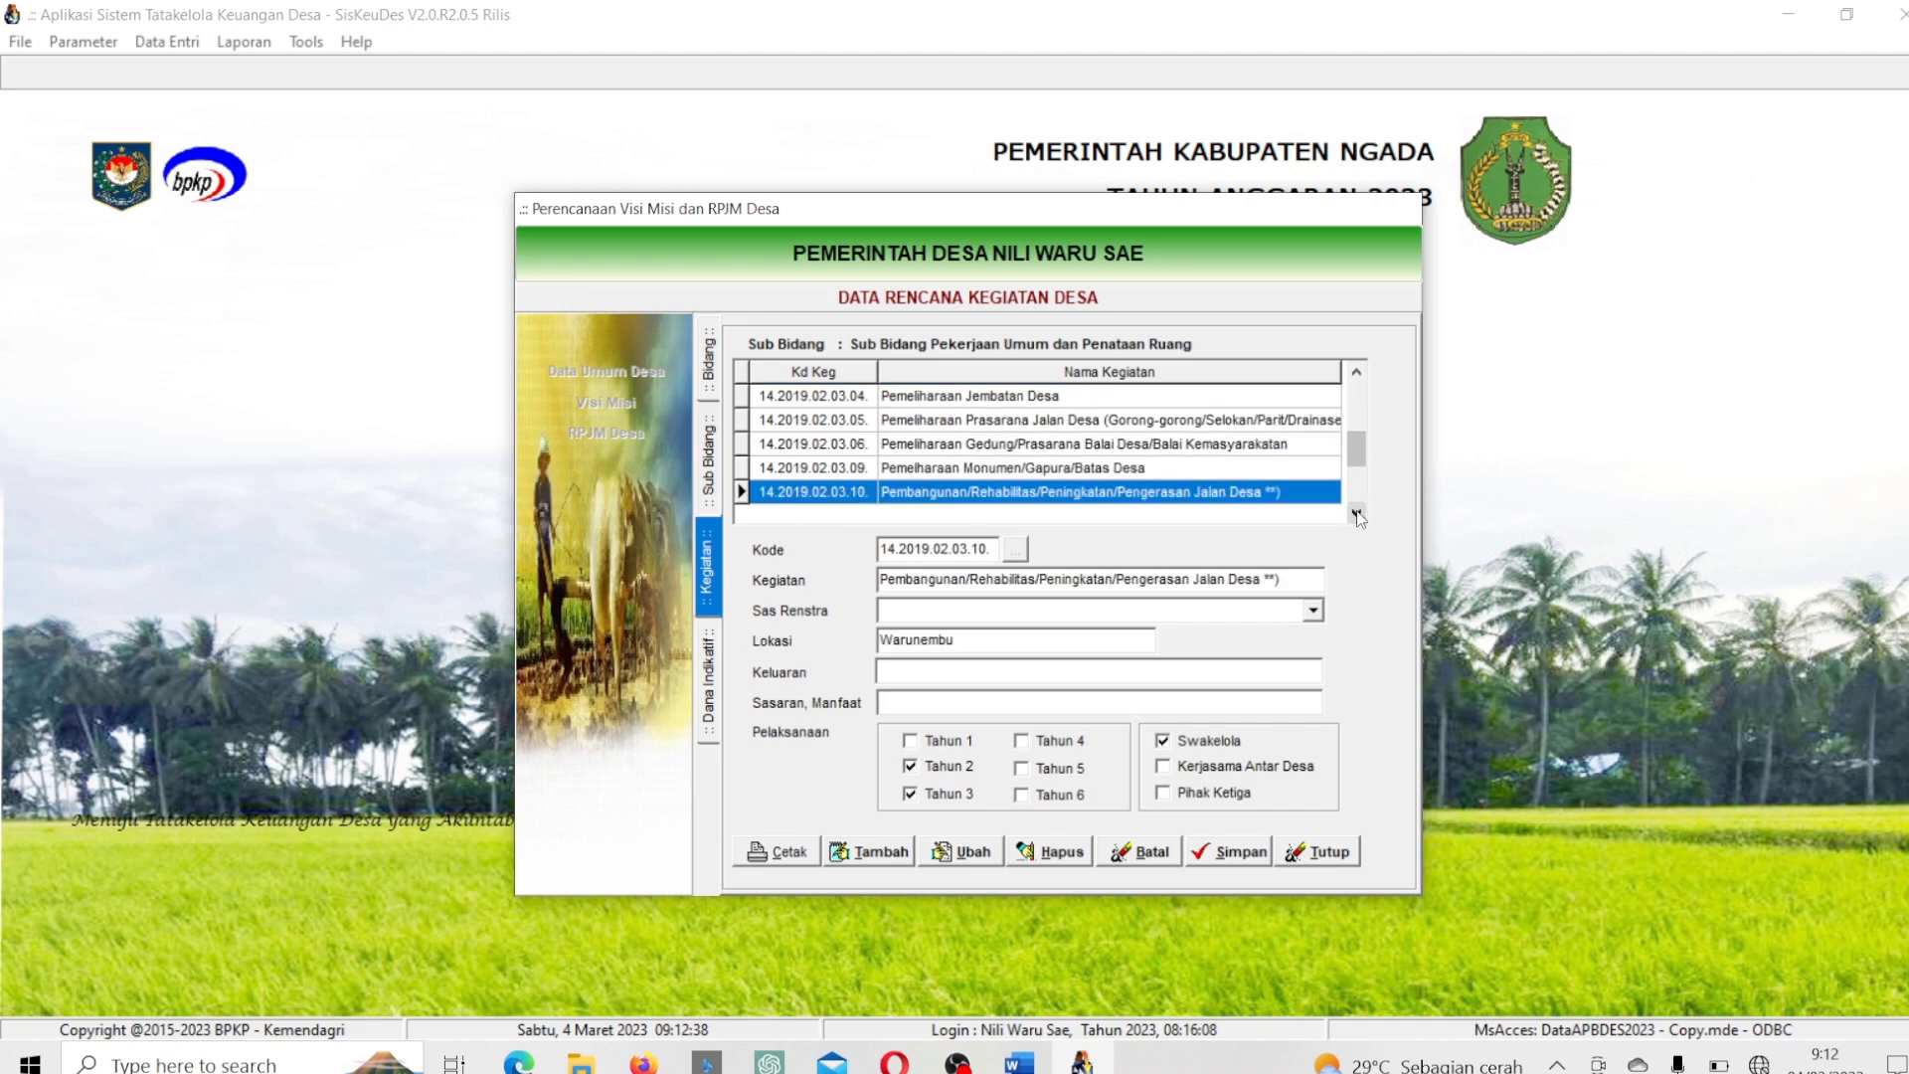
{"action": "left_click", "coordinate": [1356, 513]}
{"action": "left_click", "coordinate": [1233, 469]}
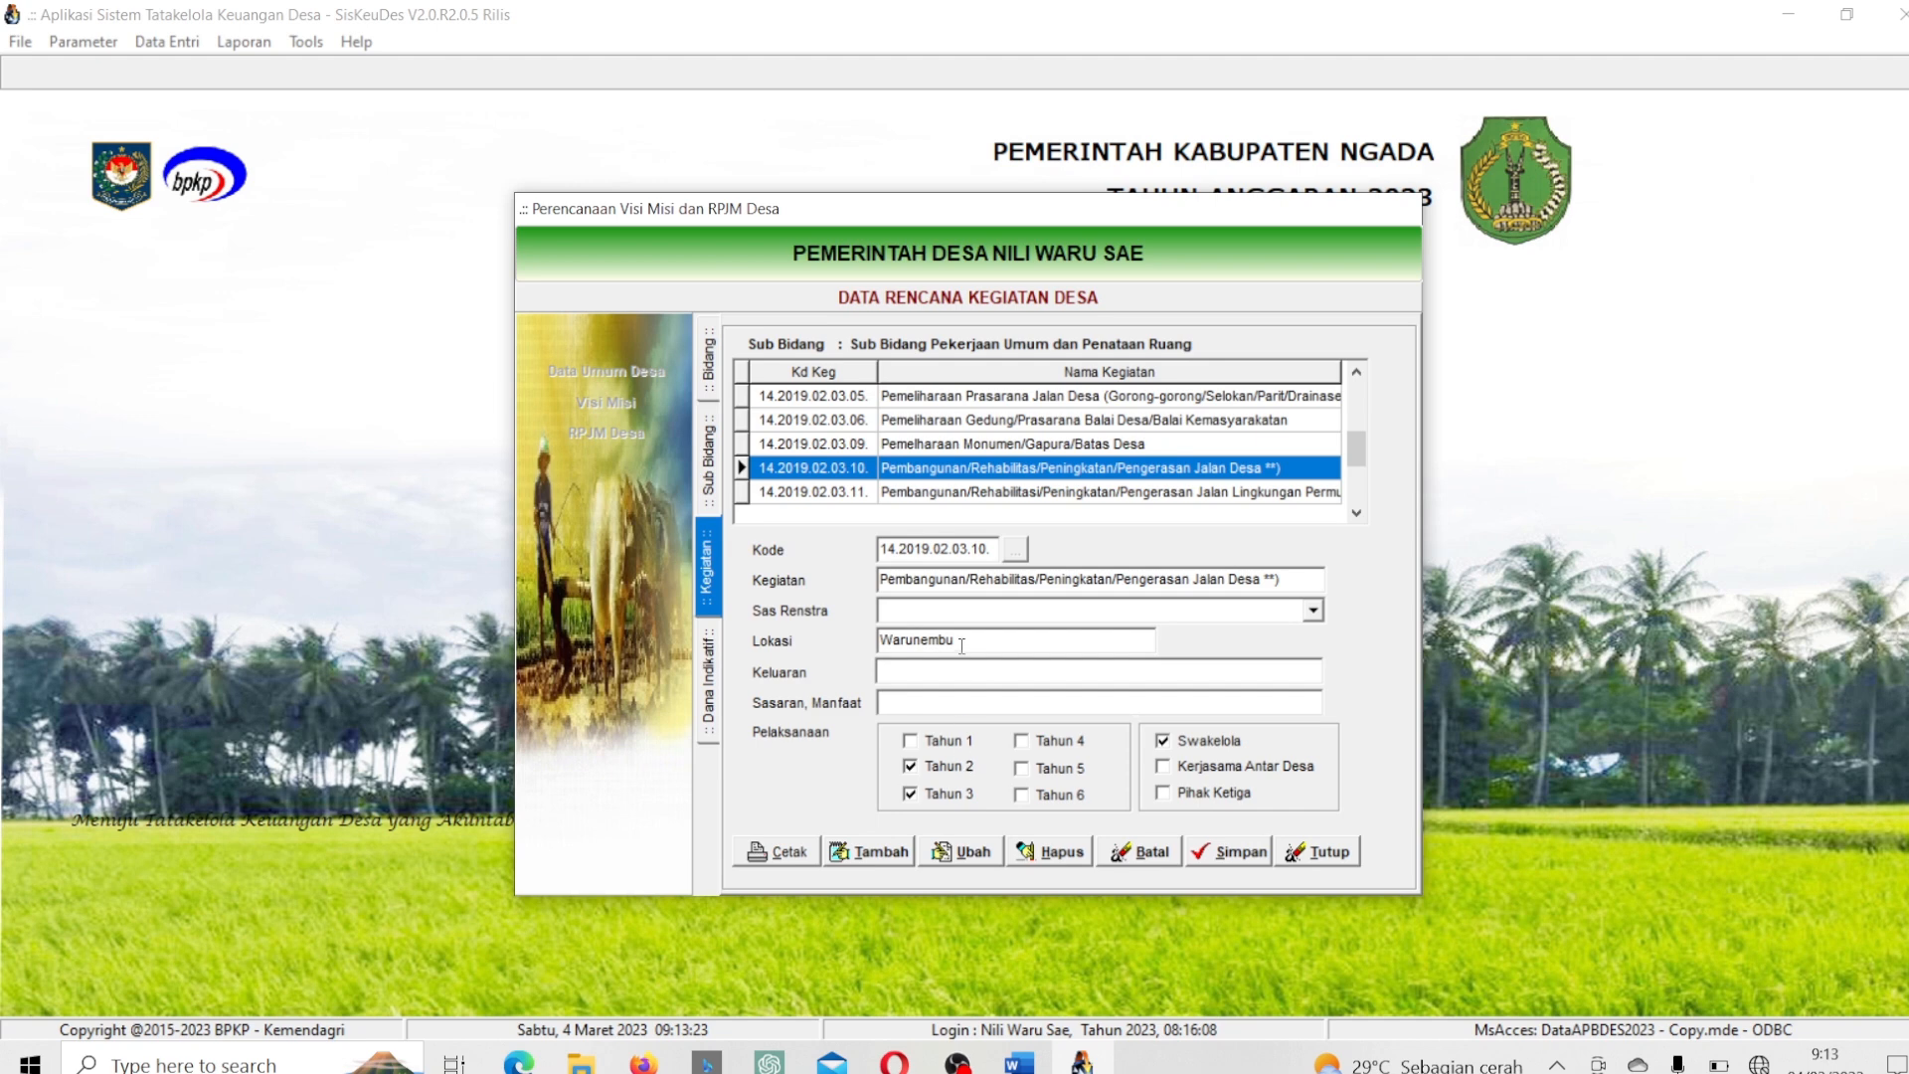
Open the Dana Indikatif of the Jalan Desa construction activity and compare its THN2 and THN3 funding records.
{"action": "double_click", "coordinate": [973, 468]}
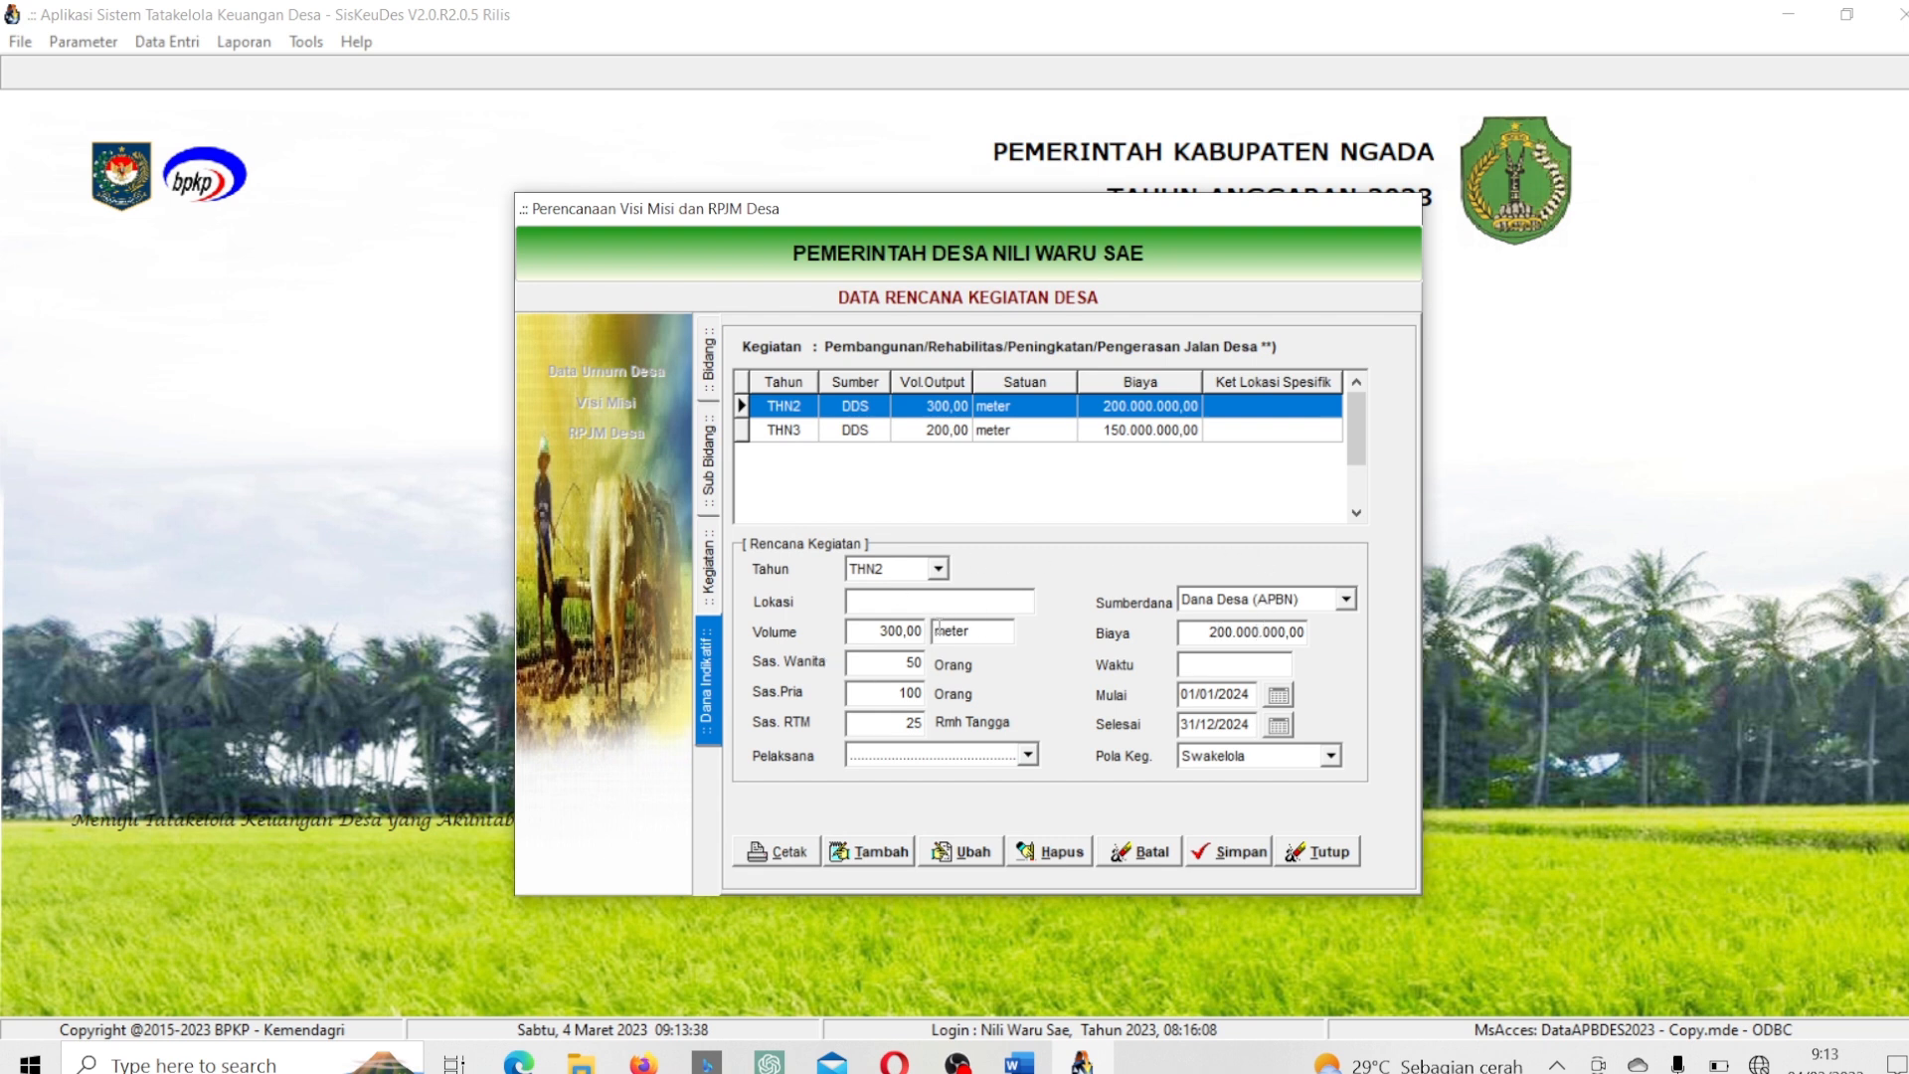
{"action": "left_click", "coordinate": [945, 433]}
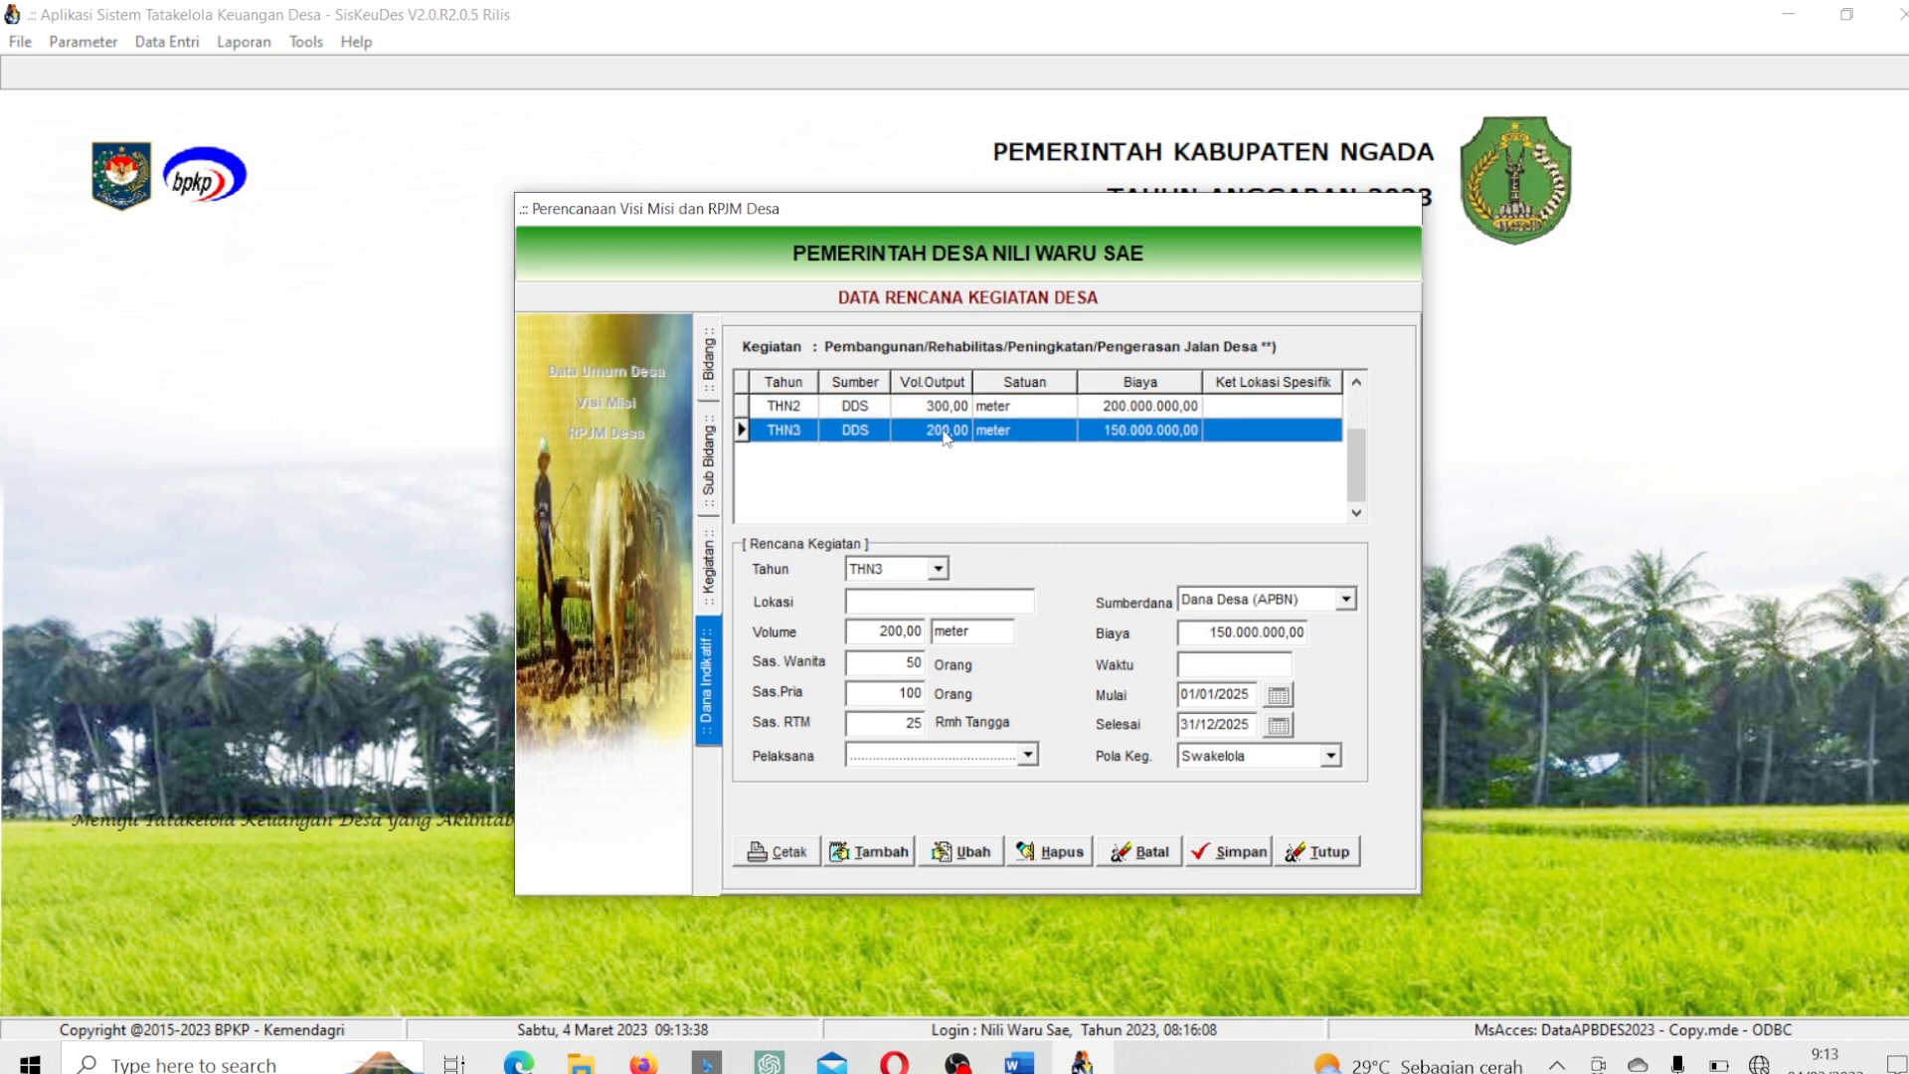
{"action": "left_click", "coordinate": [931, 409]}
{"action": "left_click", "coordinate": [932, 431]}
Return to the Jalan Desa construction activity 14.2019.02.03.10 and open a print preview of the Rancangan RPJM Desa report.
{"action": "left_click", "coordinate": [712, 587]}
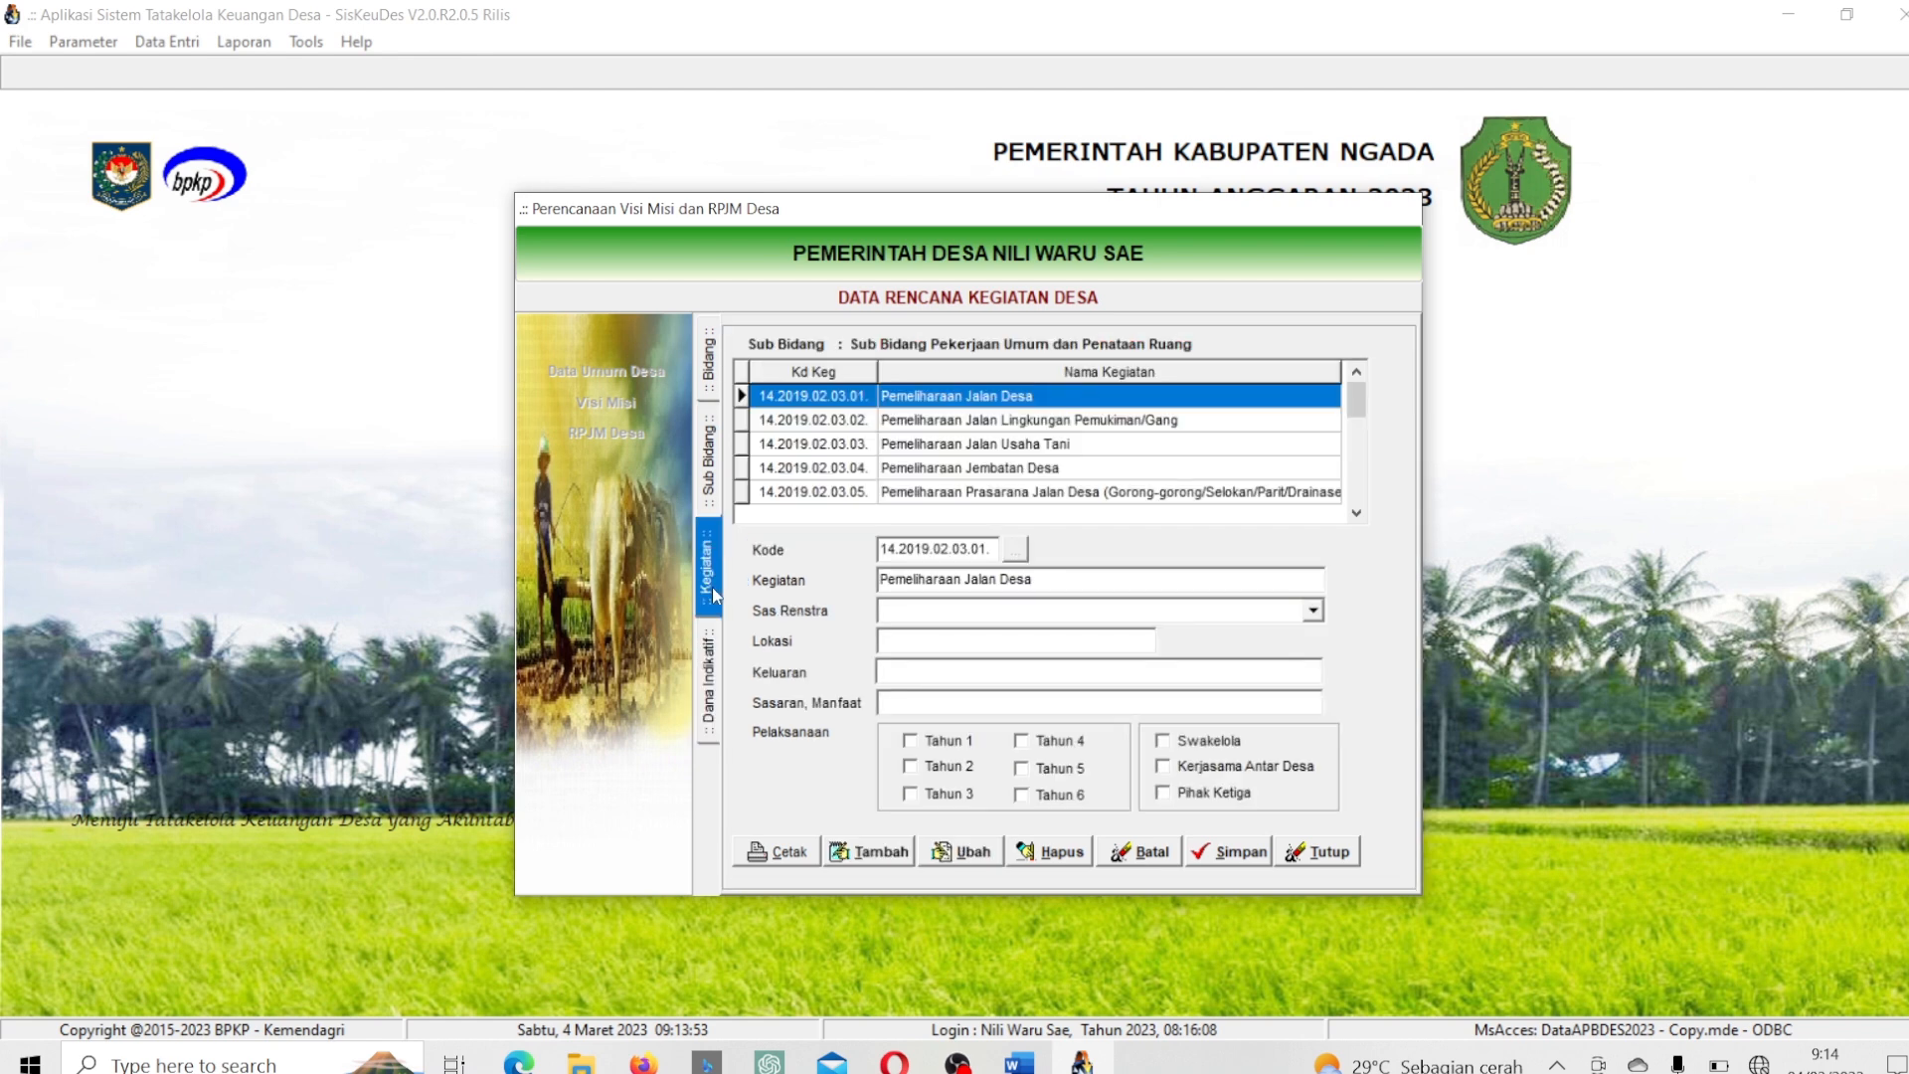
{"action": "left_click", "coordinate": [1357, 514]}
{"action": "left_click", "coordinate": [1357, 514]}
{"action": "left_click", "coordinate": [1357, 514]}
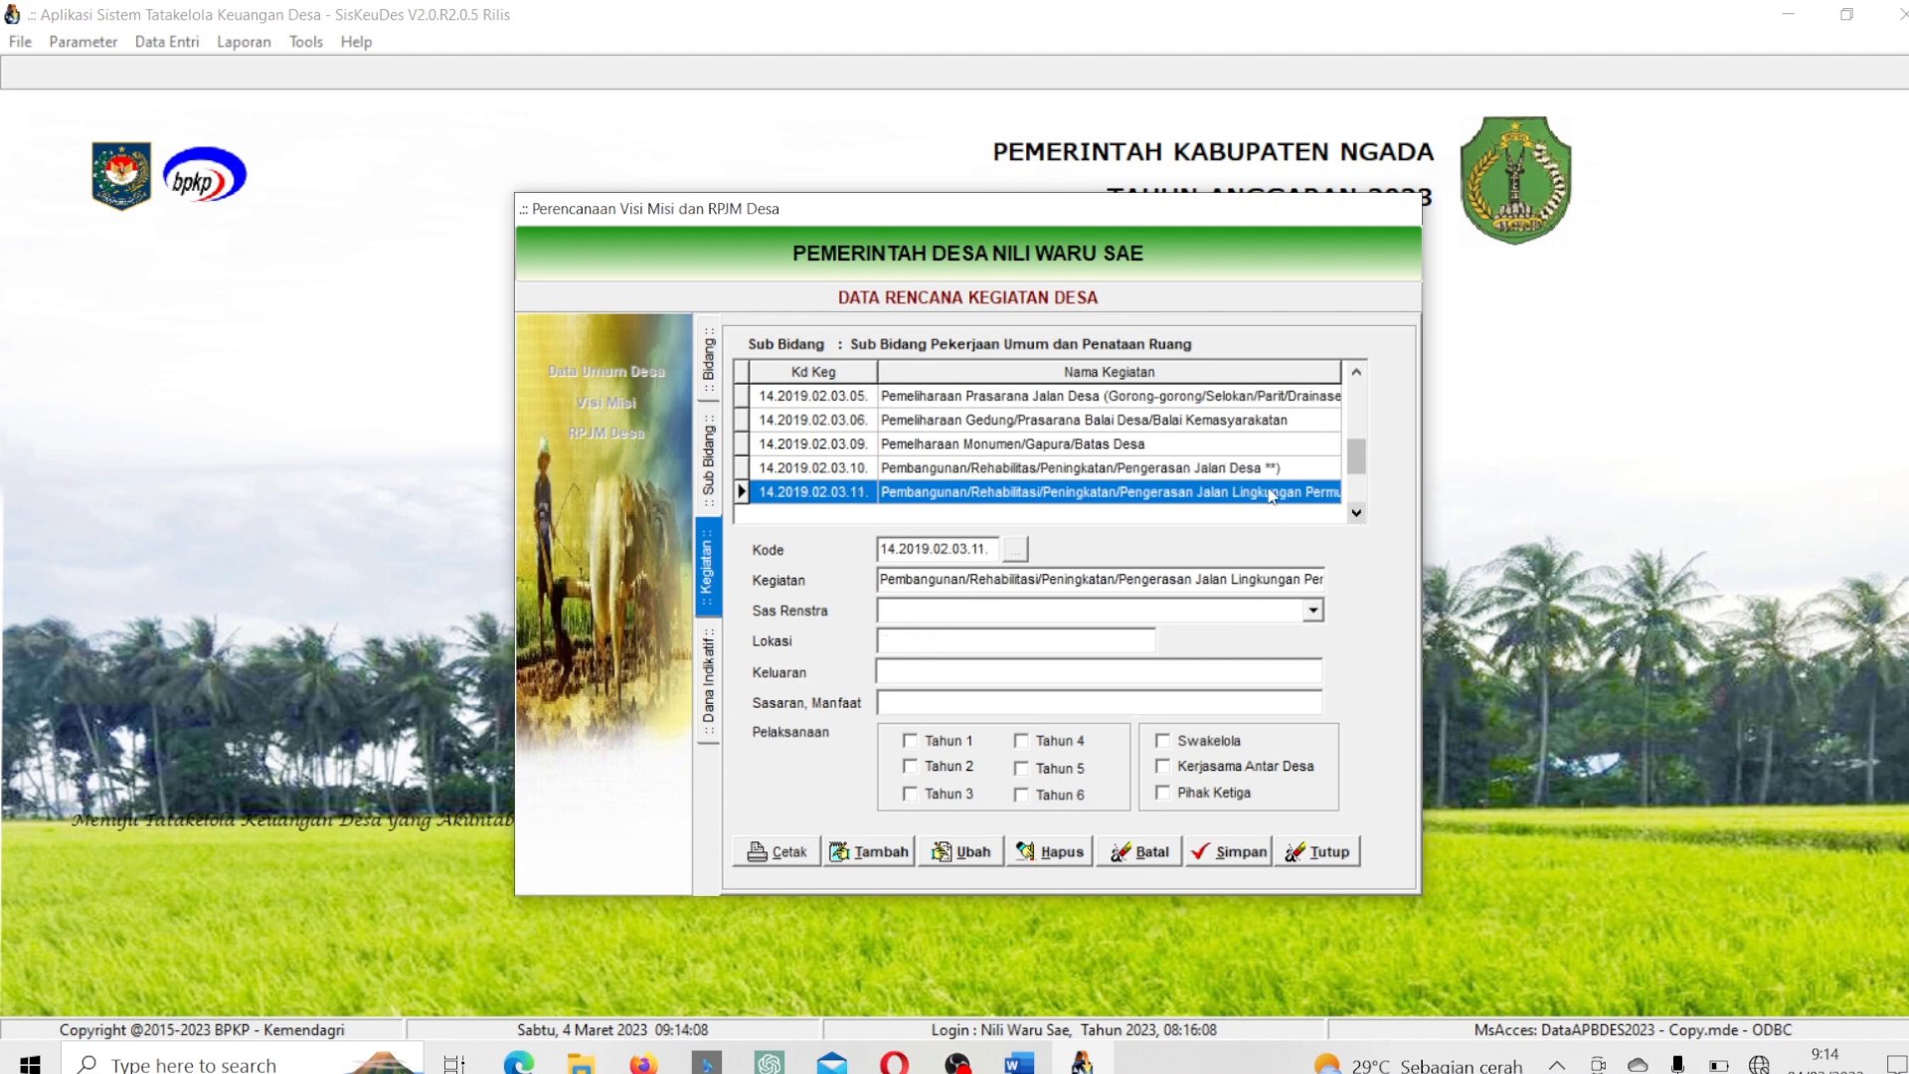
{"action": "left_click", "coordinate": [1239, 467]}
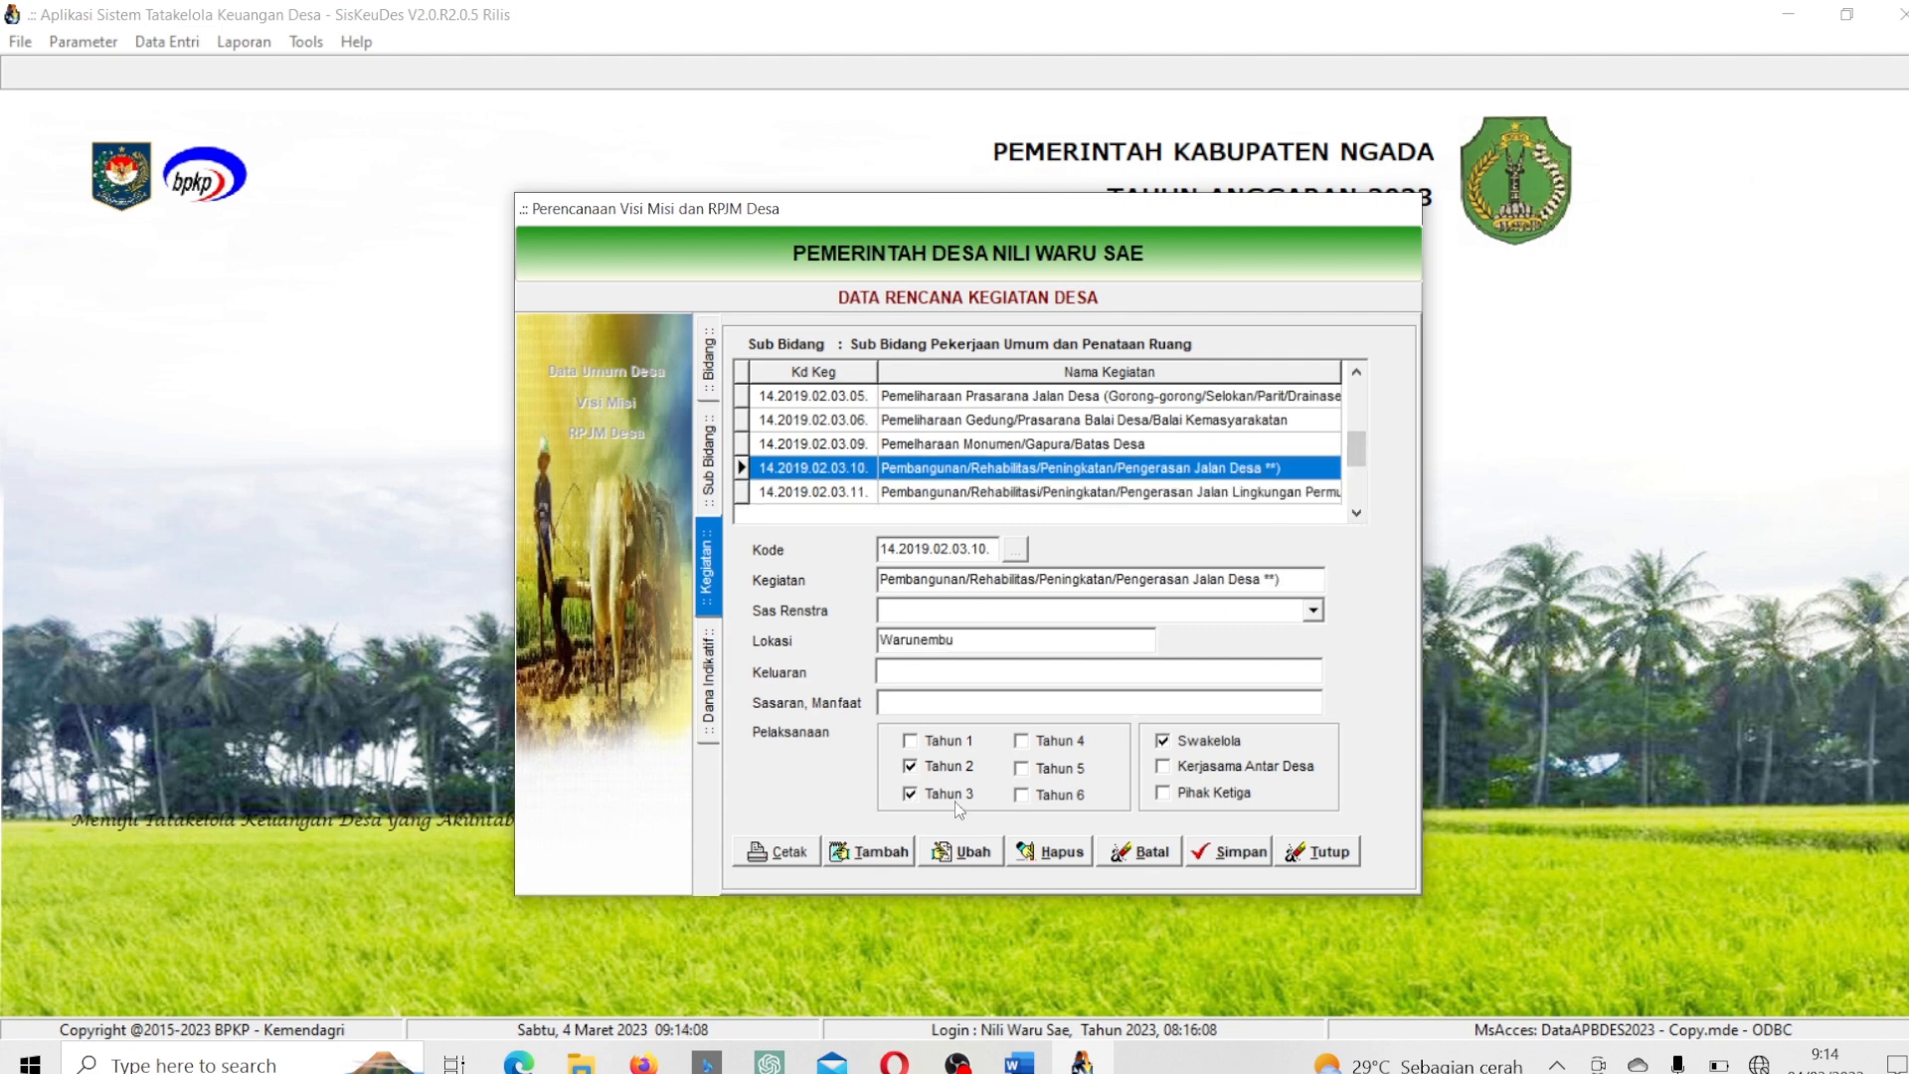
{"action": "left_click", "coordinate": [790, 855]}
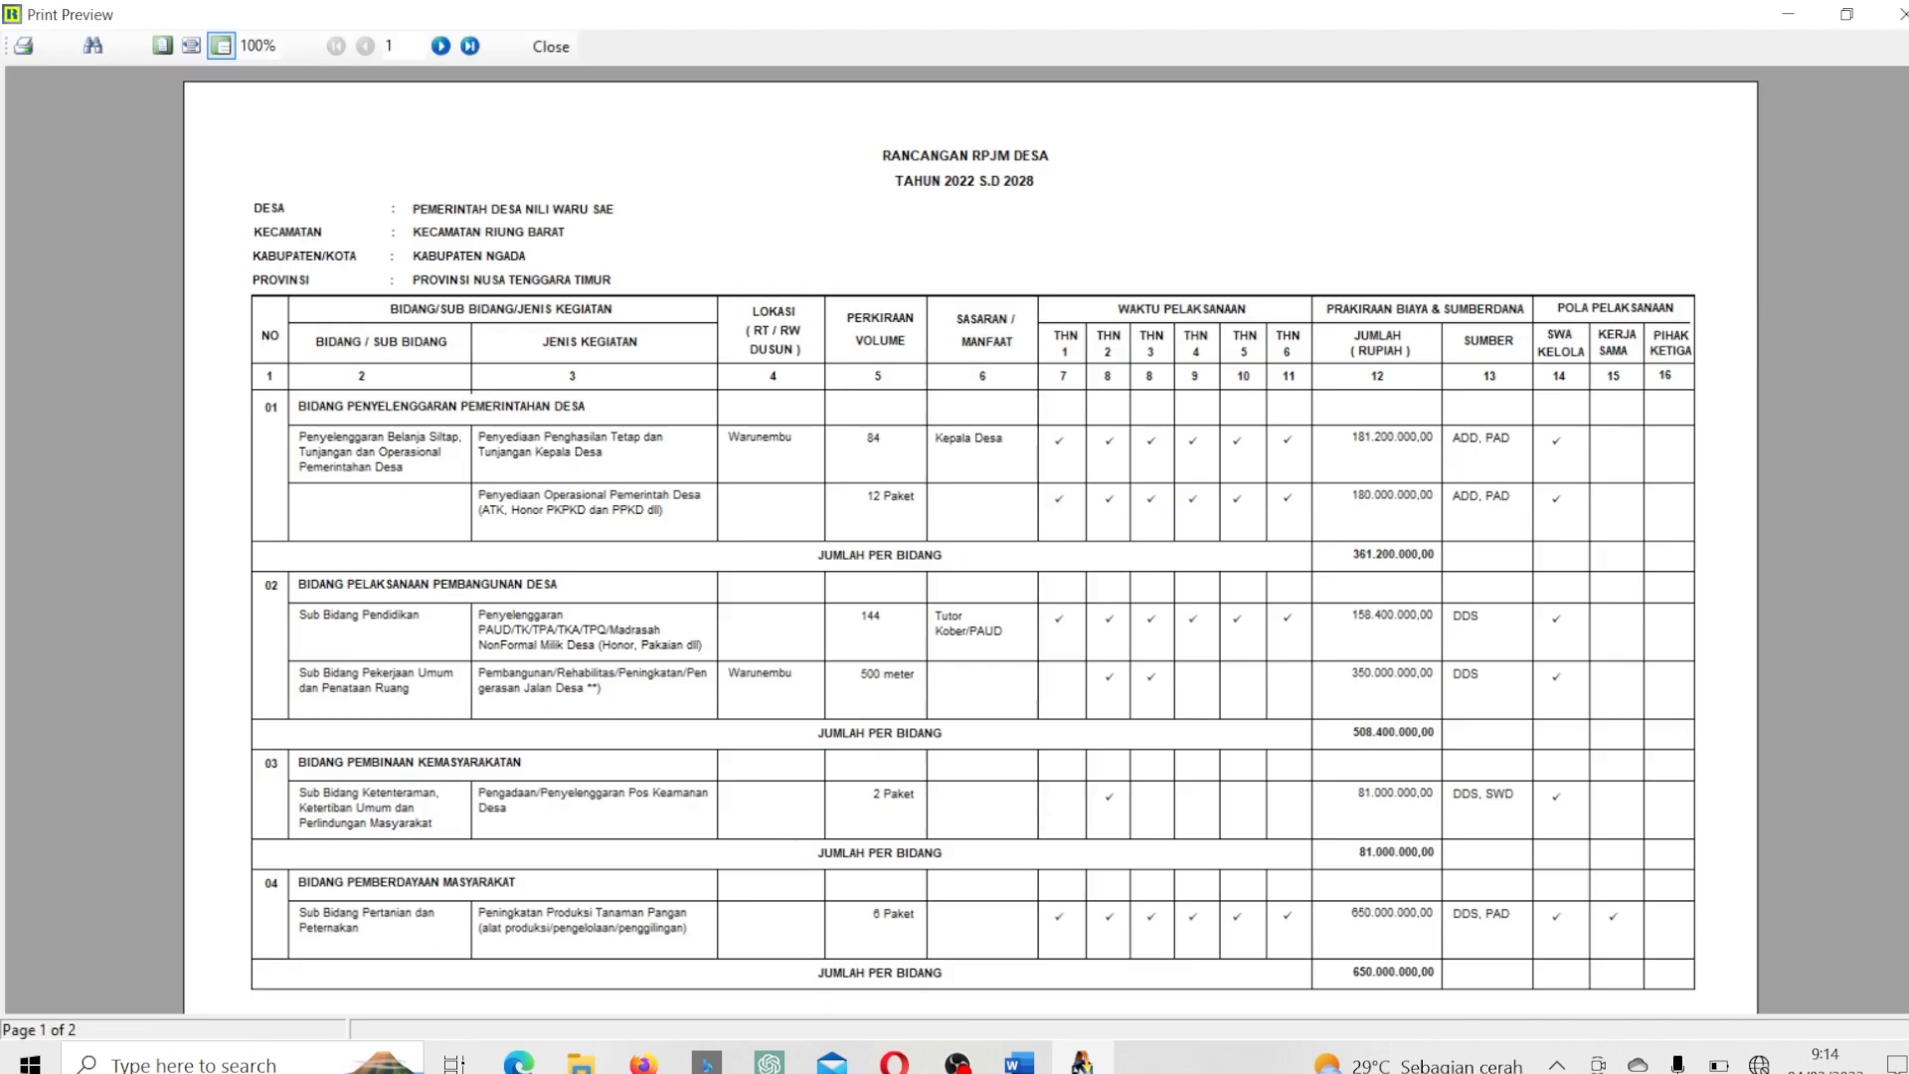
Examine the activities, implementation years, costs and funding sources in the Rancangan RPJM Desa report, and close its preview.
{"action": "scroll", "coordinate": [970, 540], "scroll_direction": "down", "scroll_amount": 2}
{"action": "scroll", "coordinate": [971, 540], "scroll_direction": "up", "scroll_amount": 1}
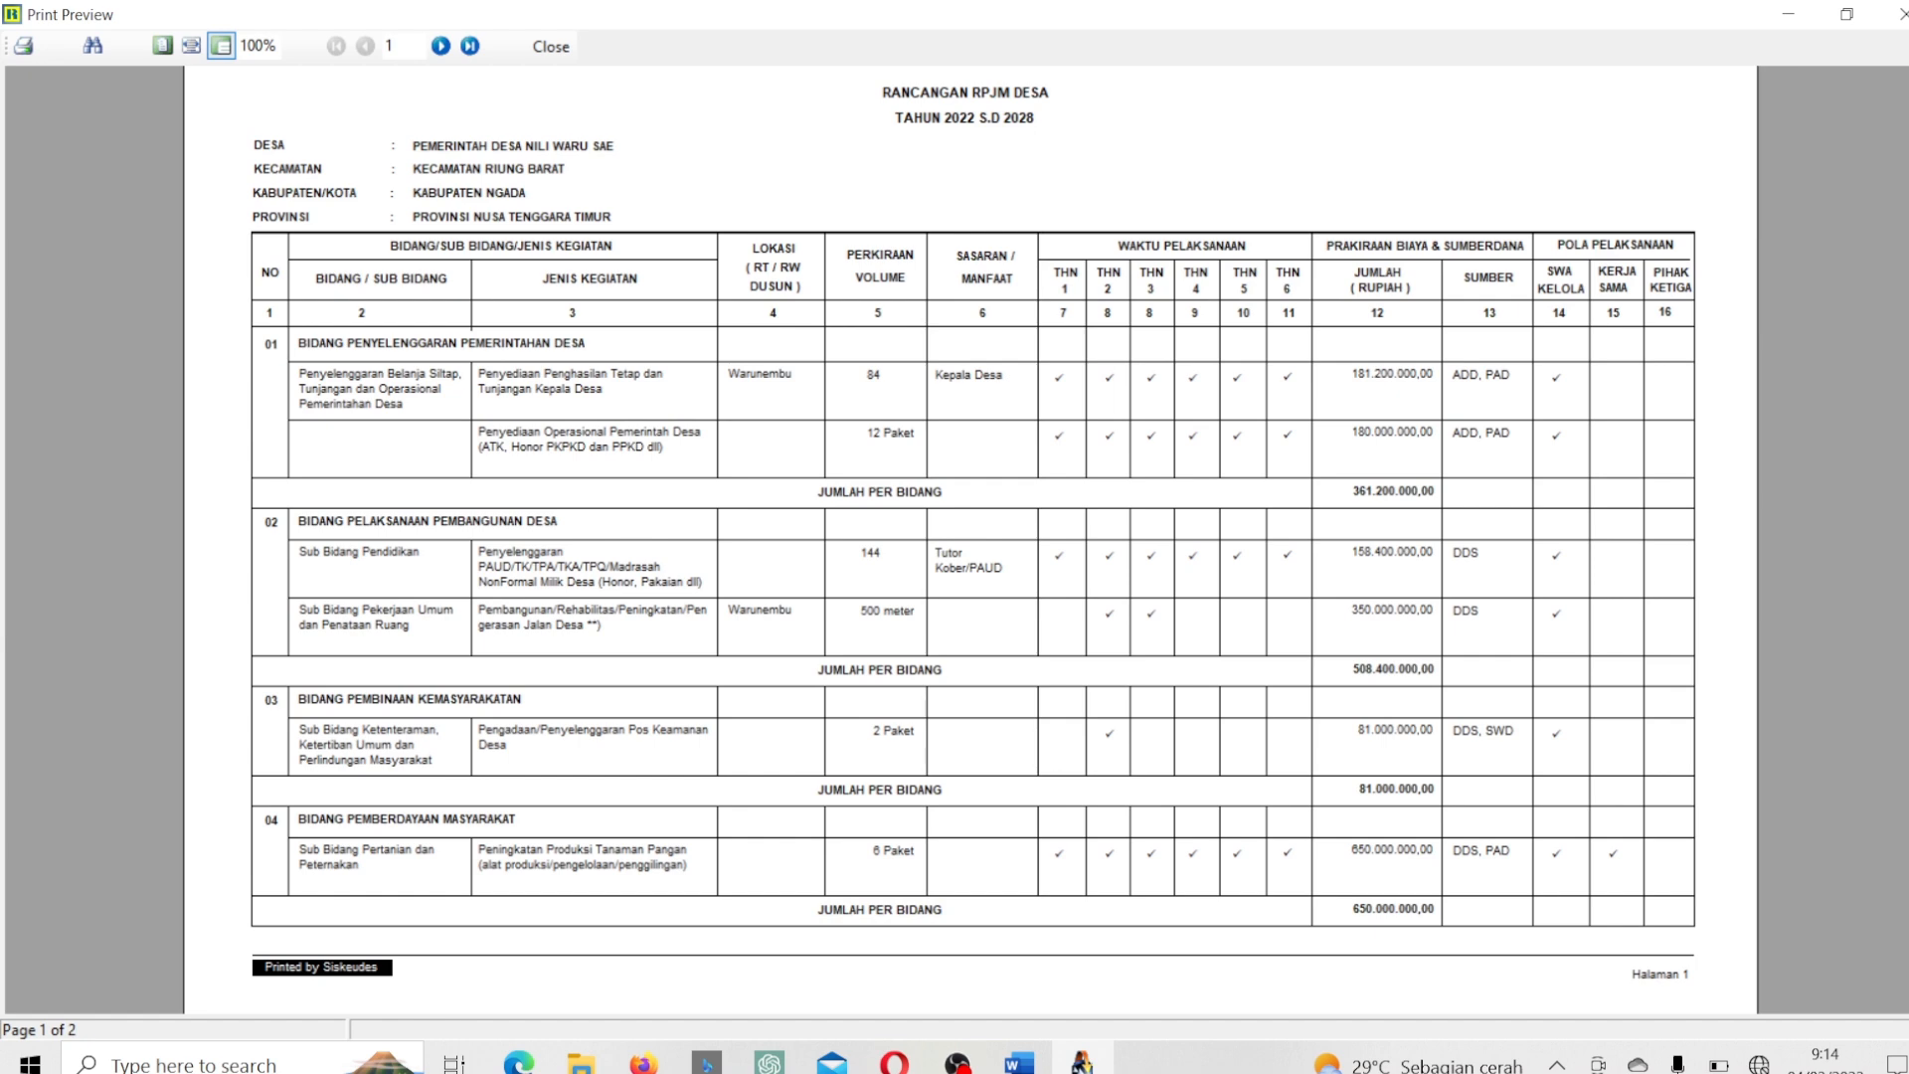
{"action": "scroll", "coordinate": [970, 540], "scroll_direction": "up", "scroll_amount": 1}
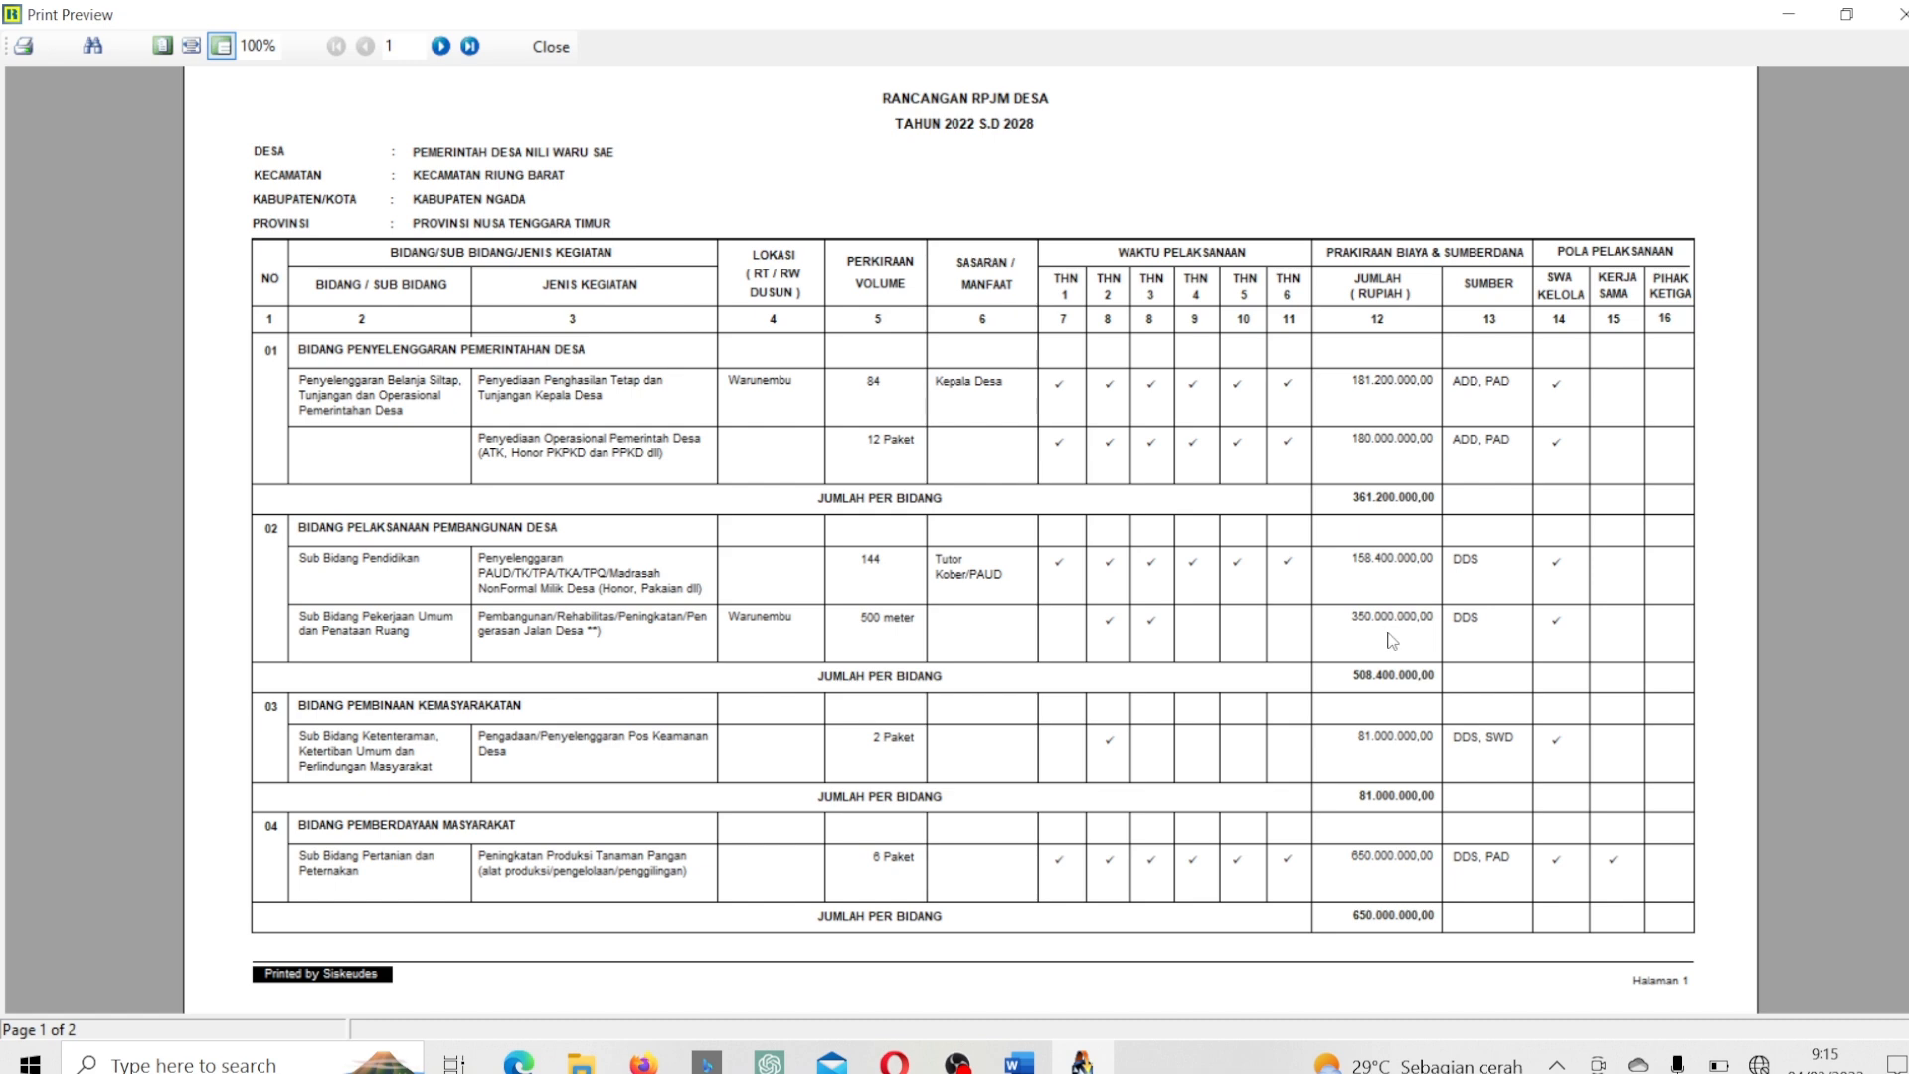
{"action": "left_click", "coordinate": [550, 46]}
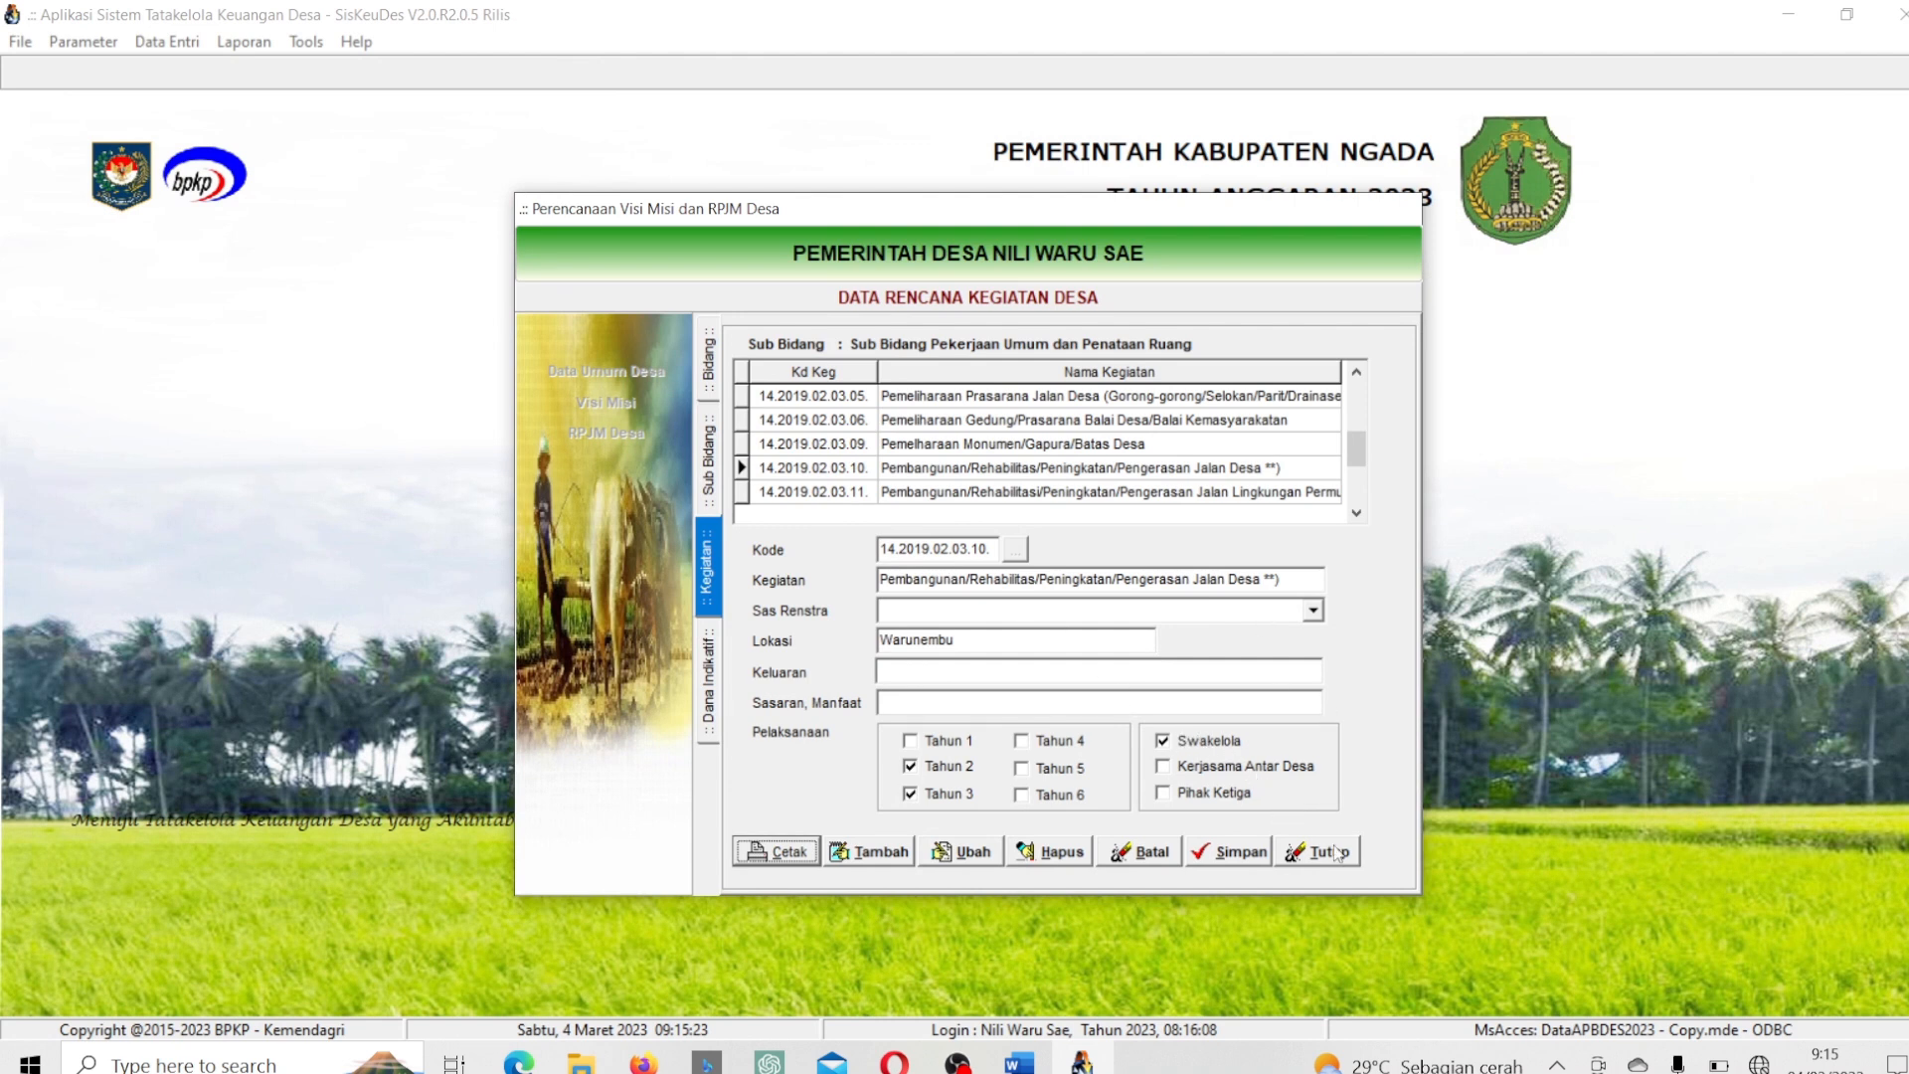
Under Bidang Penyelenggaran Pemerintahan Desa, open the activity list of Sub Bidang Penyelenggaran Belanja Siltap, Tunjangan dan Operasional Pemerintahan Desa.
{"action": "left_click", "coordinate": [707, 462]}
{"action": "left_click", "coordinate": [710, 373]}
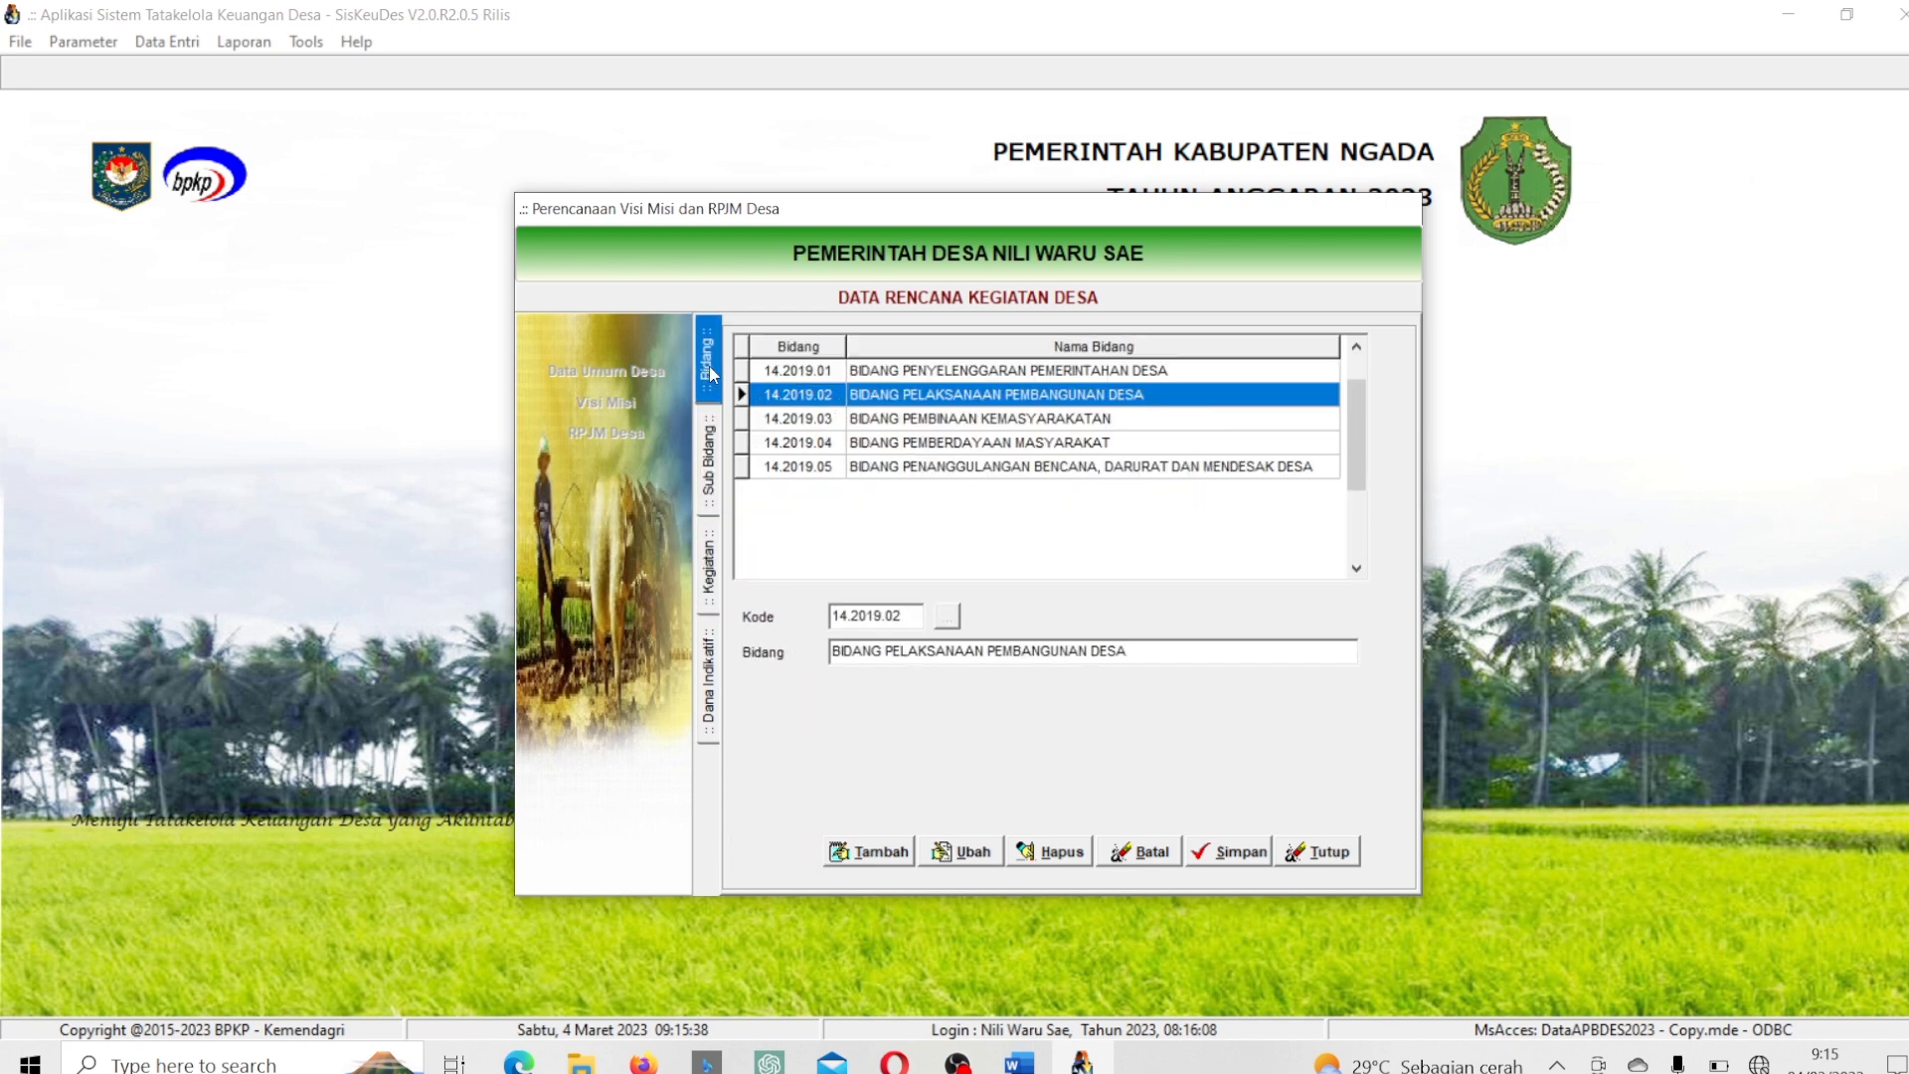
{"action": "left_click", "coordinate": [924, 374]}
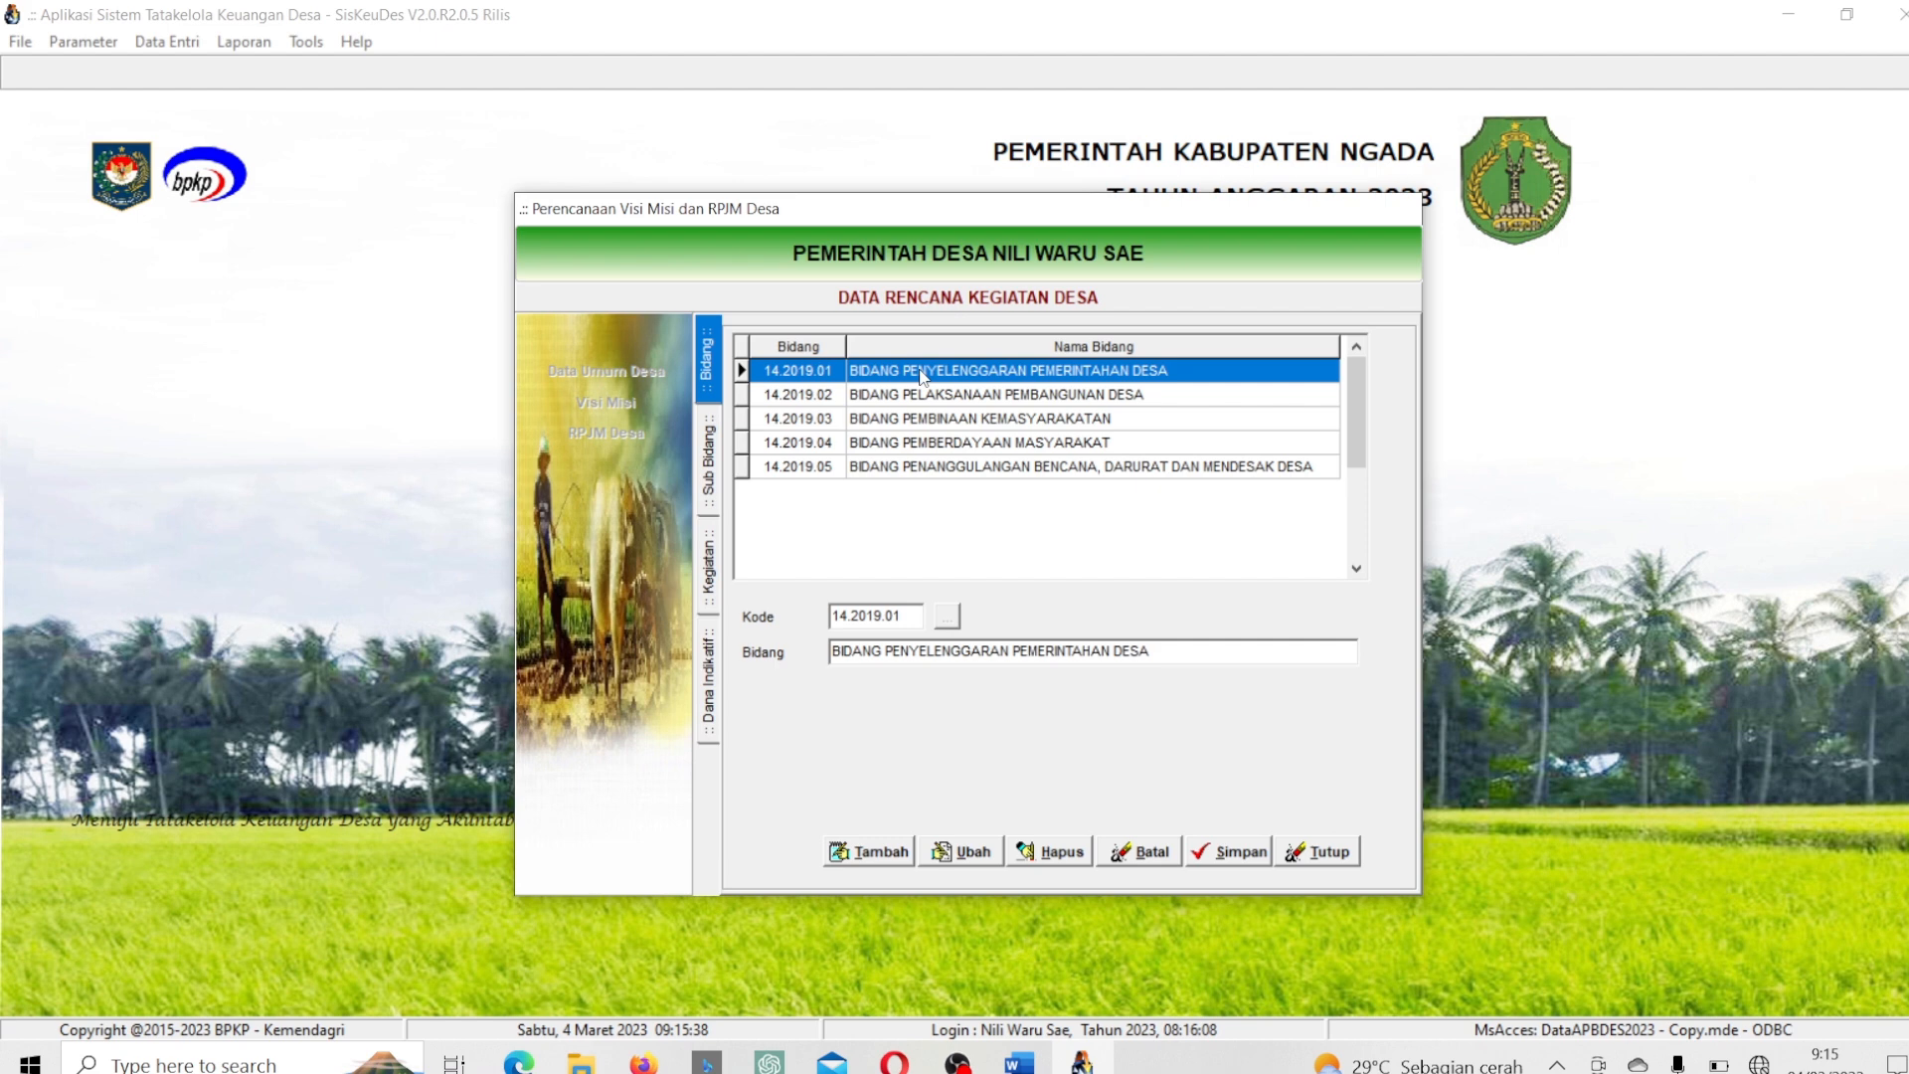
{"action": "double_click", "coordinate": [924, 374]}
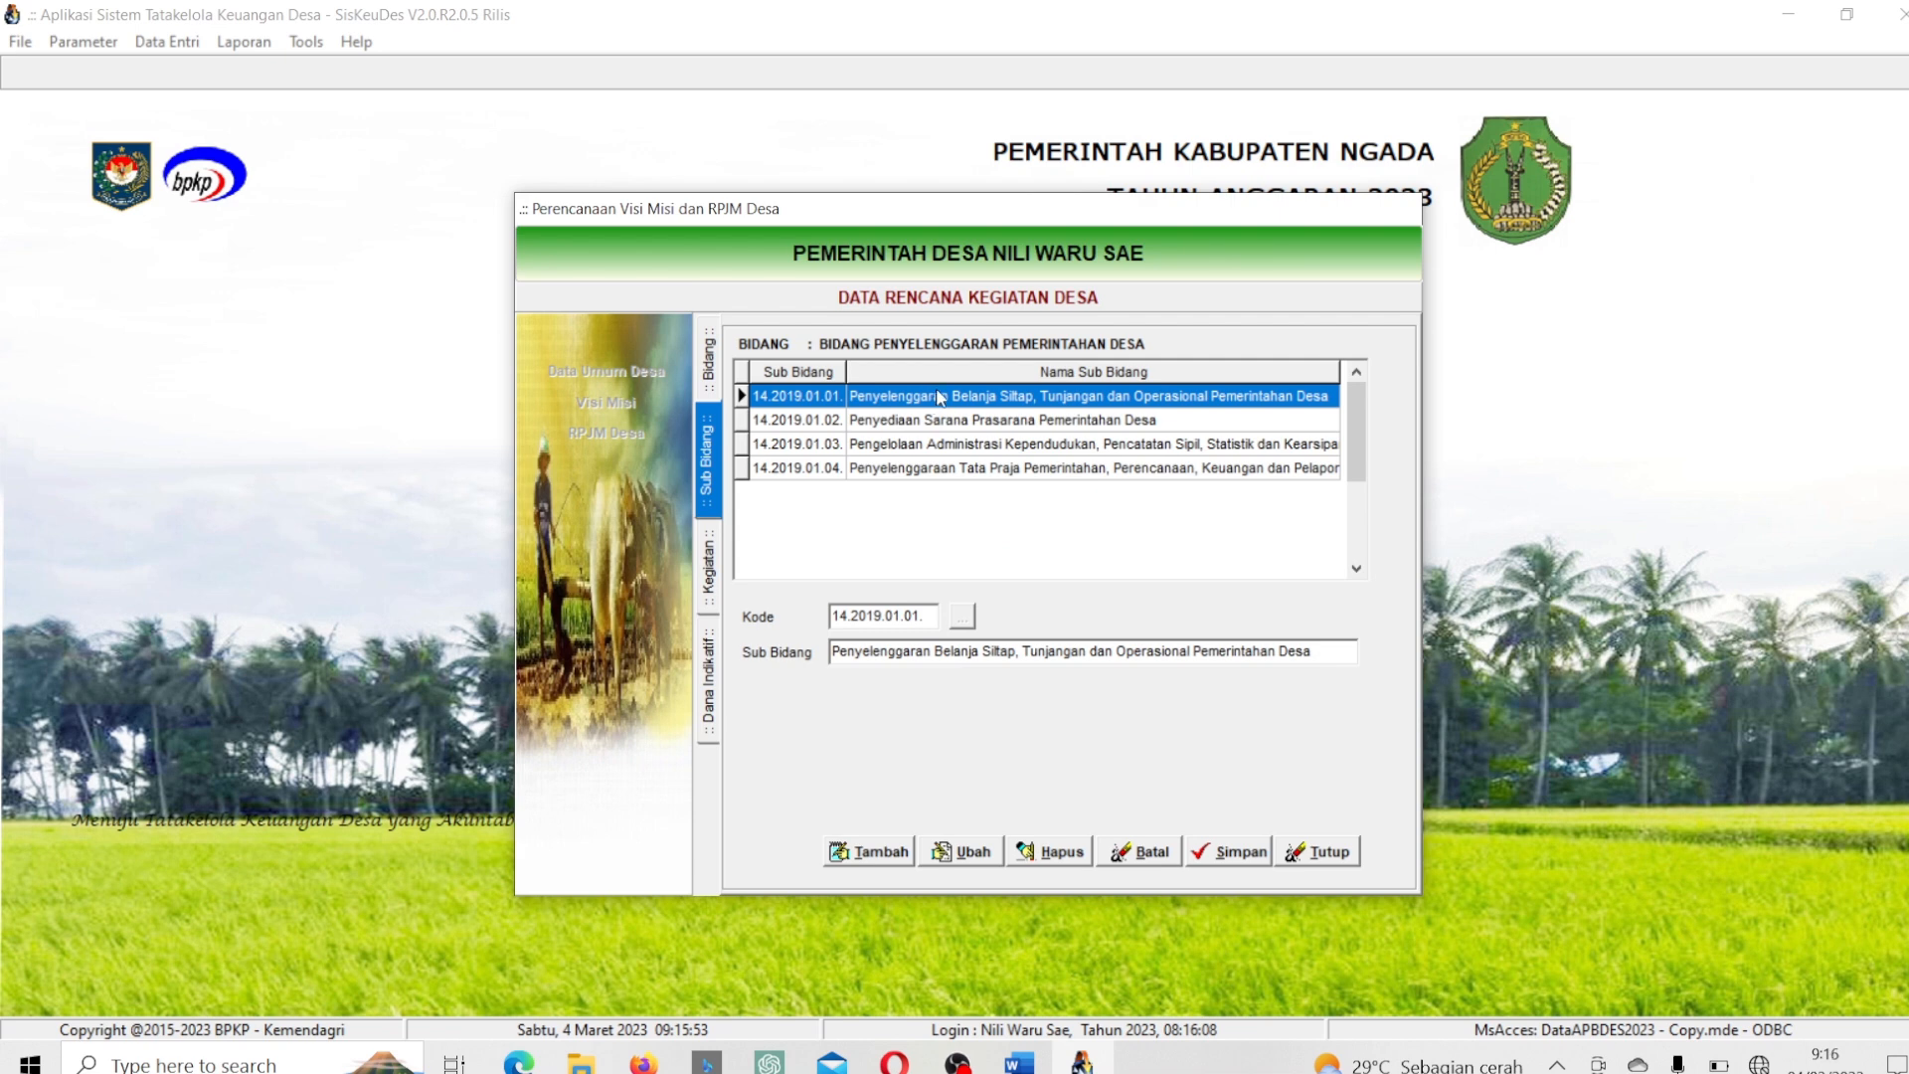
{"action": "double_click", "coordinate": [940, 397]}
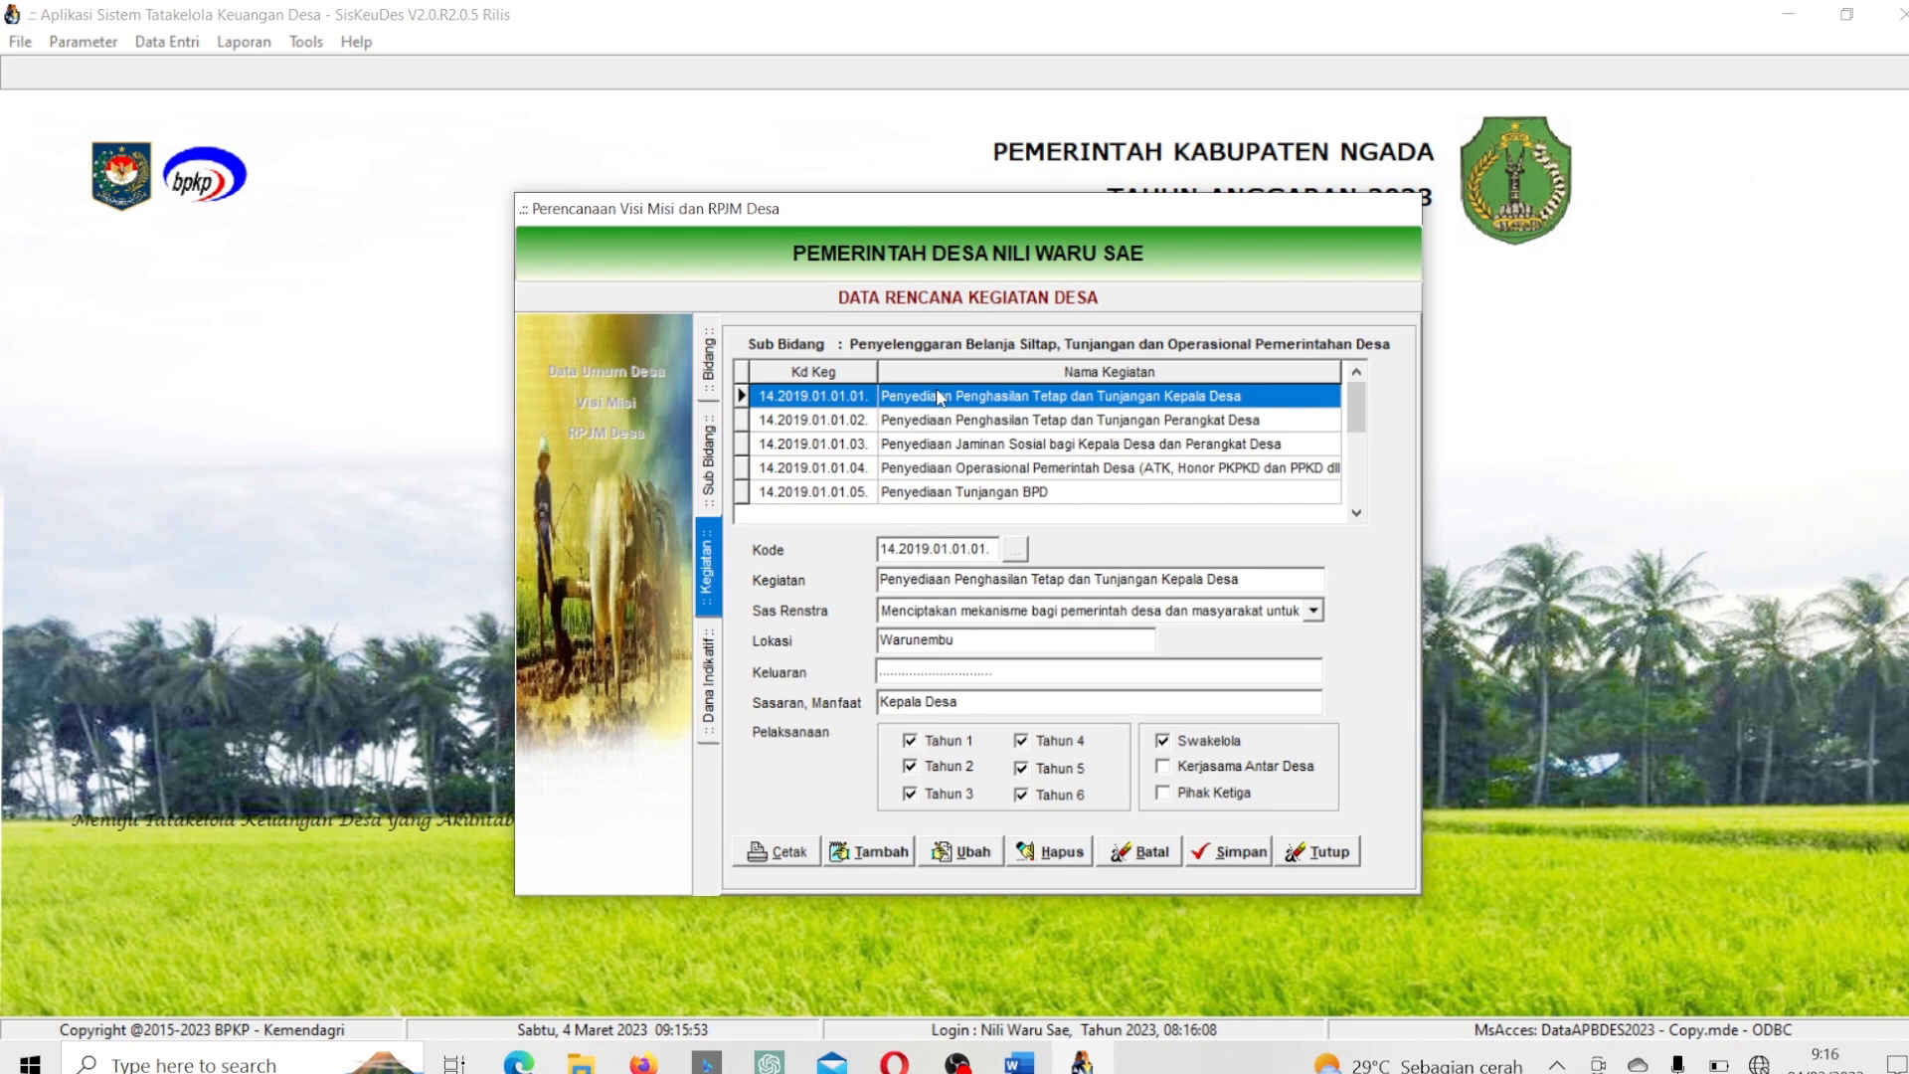
Check the Dana Indikatif of Penyediaan Operasional Pemerintah Desa briefly, and return to display that activity's implementation years and Swakelola pattern.
{"action": "double_click", "coordinate": [984, 468]}
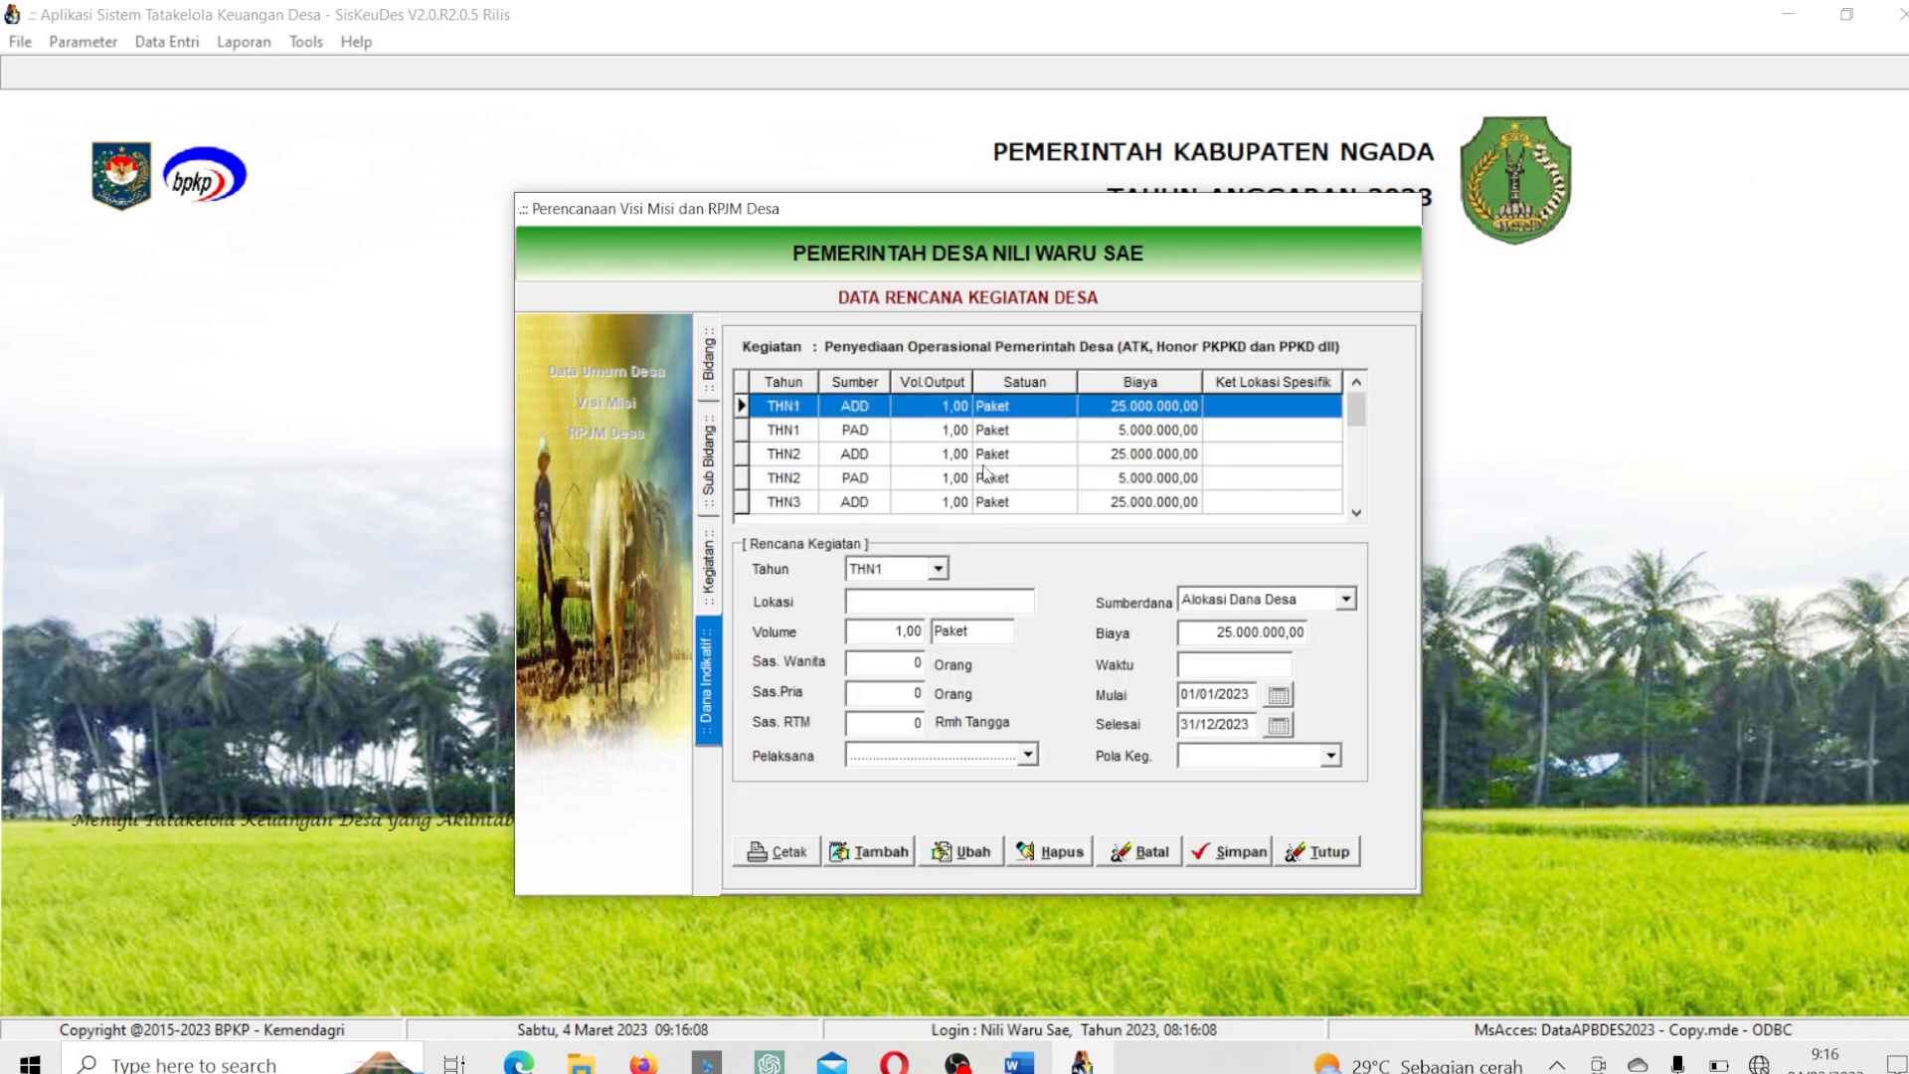
{"action": "left_click", "coordinate": [704, 587]}
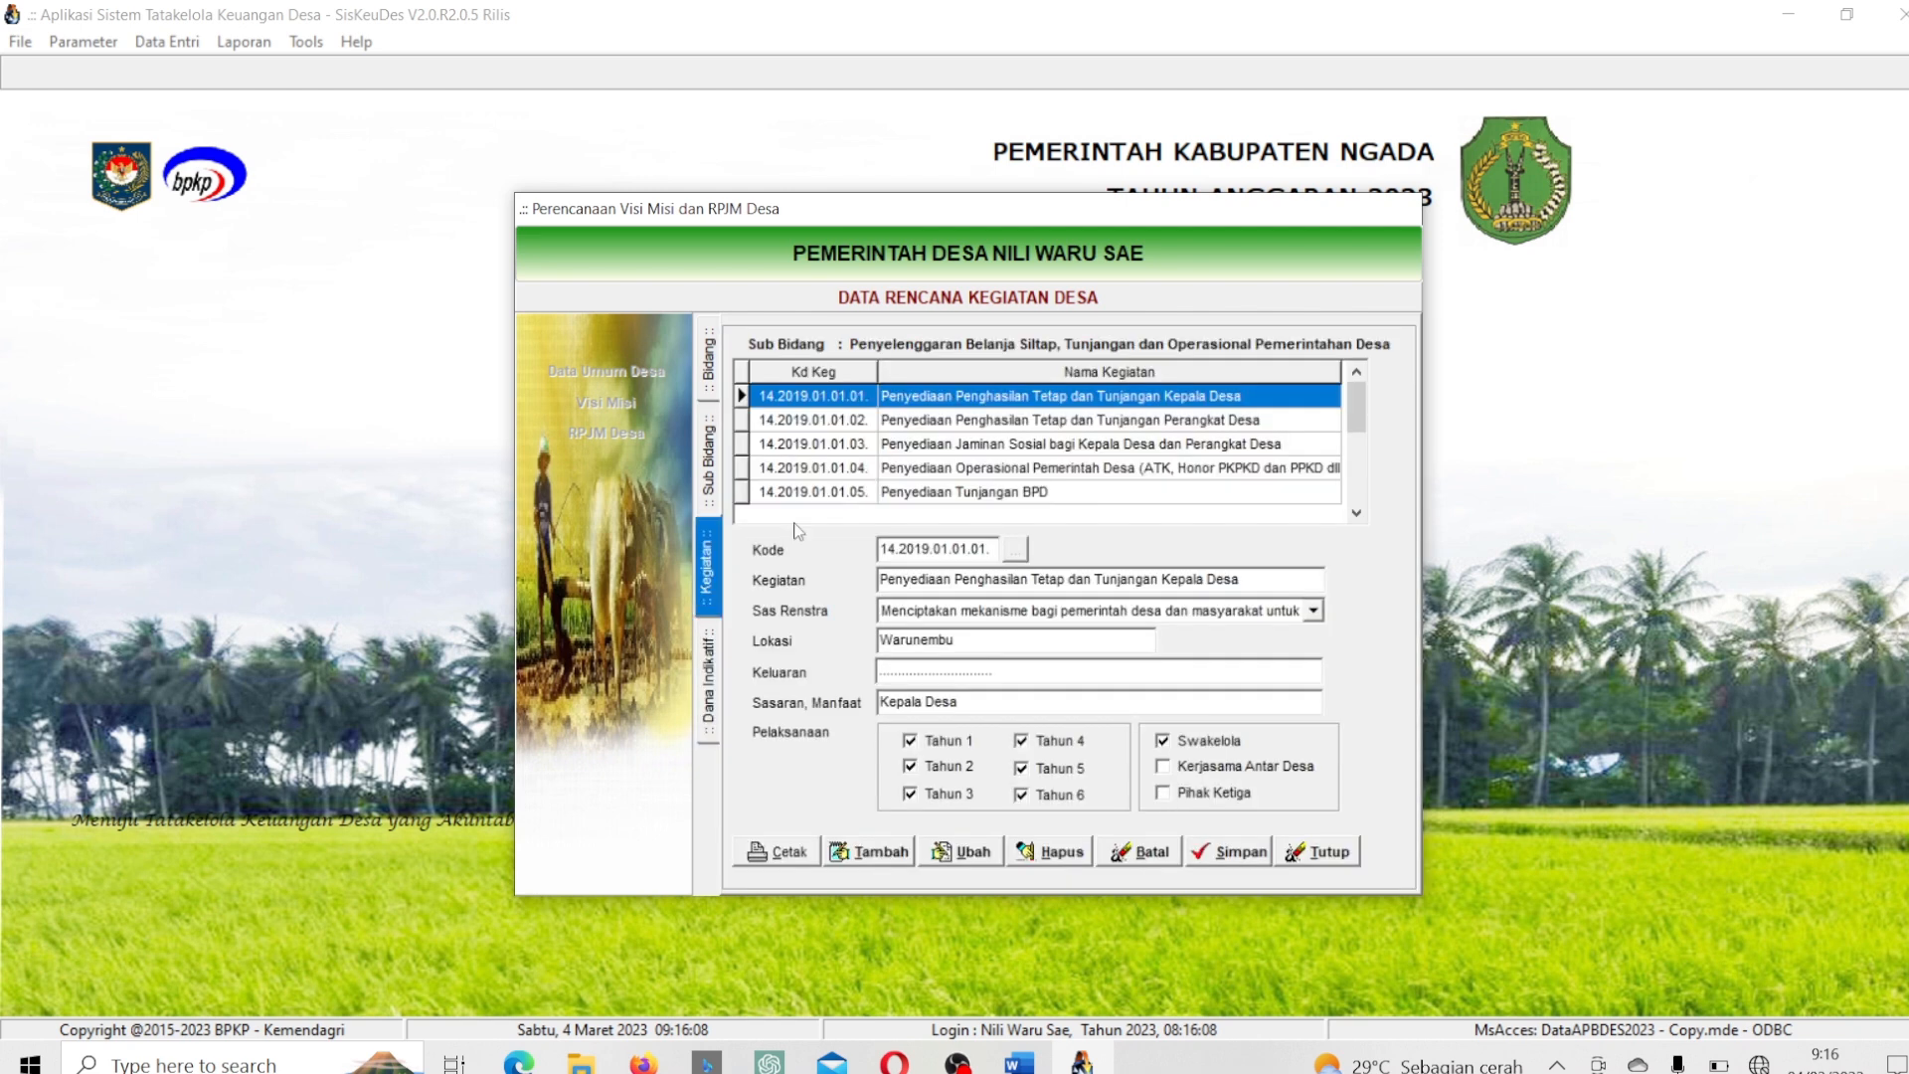
{"action": "left_click", "coordinate": [971, 475]}
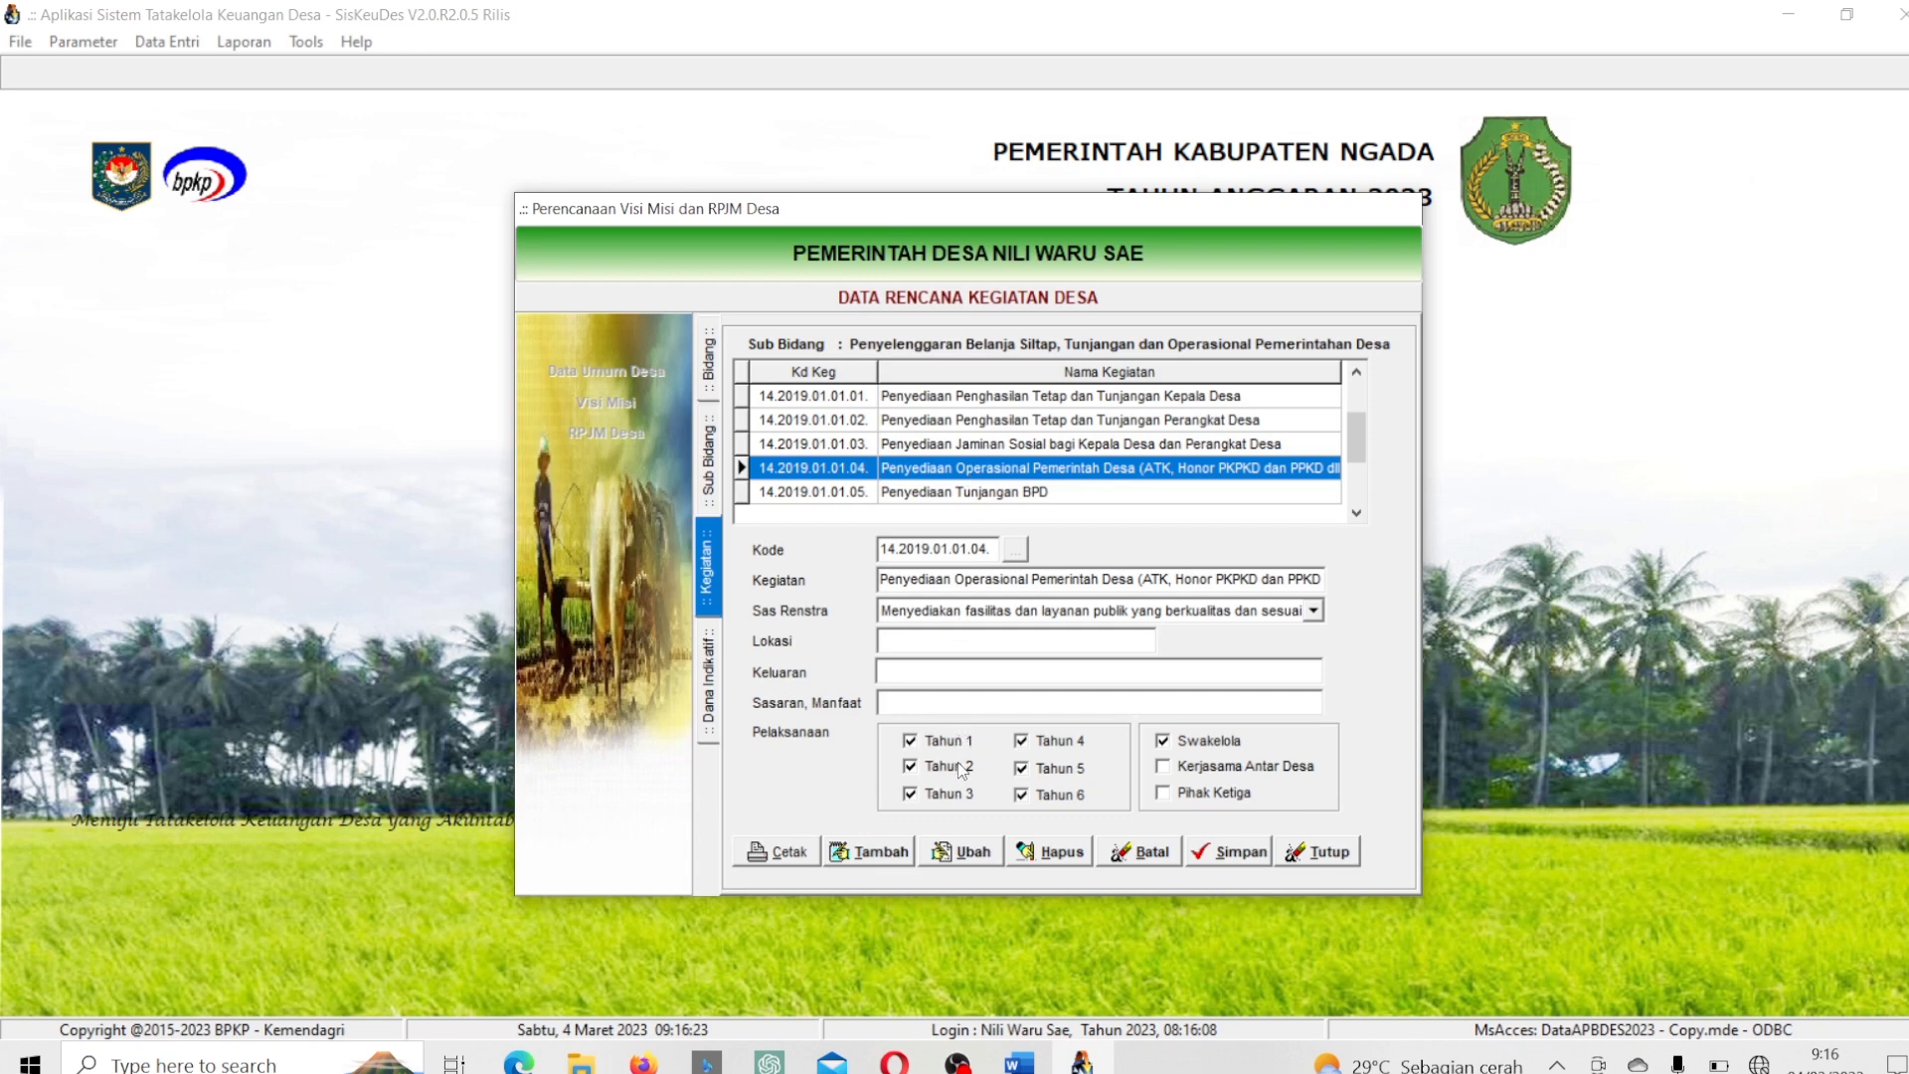
Reopen the Dana Indikatif of Penyediaan Operasional Pemerintah Desa and compare its THN1 and THN2 records funded by ADD and PAD.
{"action": "double_click", "coordinate": [1021, 474]}
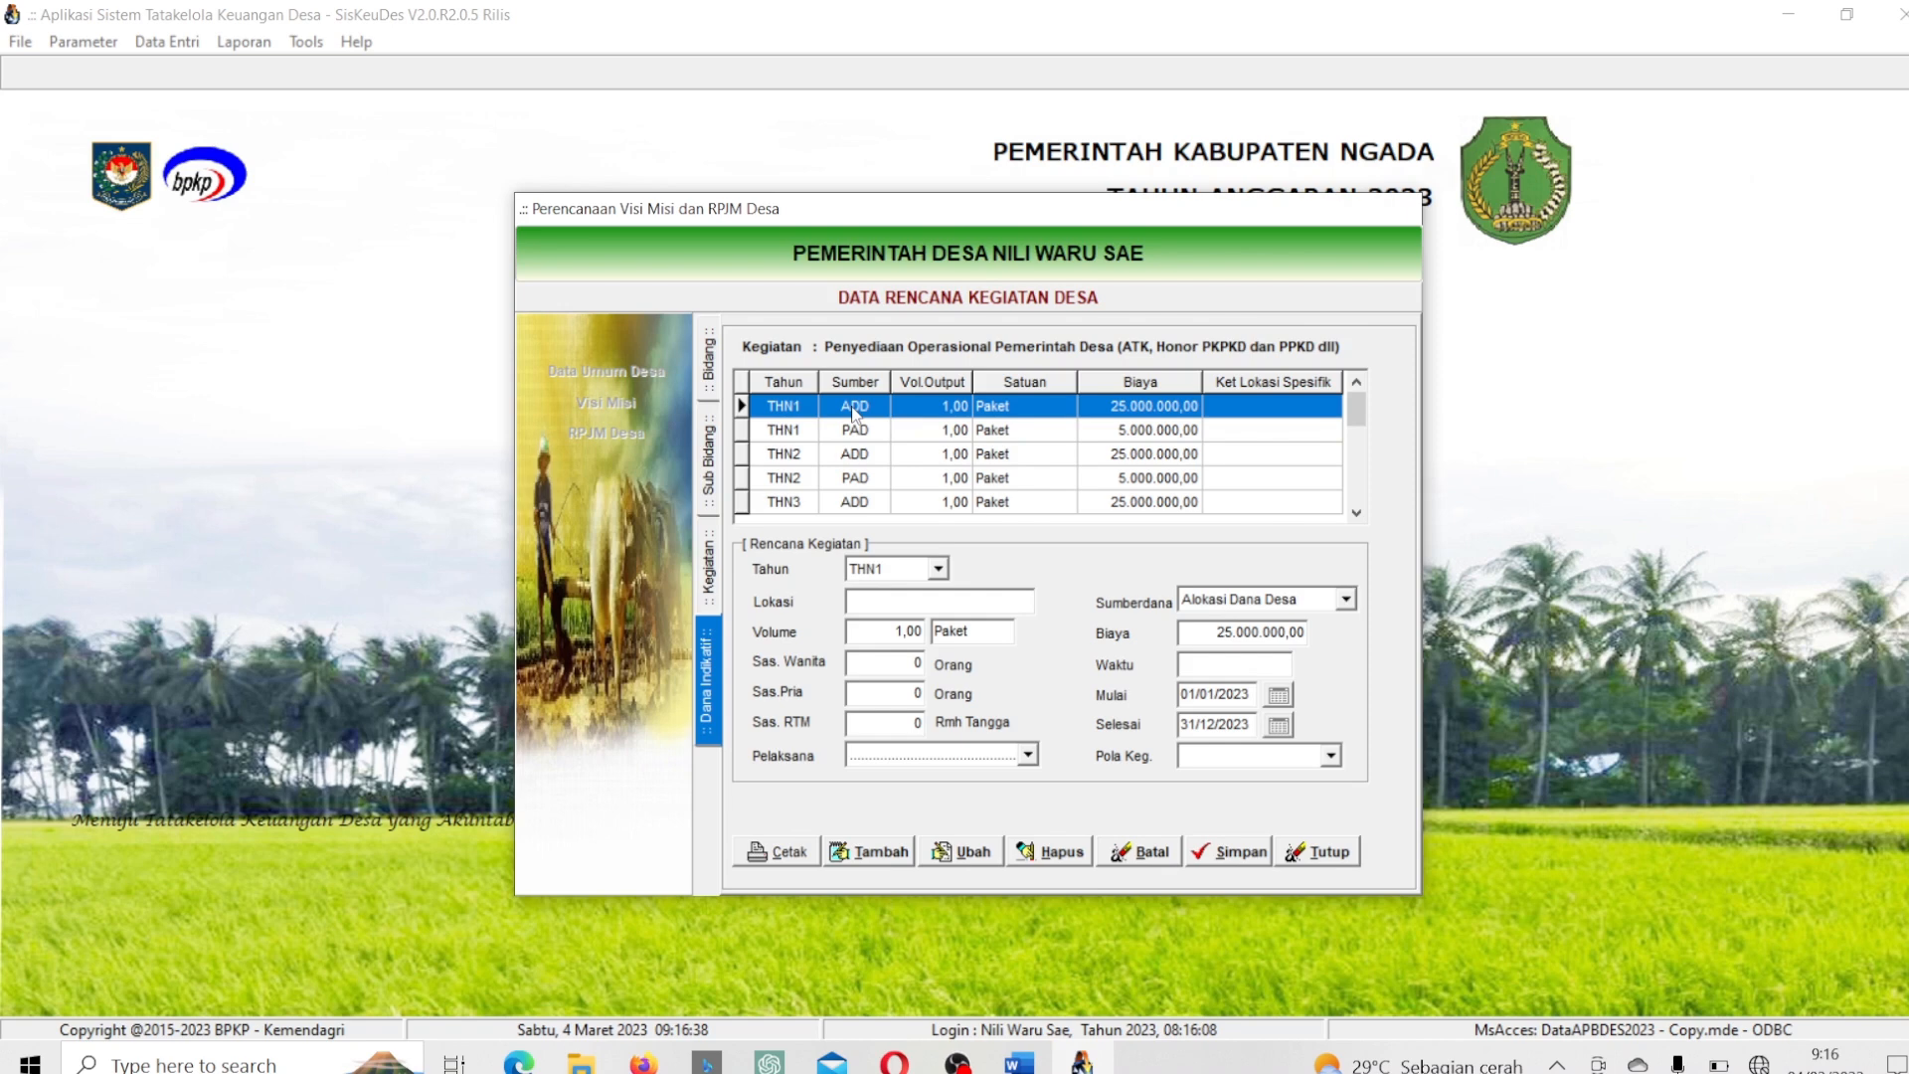
{"action": "left_click", "coordinate": [795, 440]}
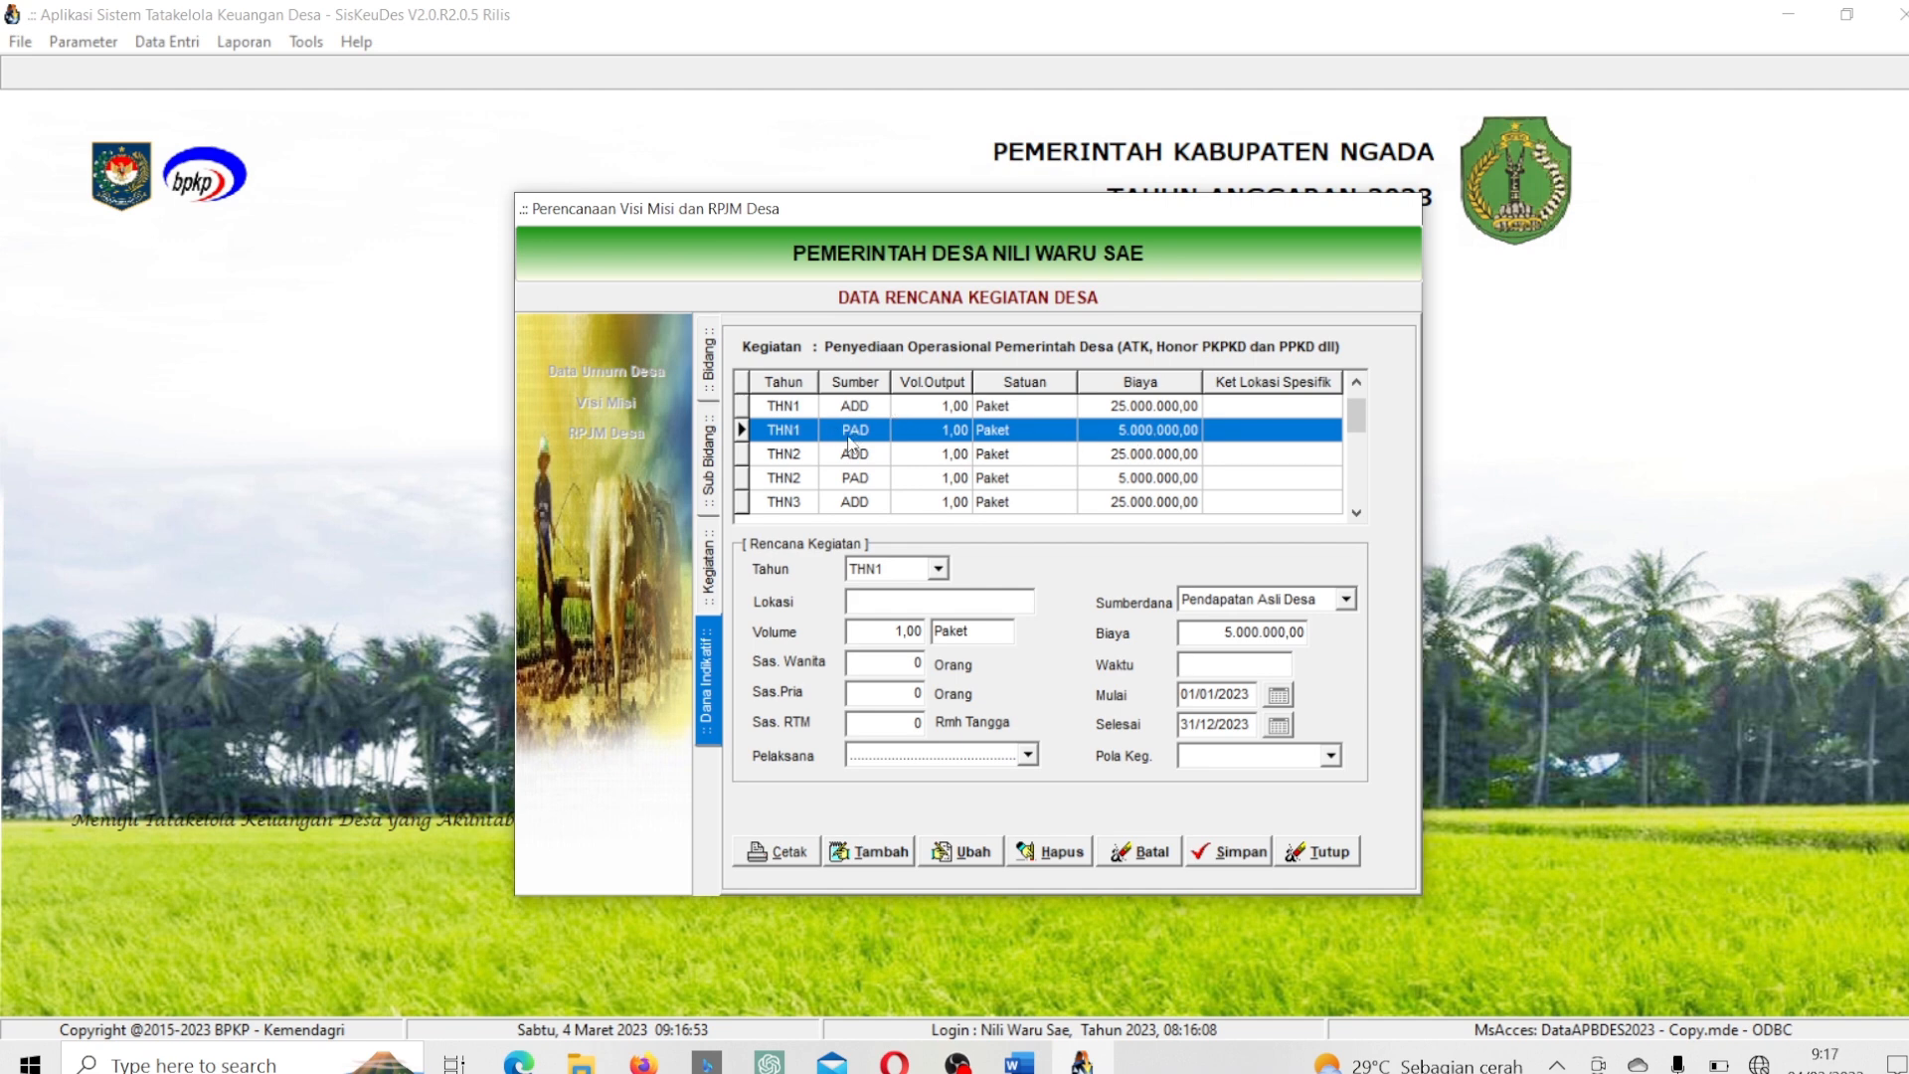
{"action": "left_click", "coordinate": [790, 457]}
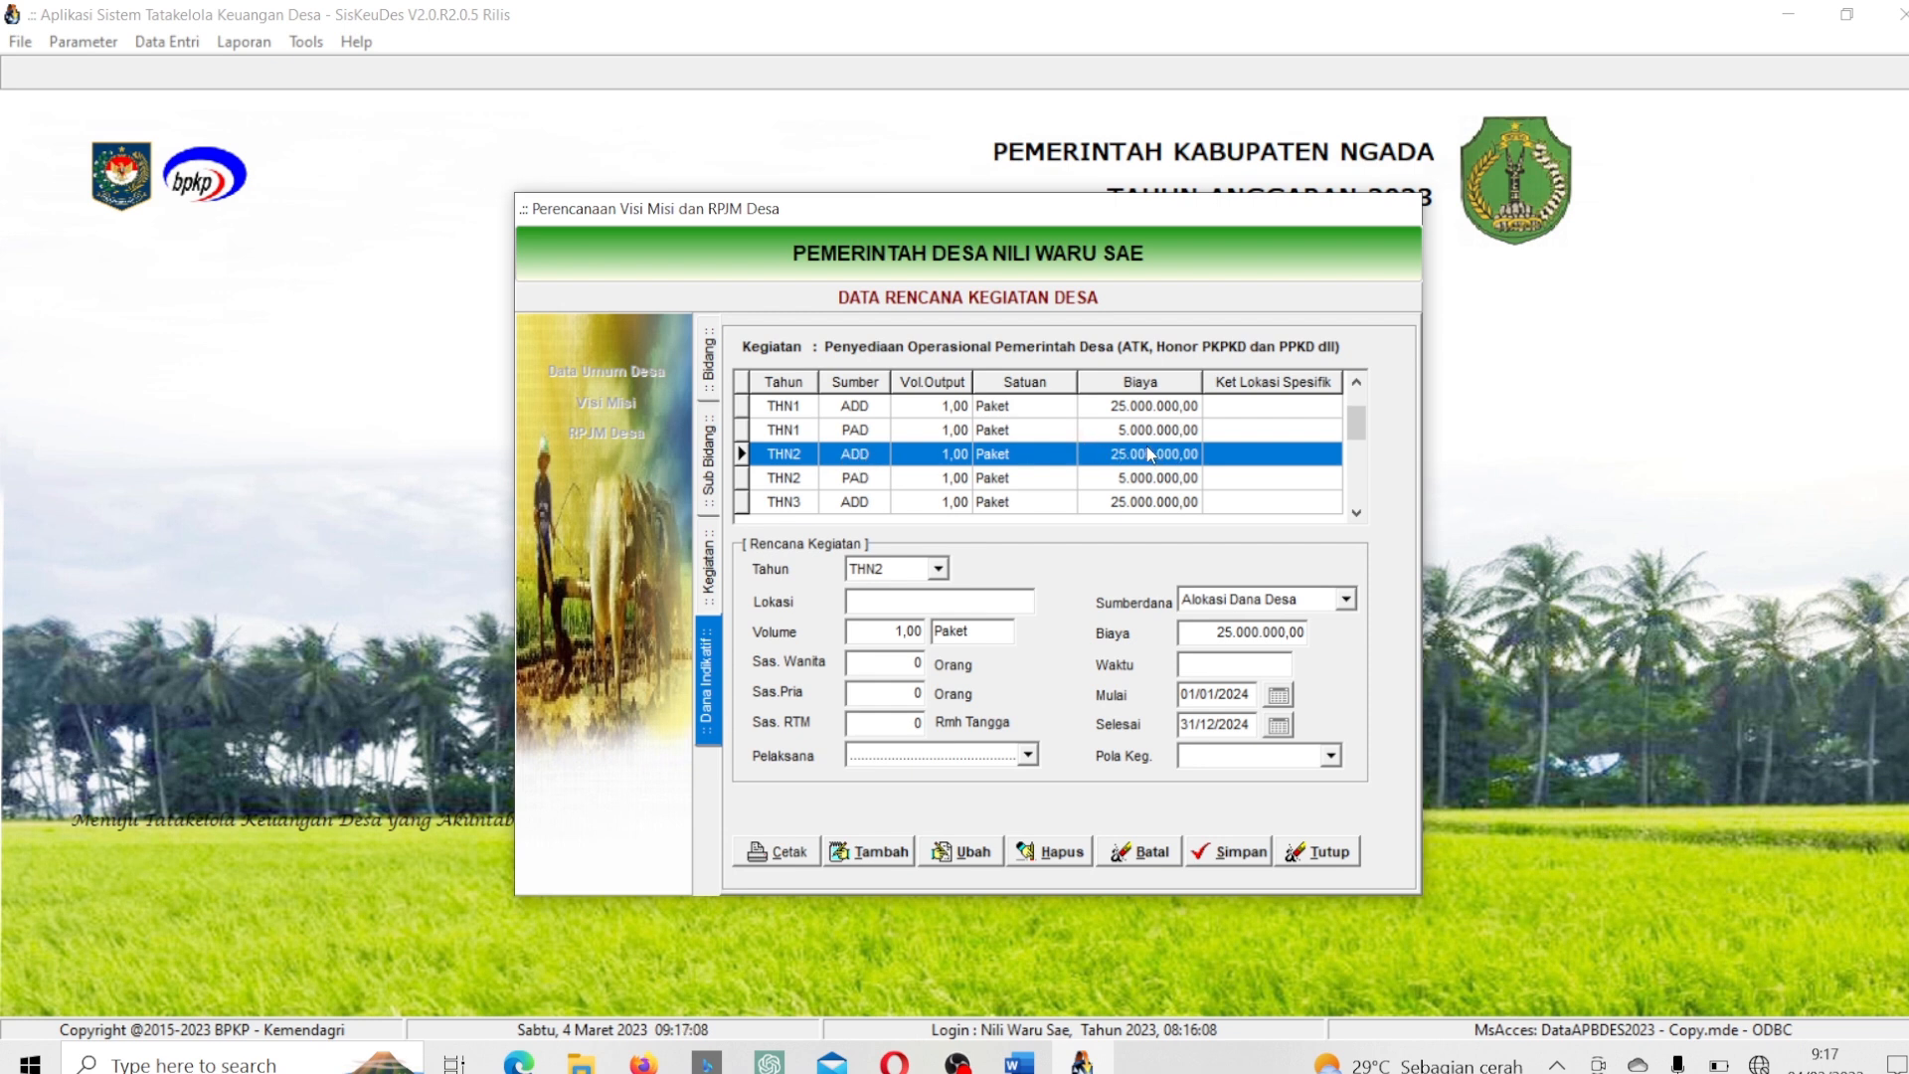
{"action": "left_click", "coordinate": [848, 487]}
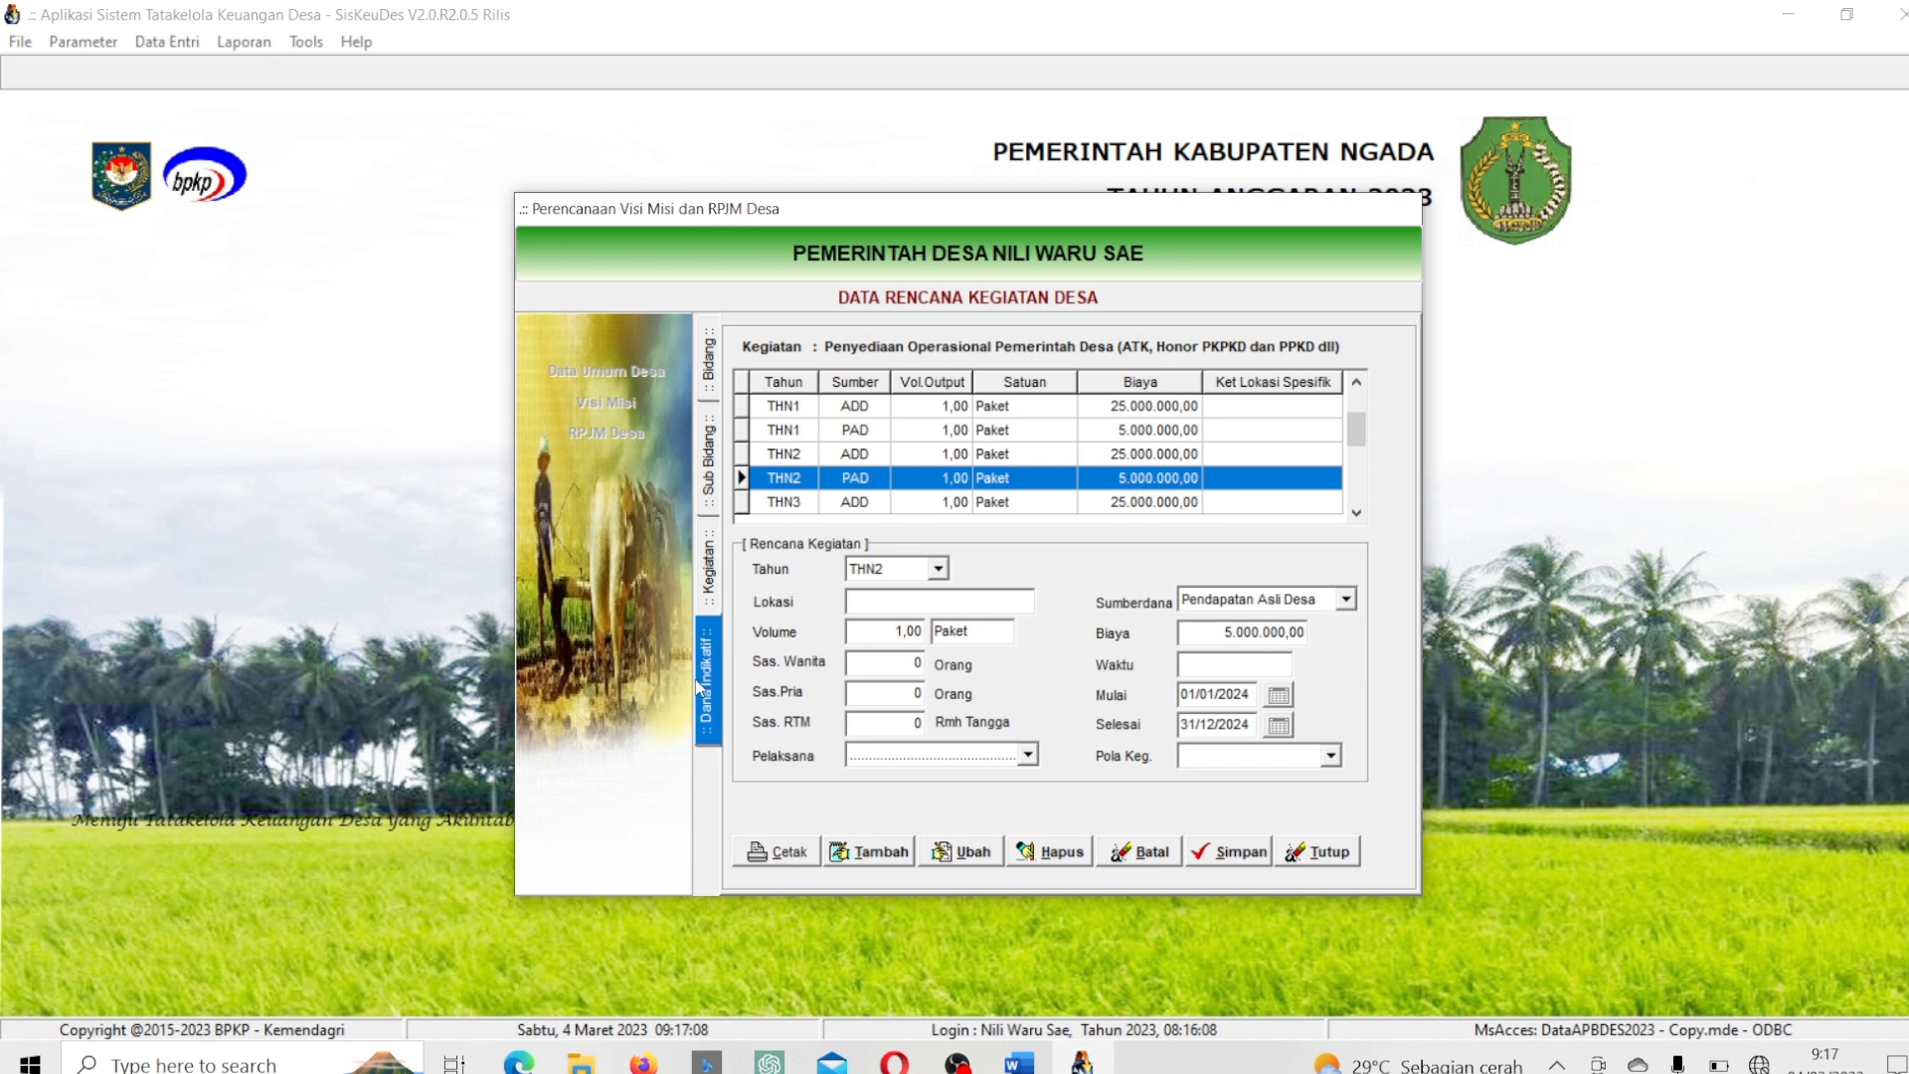
Preview the Rencana Kerja Pemerintah Desa report for the THN2 record and for the THN1 ADD record, closing each preview.
{"action": "left_click", "coordinate": [788, 853]}
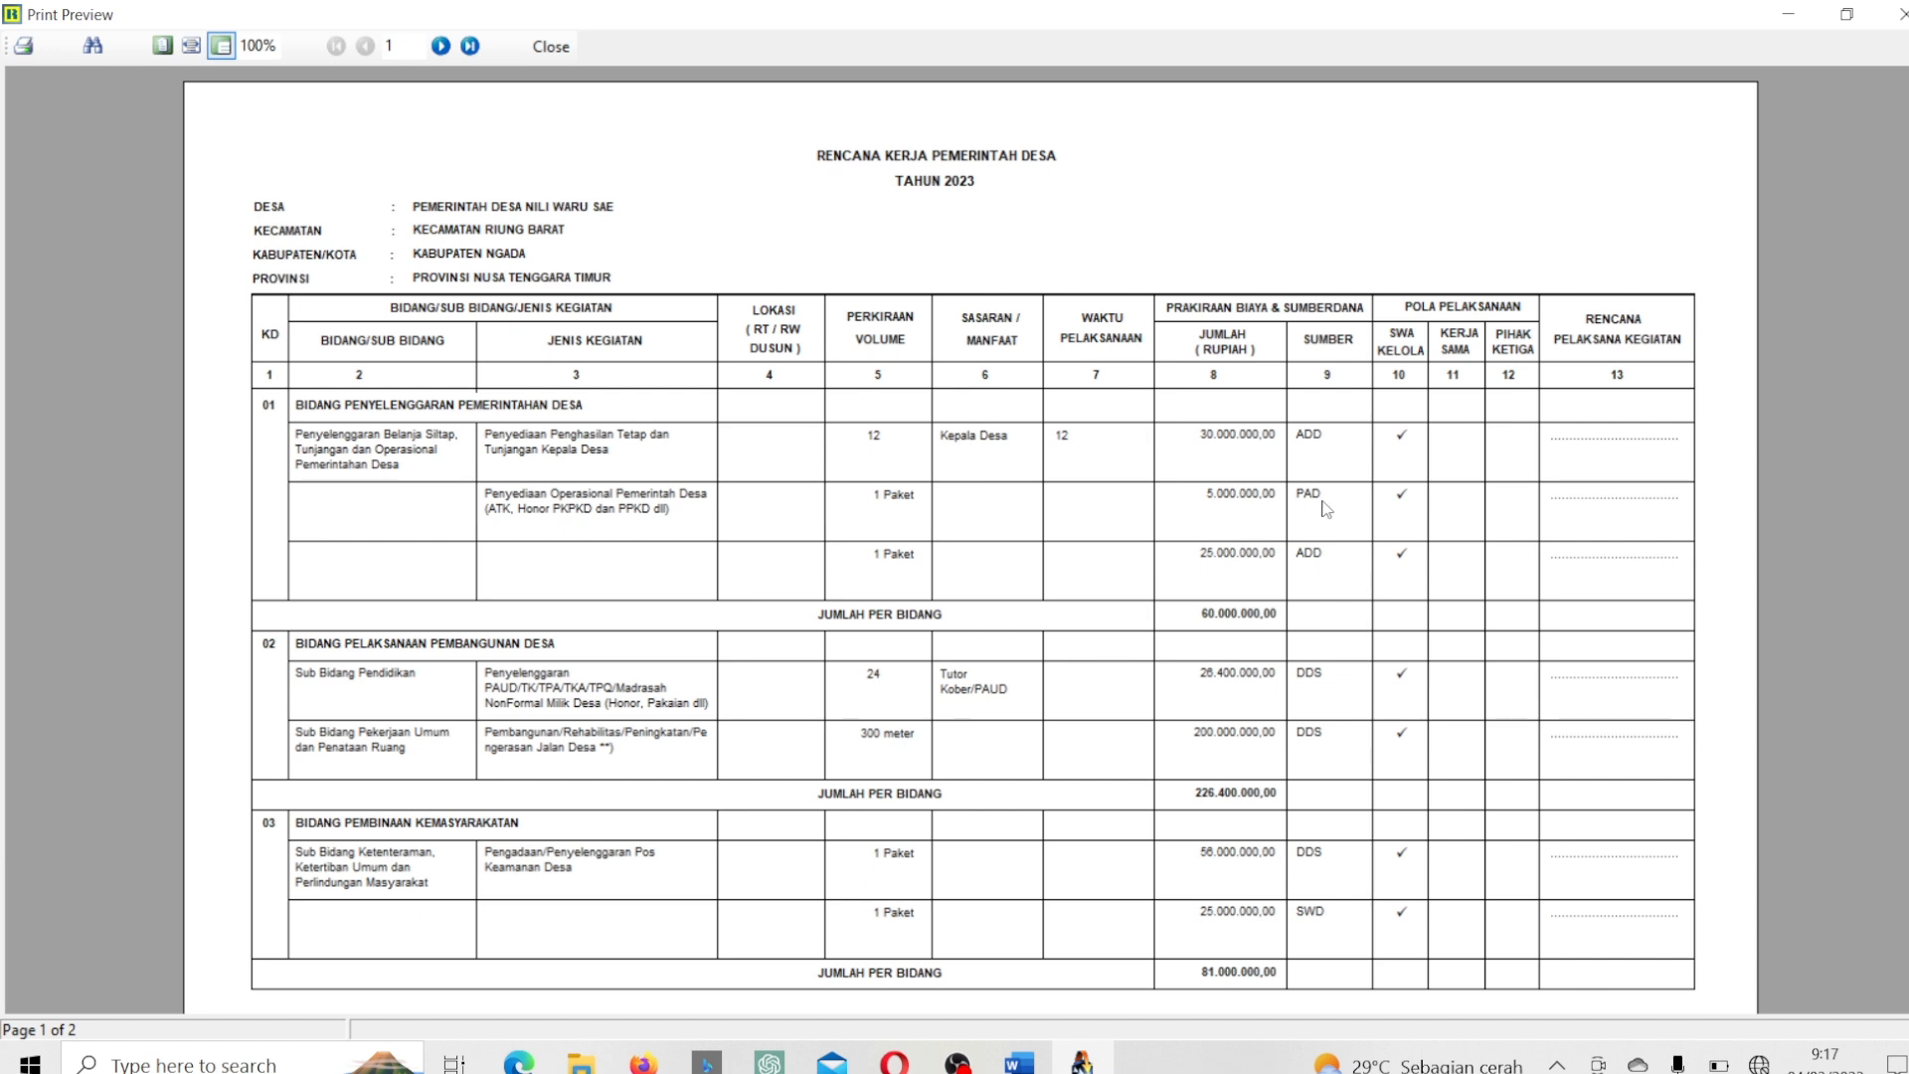
{"action": "left_click", "coordinate": [550, 46]}
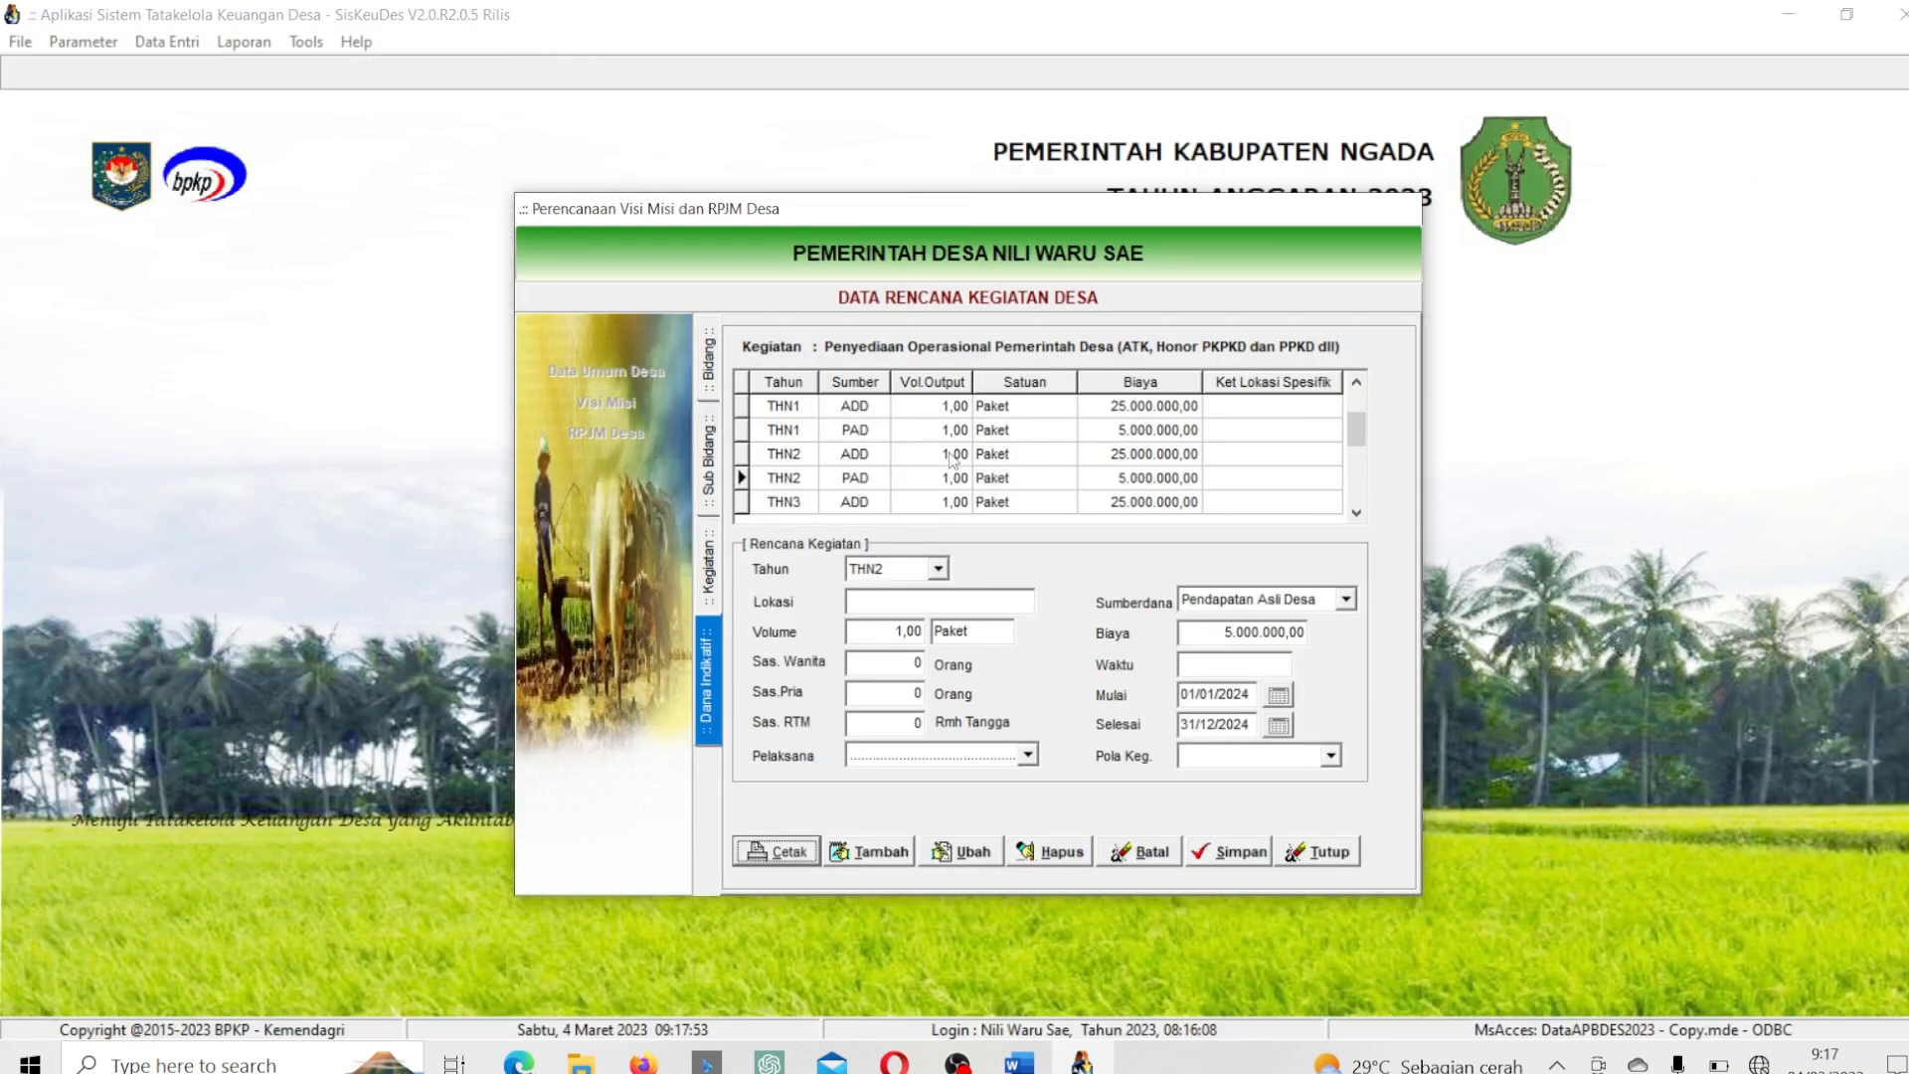
{"action": "left_click", "coordinate": [885, 507]}
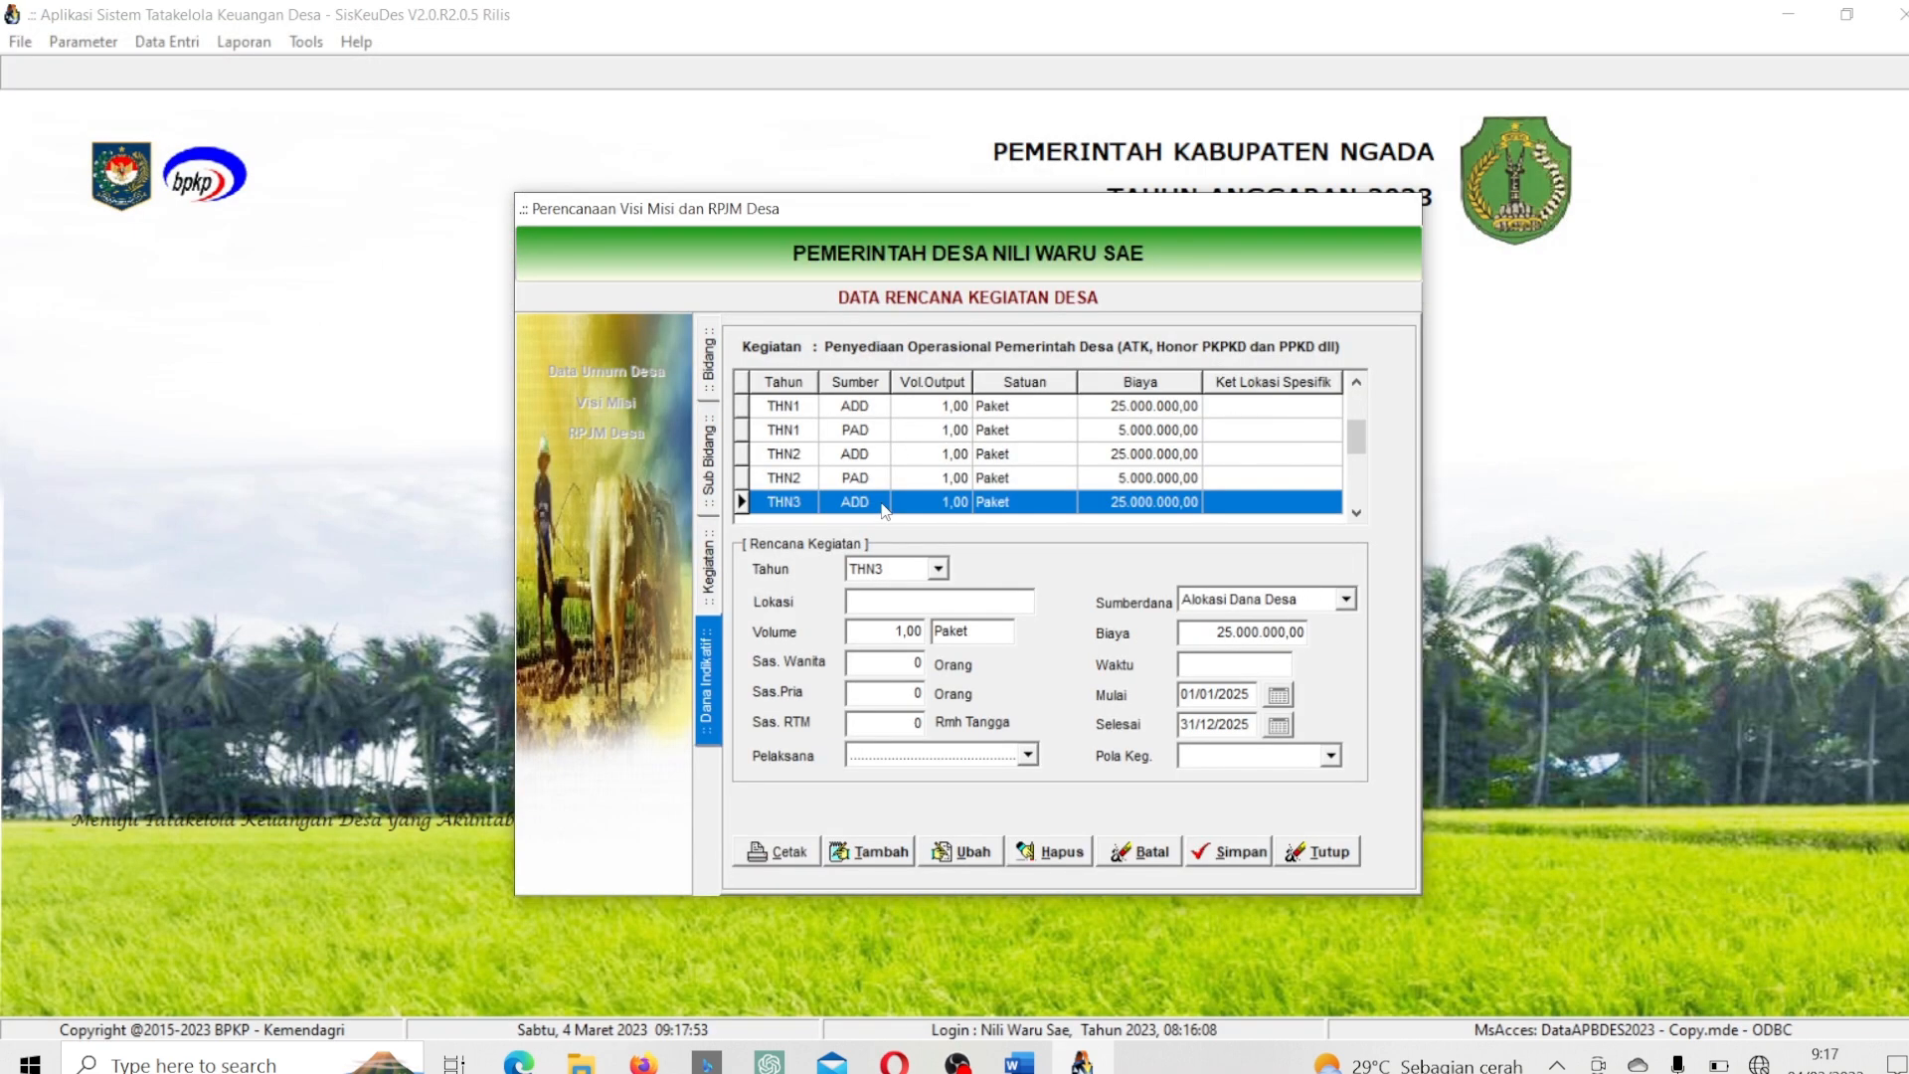
{"action": "left_click", "coordinate": [907, 409]}
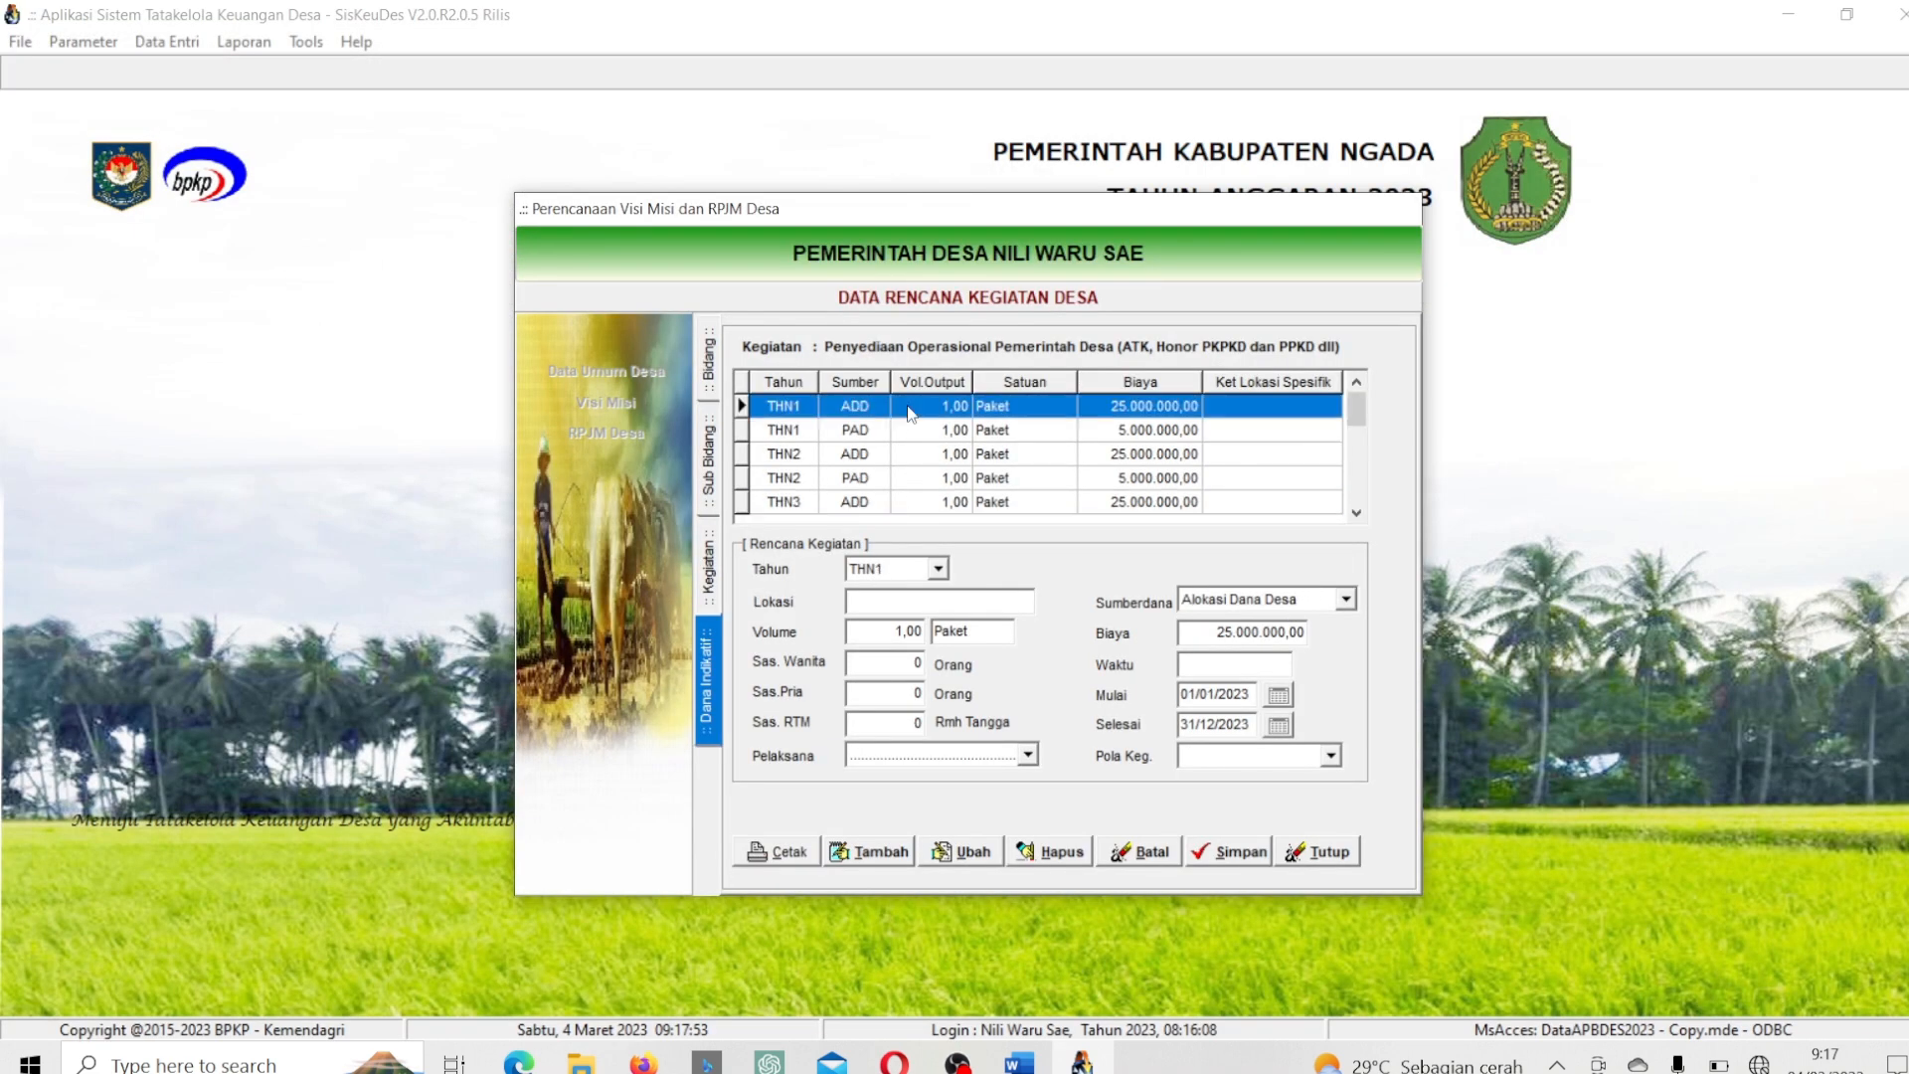
{"action": "left_click", "coordinate": [784, 853]}
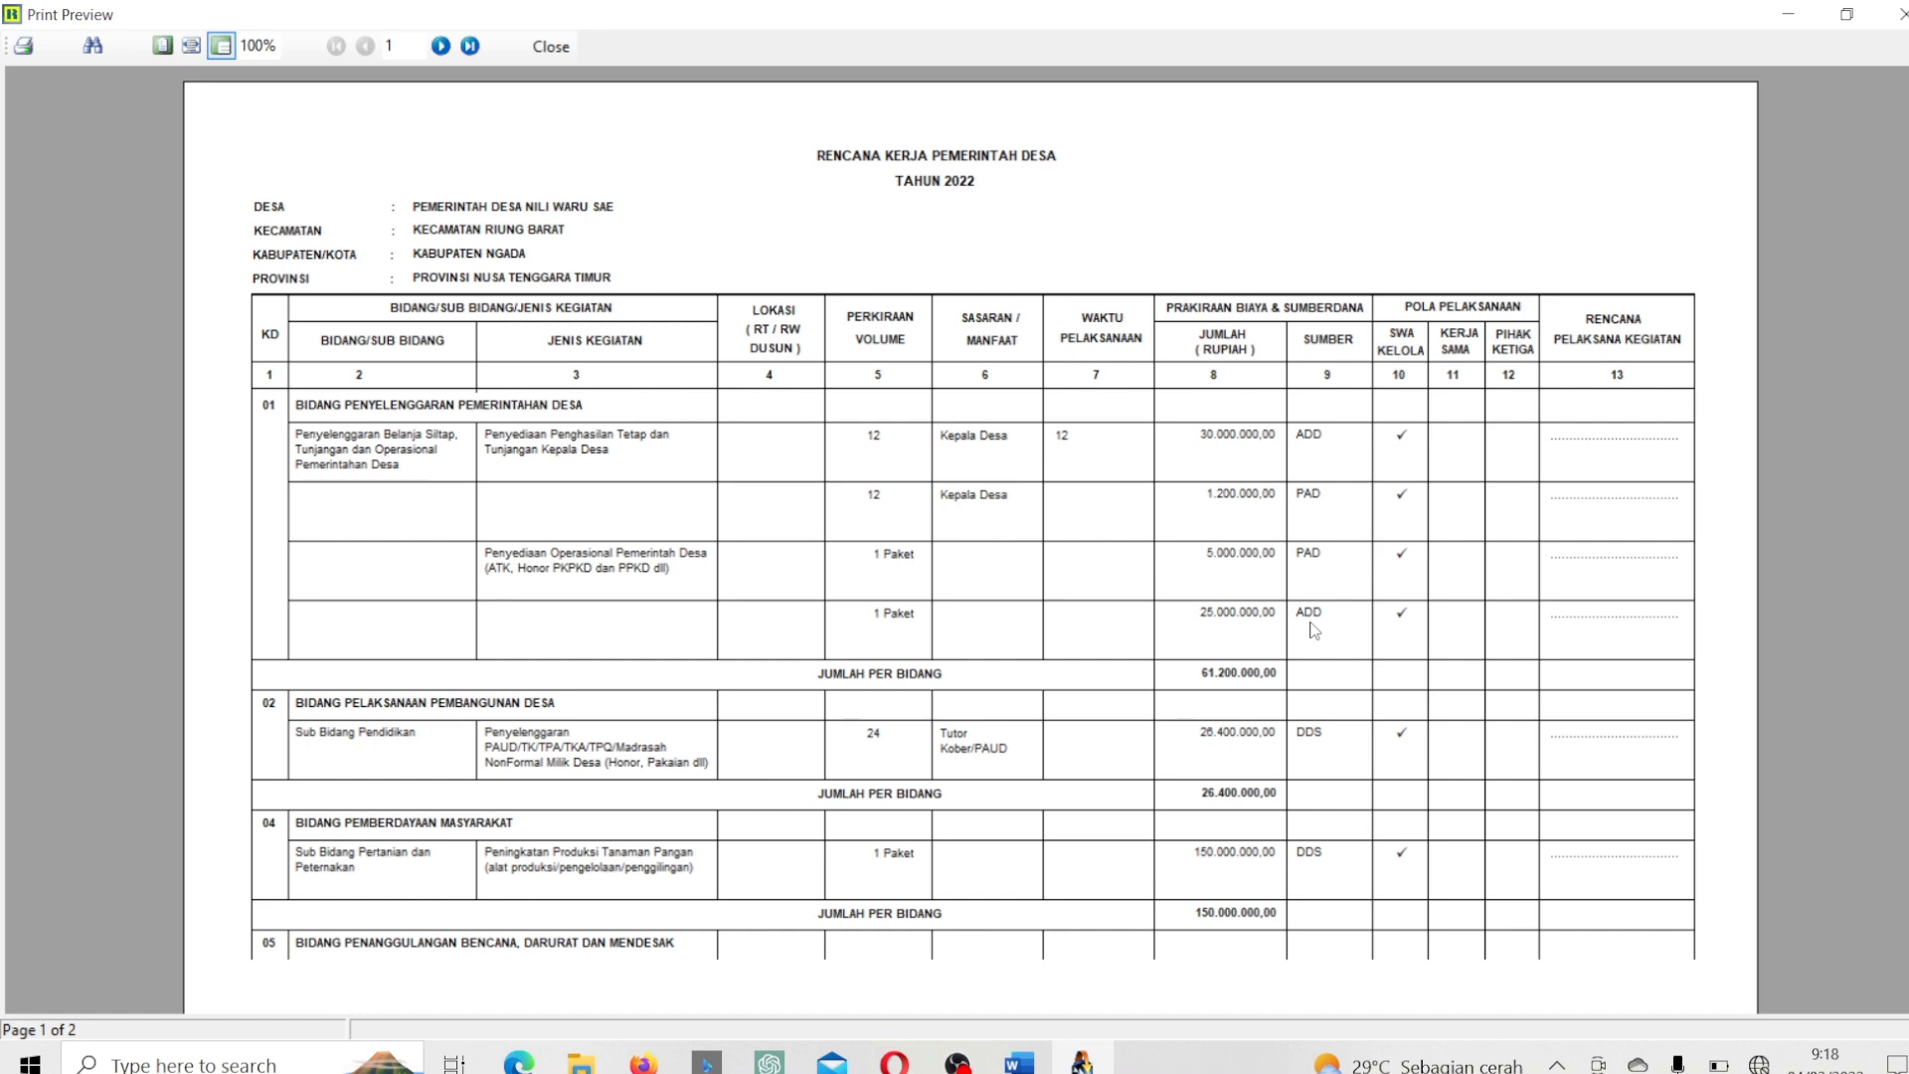
{"action": "left_click", "coordinate": [551, 46]}
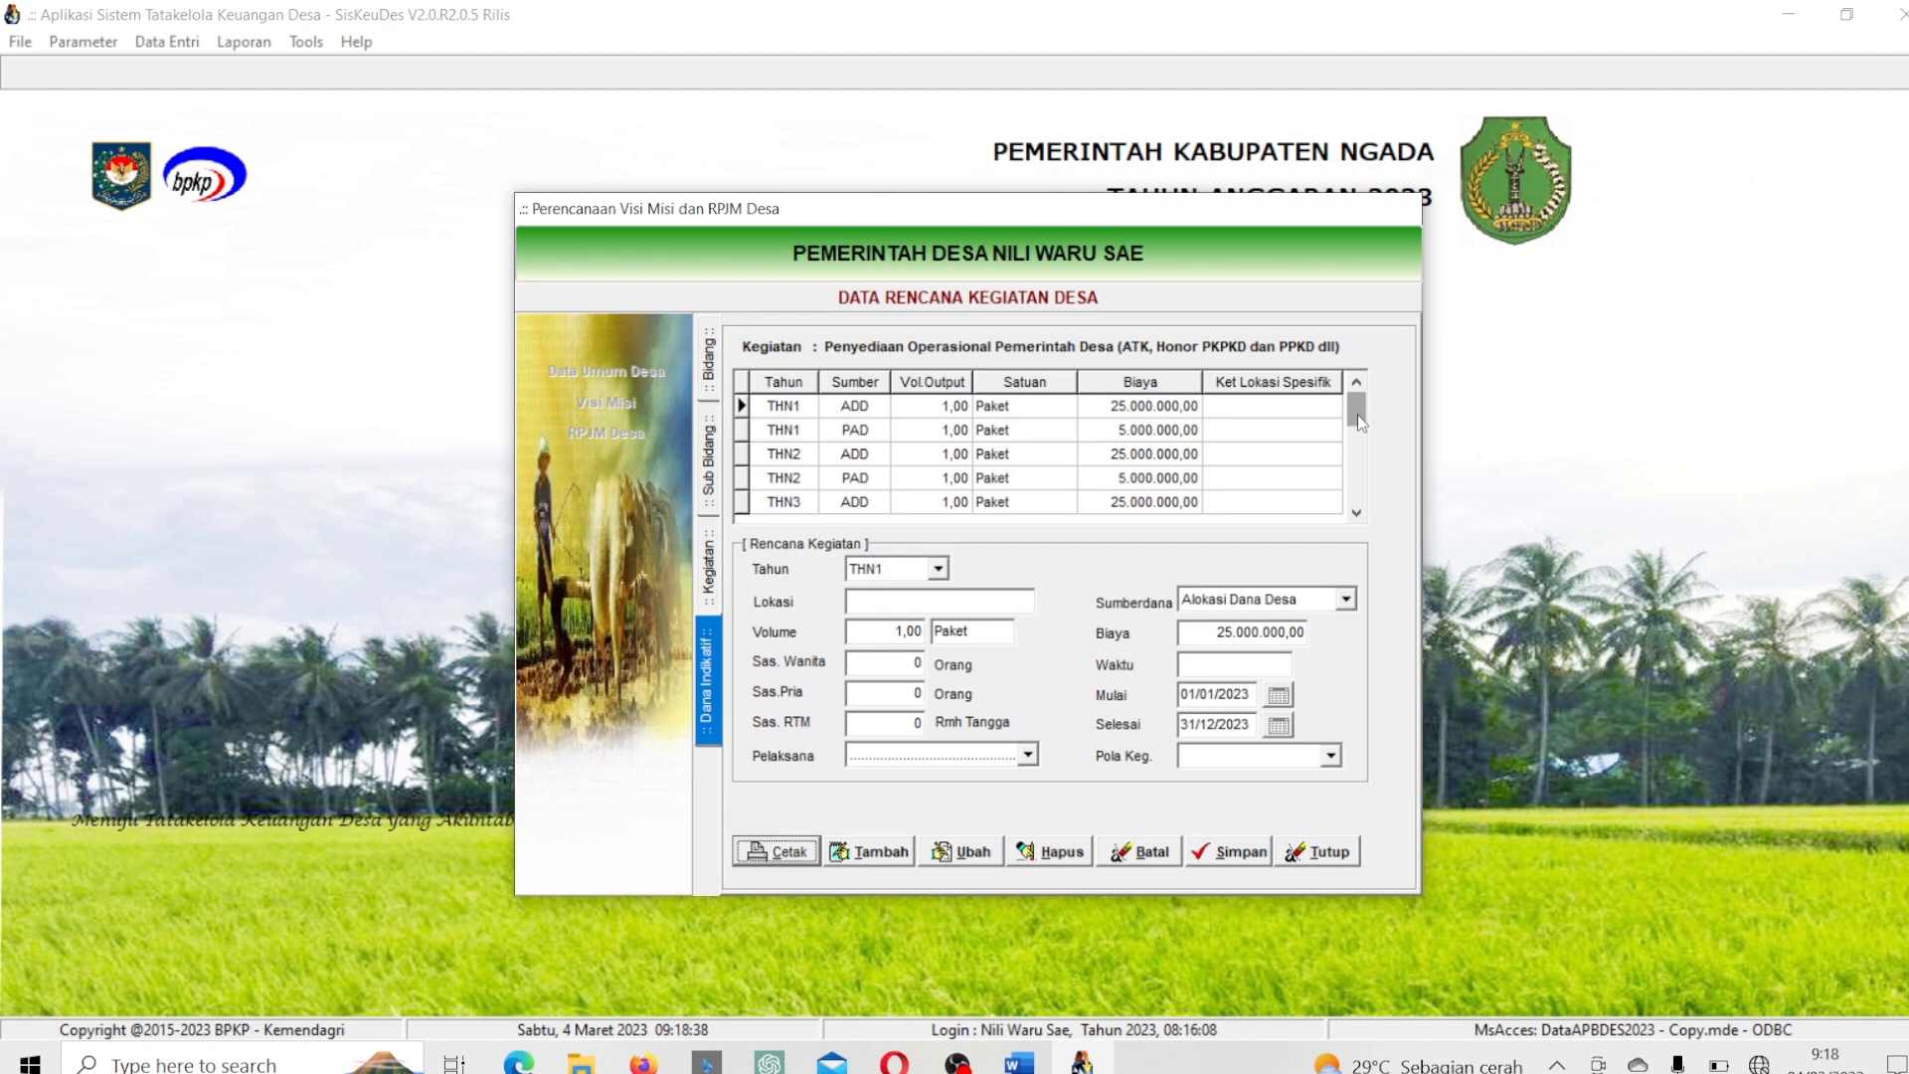
Open the Dana Indikatif of Penyediaan Penghasilan Tetap dan Tunjangan Kepala Desa and look over its yearly funding list.
{"action": "left_click", "coordinate": [711, 588]}
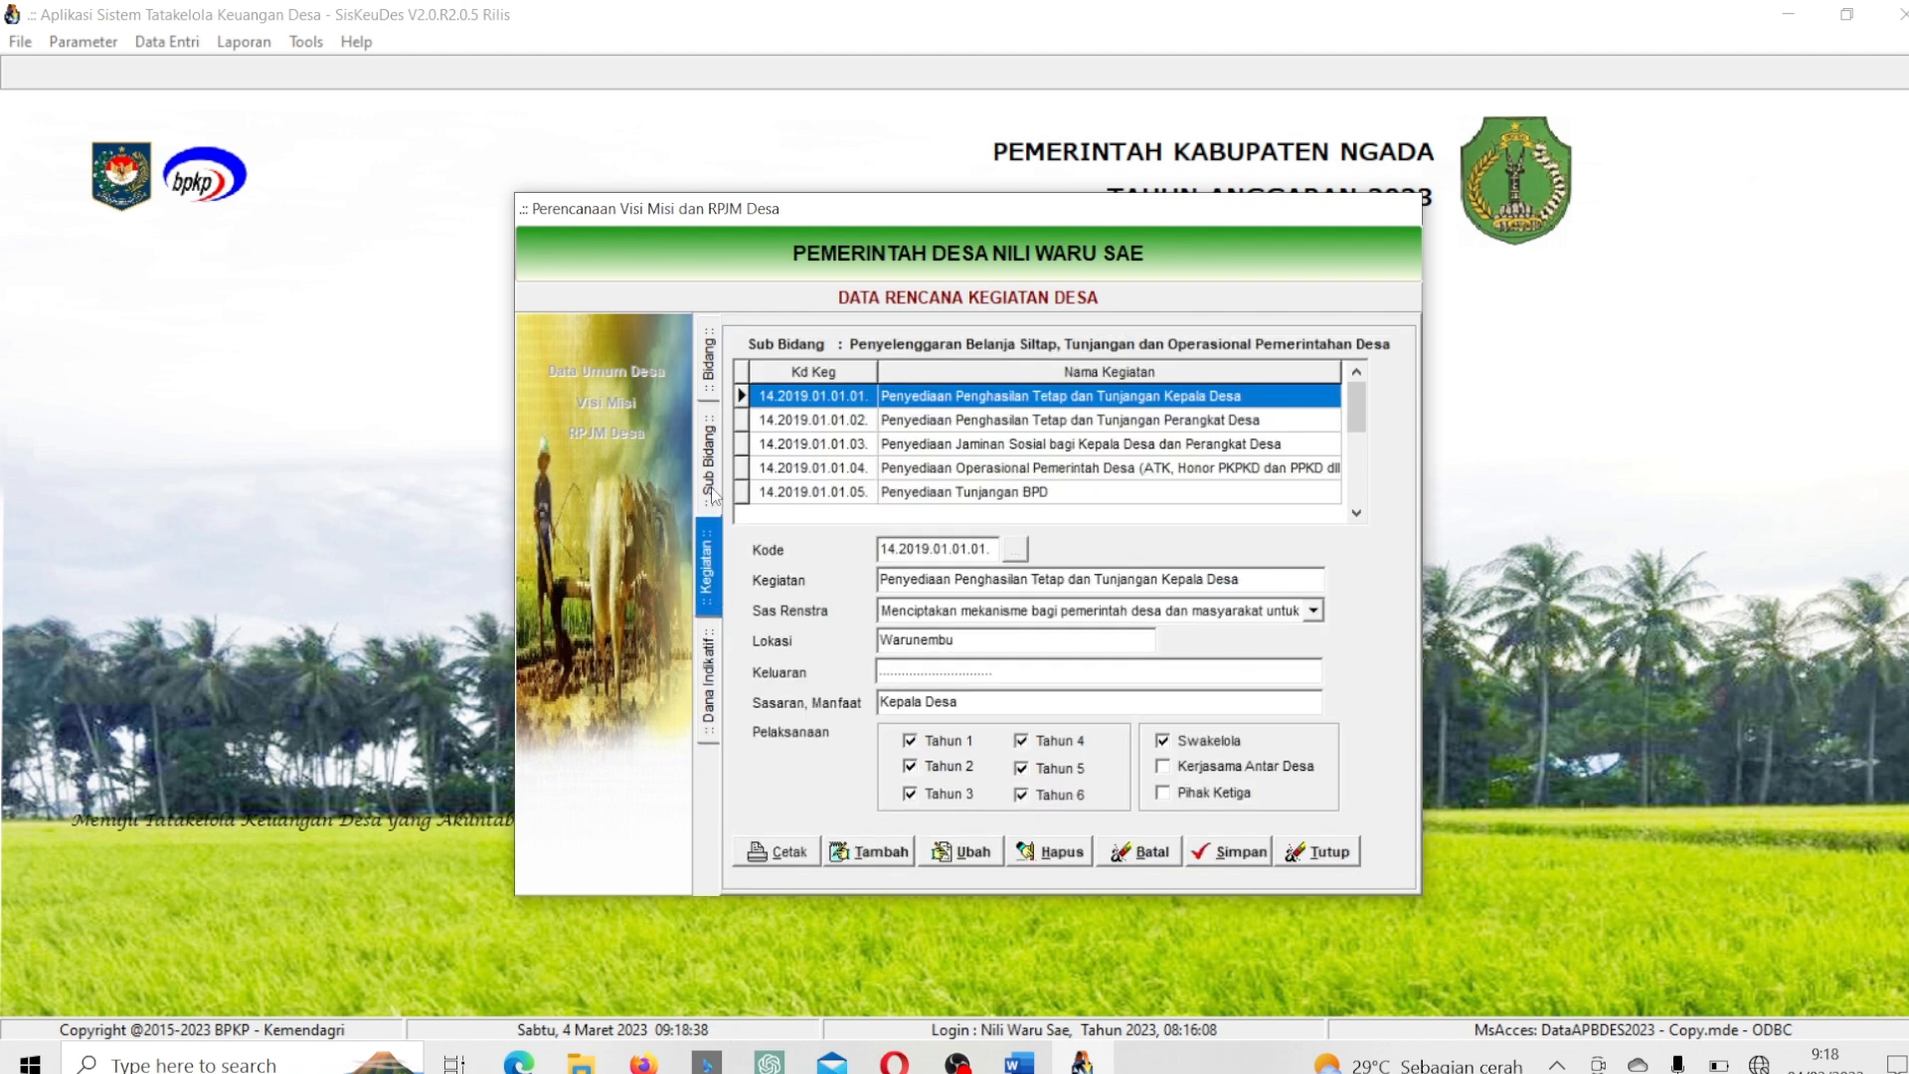
{"action": "left_click", "coordinate": [707, 661]}
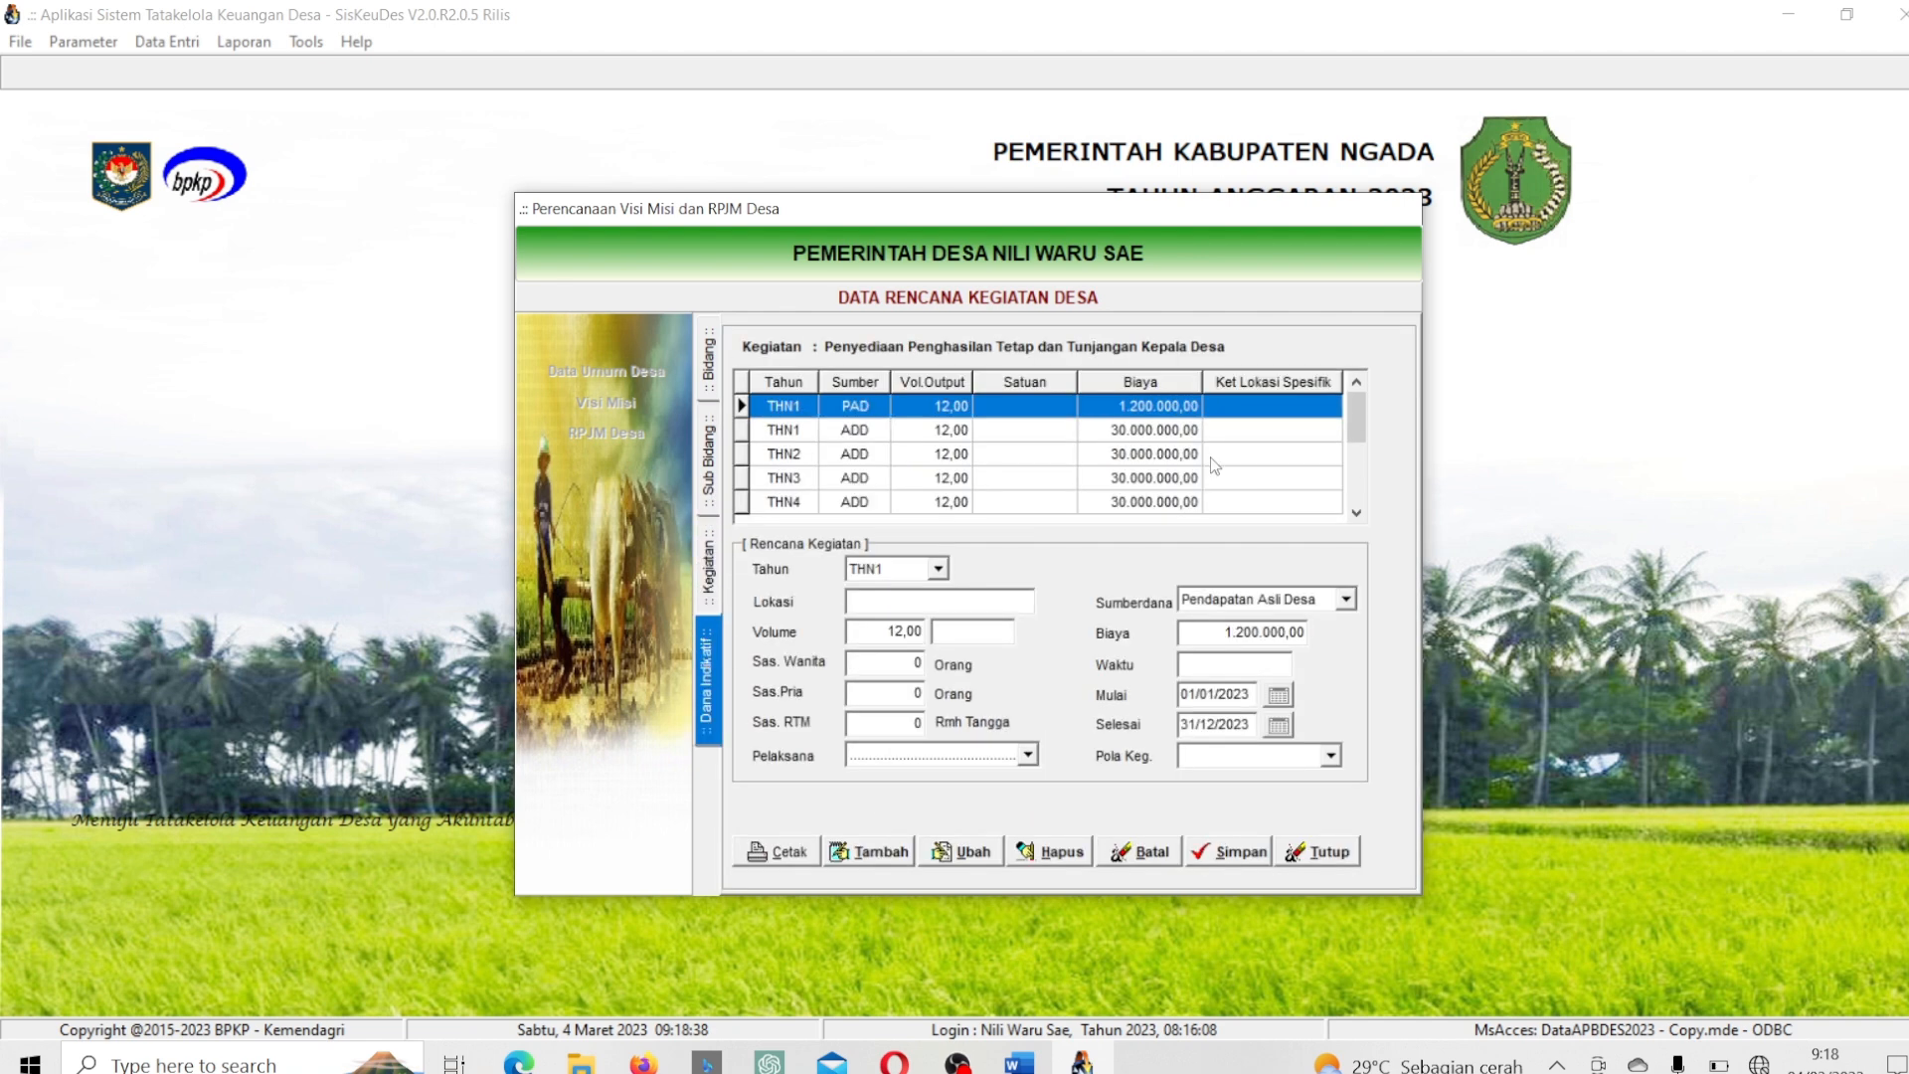
{"action": "left_click_drag", "start_coordinate": [1356, 419], "coordinate": [1362, 514]}
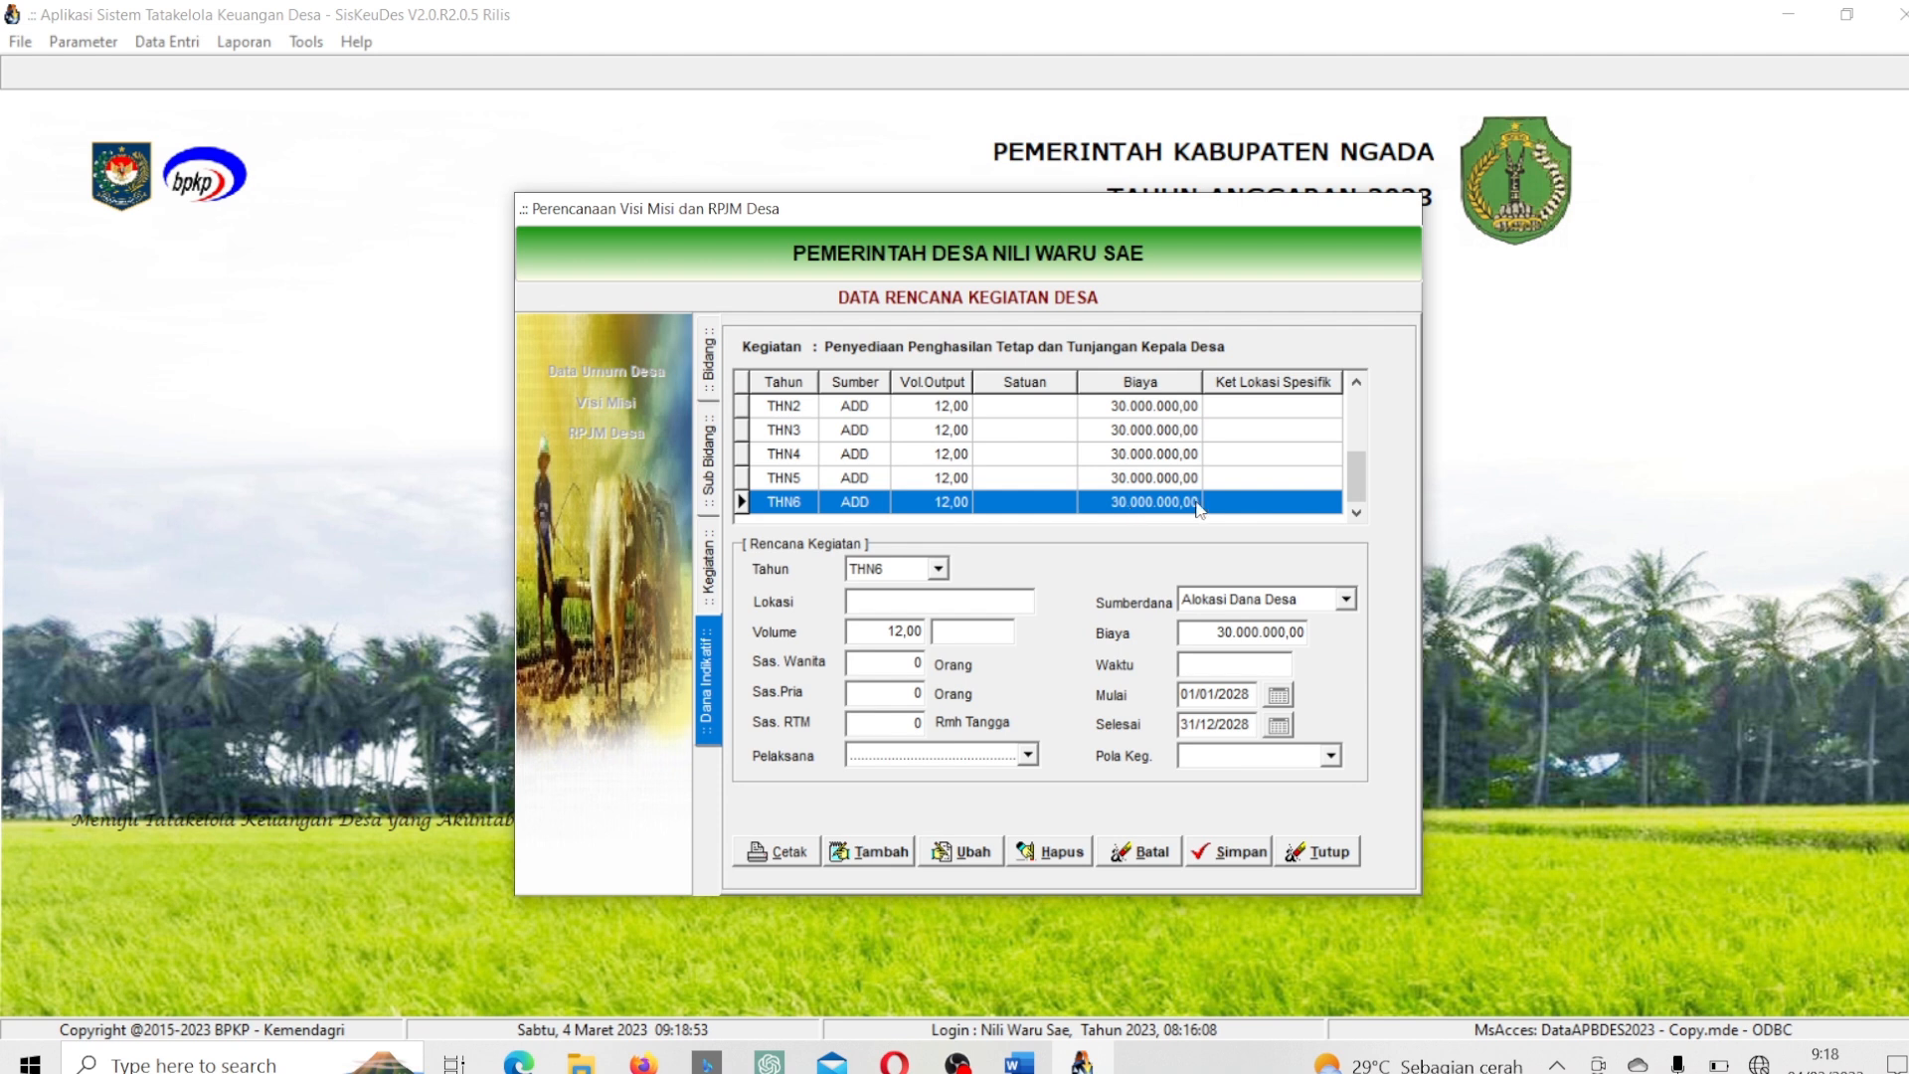
{"action": "left_click_drag", "start_coordinate": [1354, 473], "coordinate": [1356, 396]}
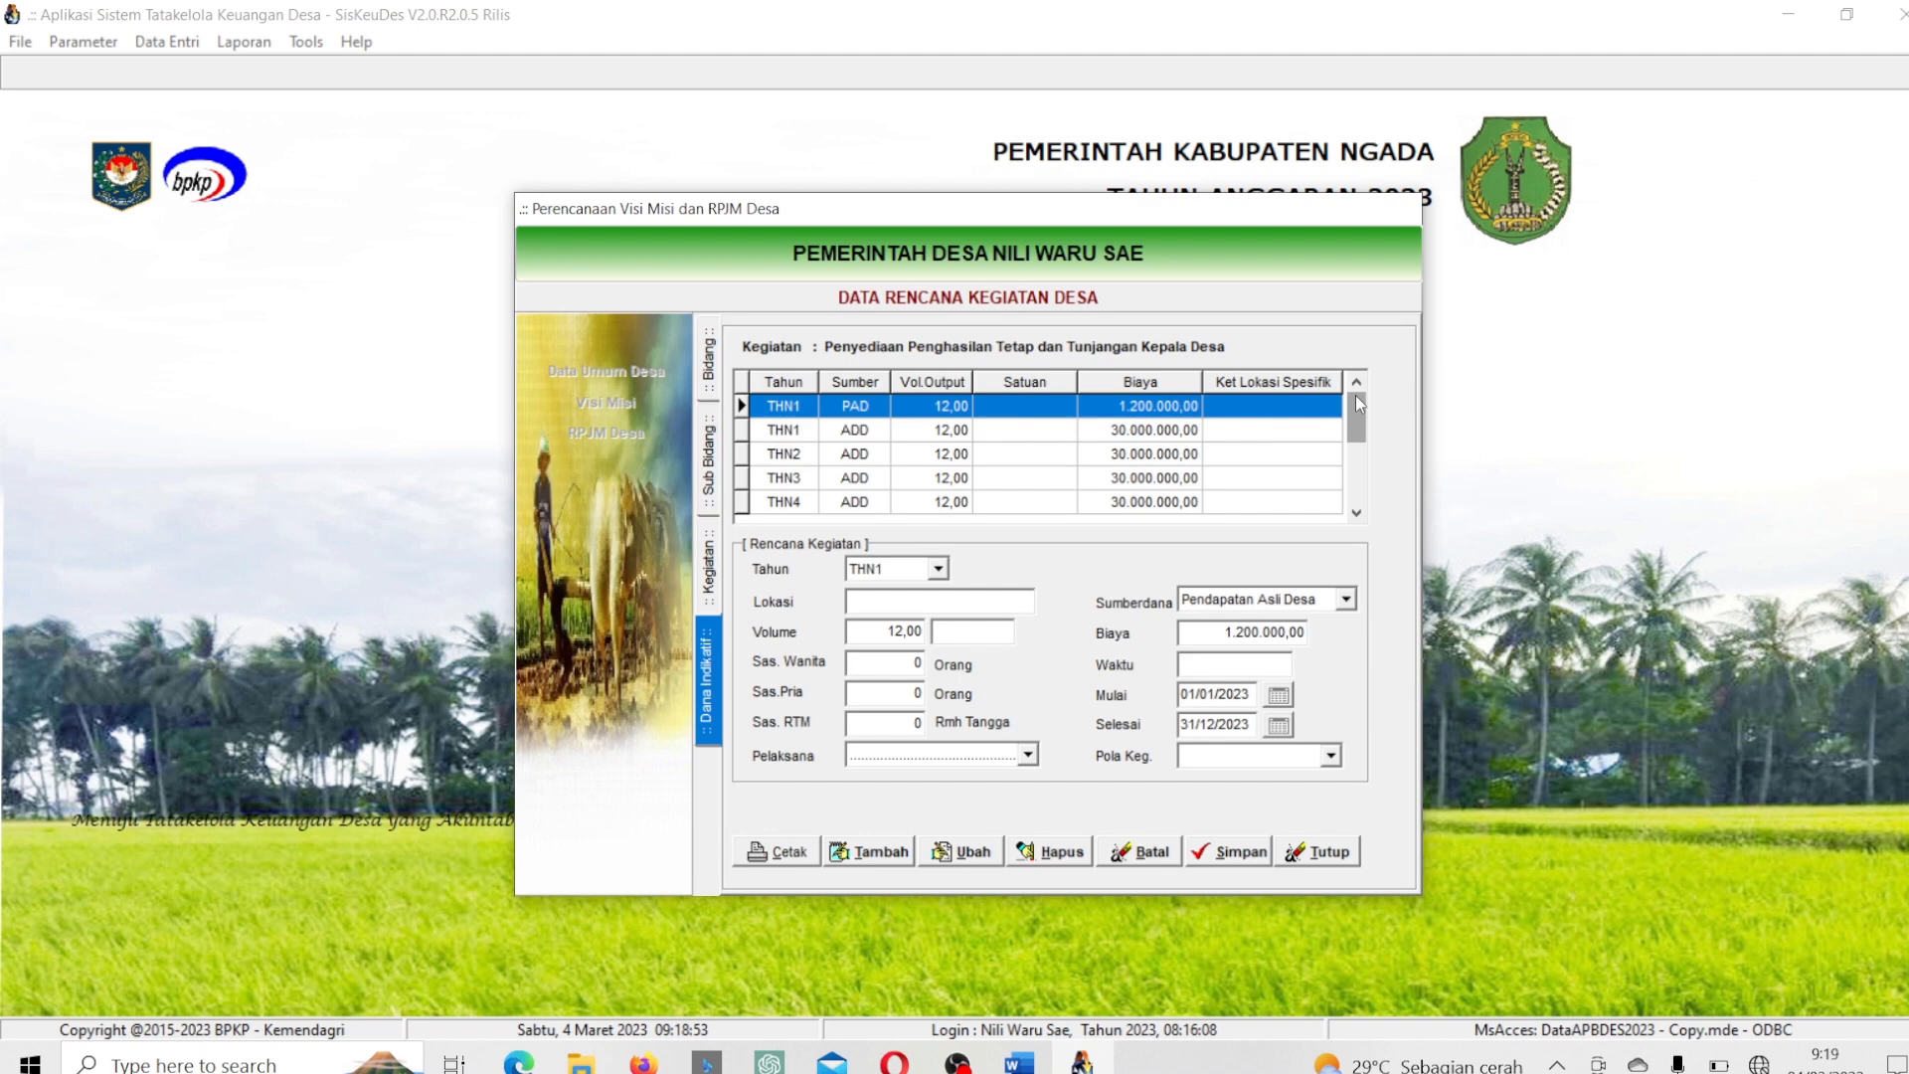
Go through the Kepala Desa funding records from THN1 to THN6, and exit the Perencanaan Visi Misi dan RPJM Desa form.
{"action": "key", "text": "Down"}
{"action": "key", "text": "Down"}
{"action": "key", "text": "Down"}
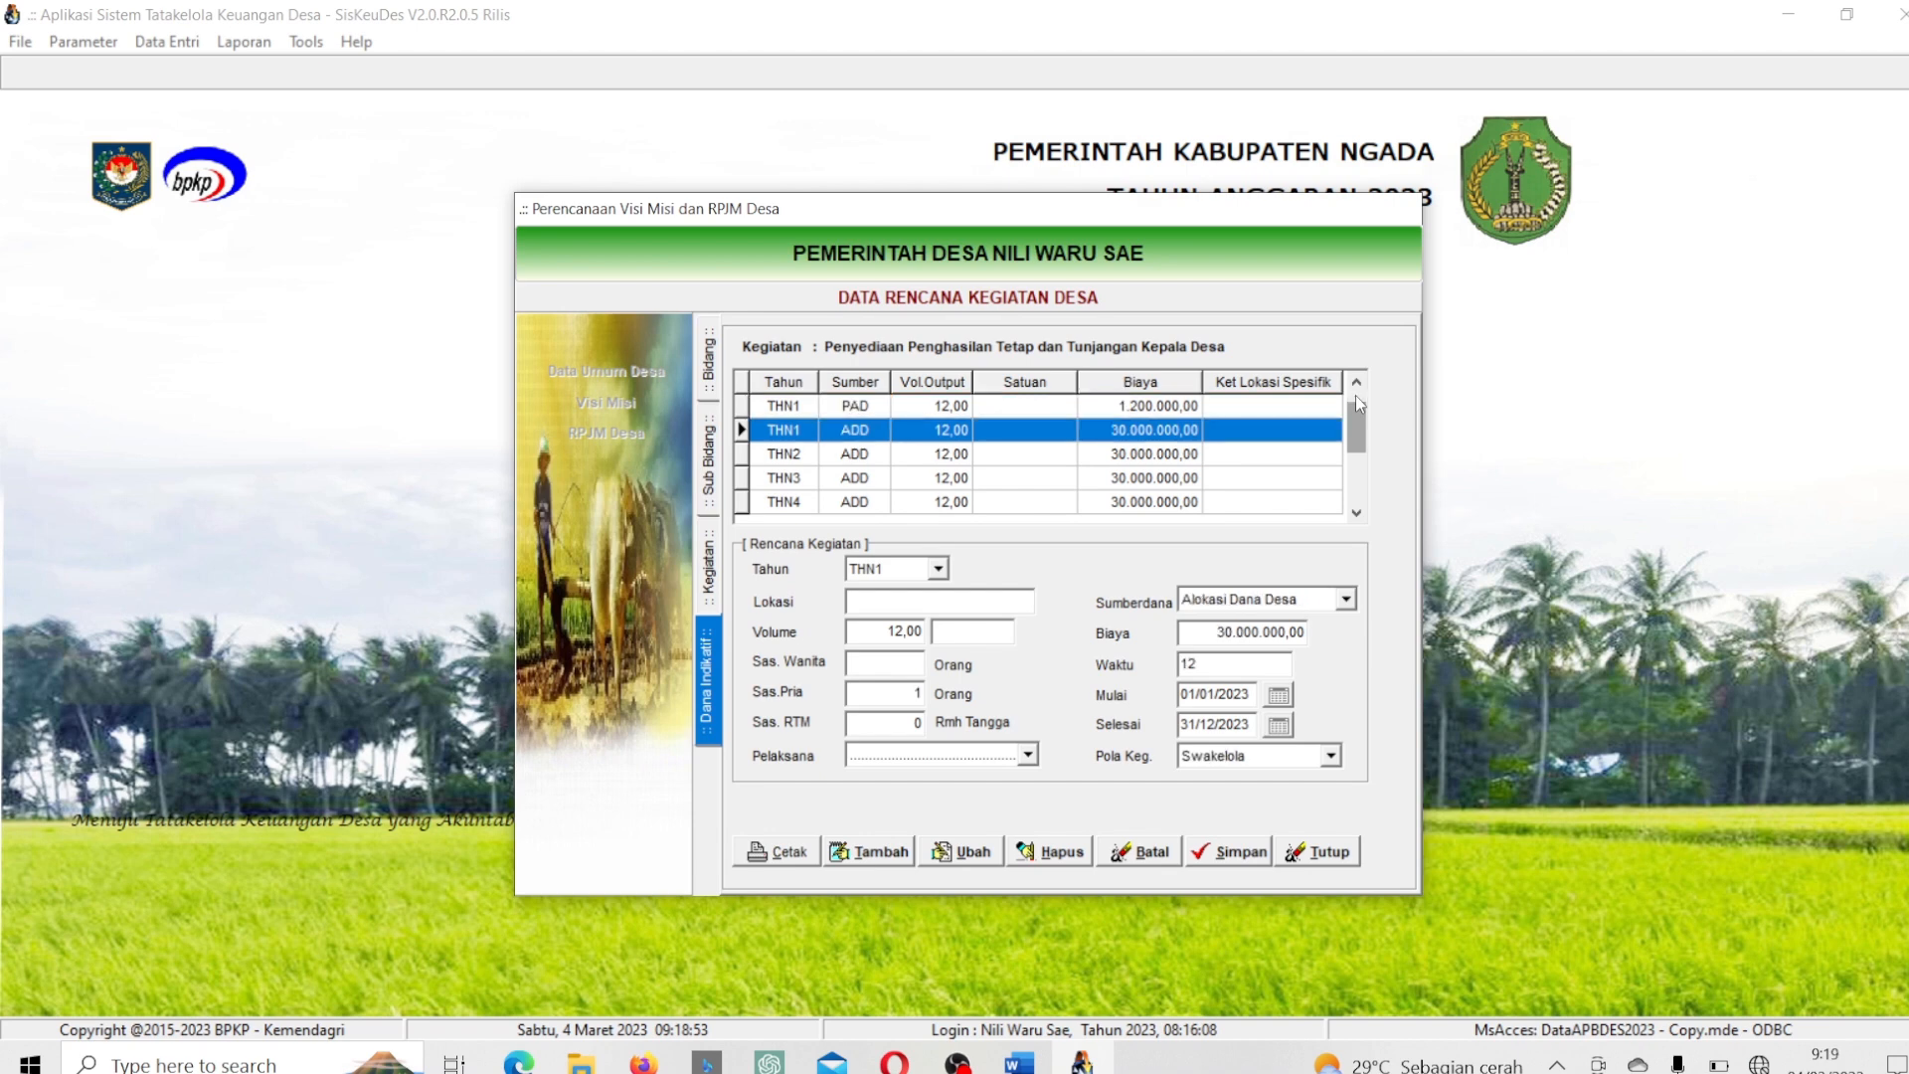
{"action": "key", "text": "Down"}
{"action": "key", "text": "Down"}
{"action": "key", "text": "Down"}
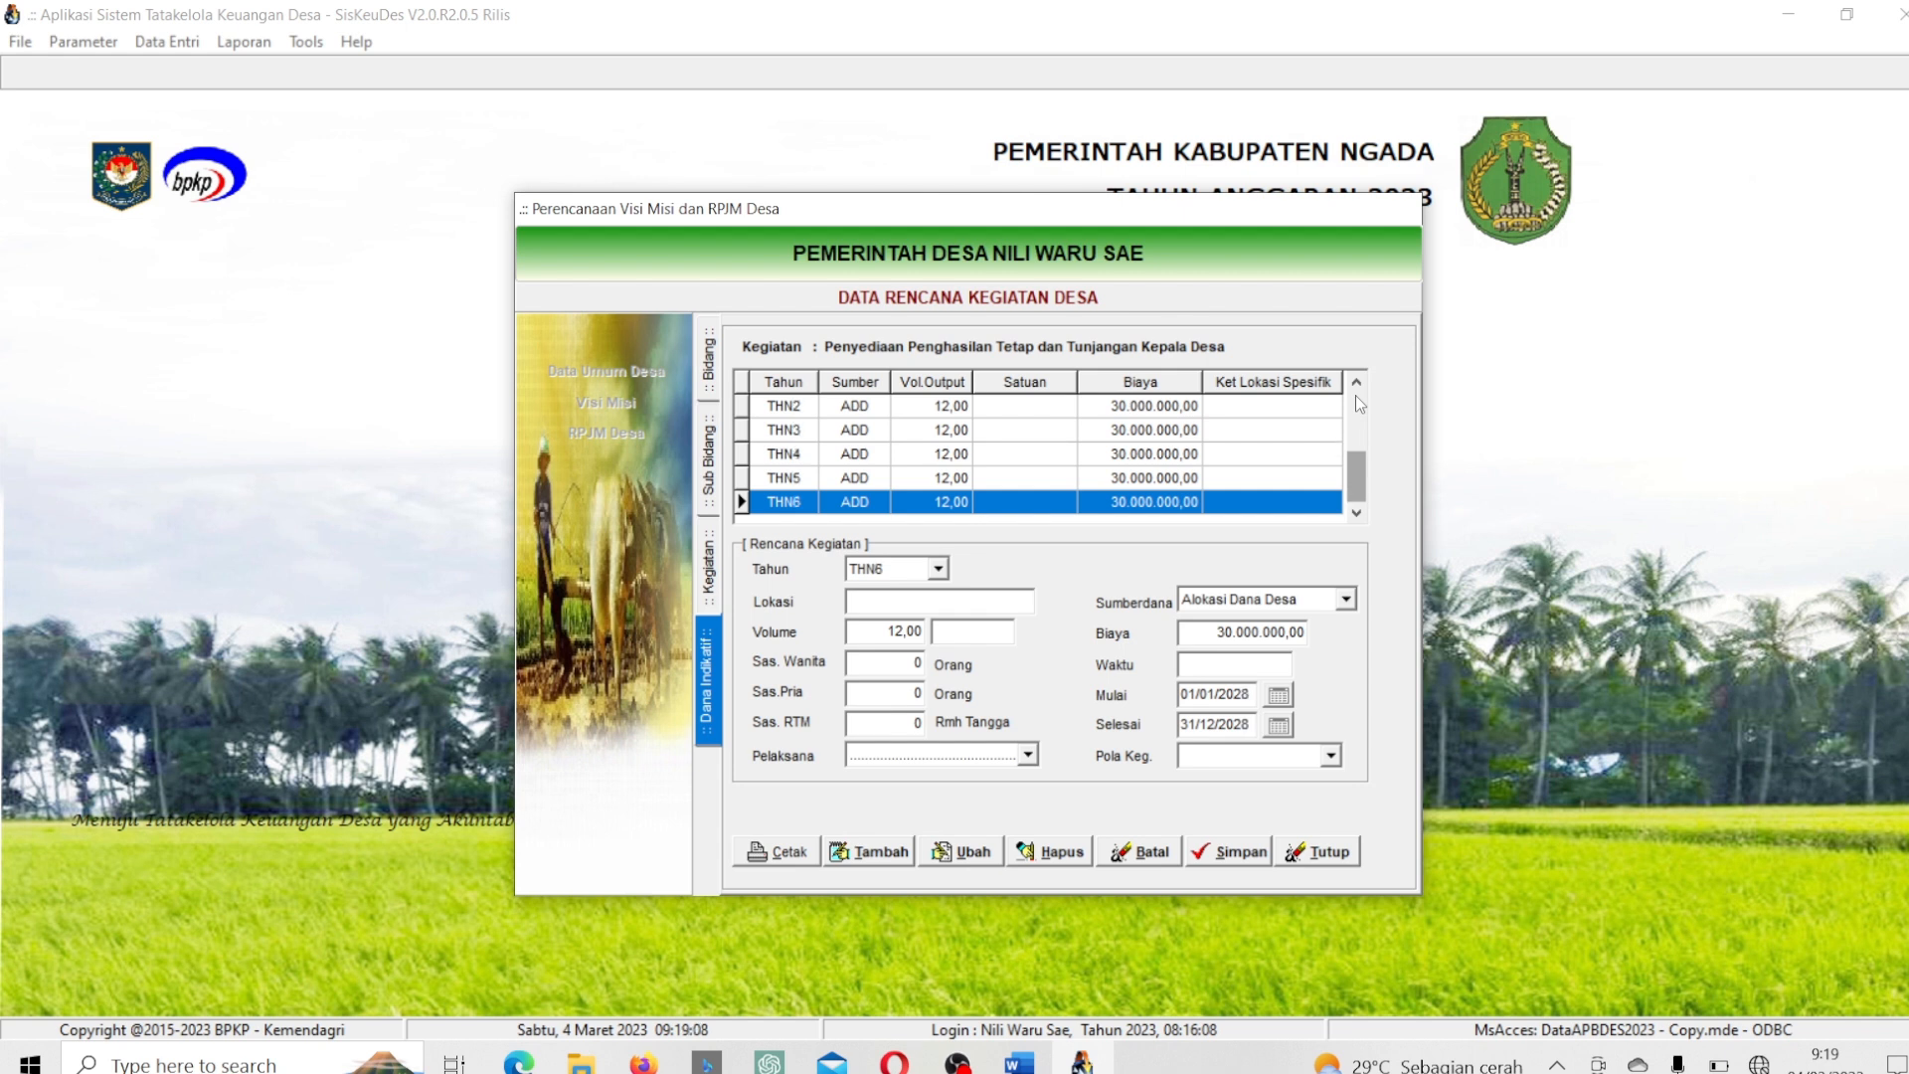
{"action": "left_click", "coordinate": [1328, 852]}
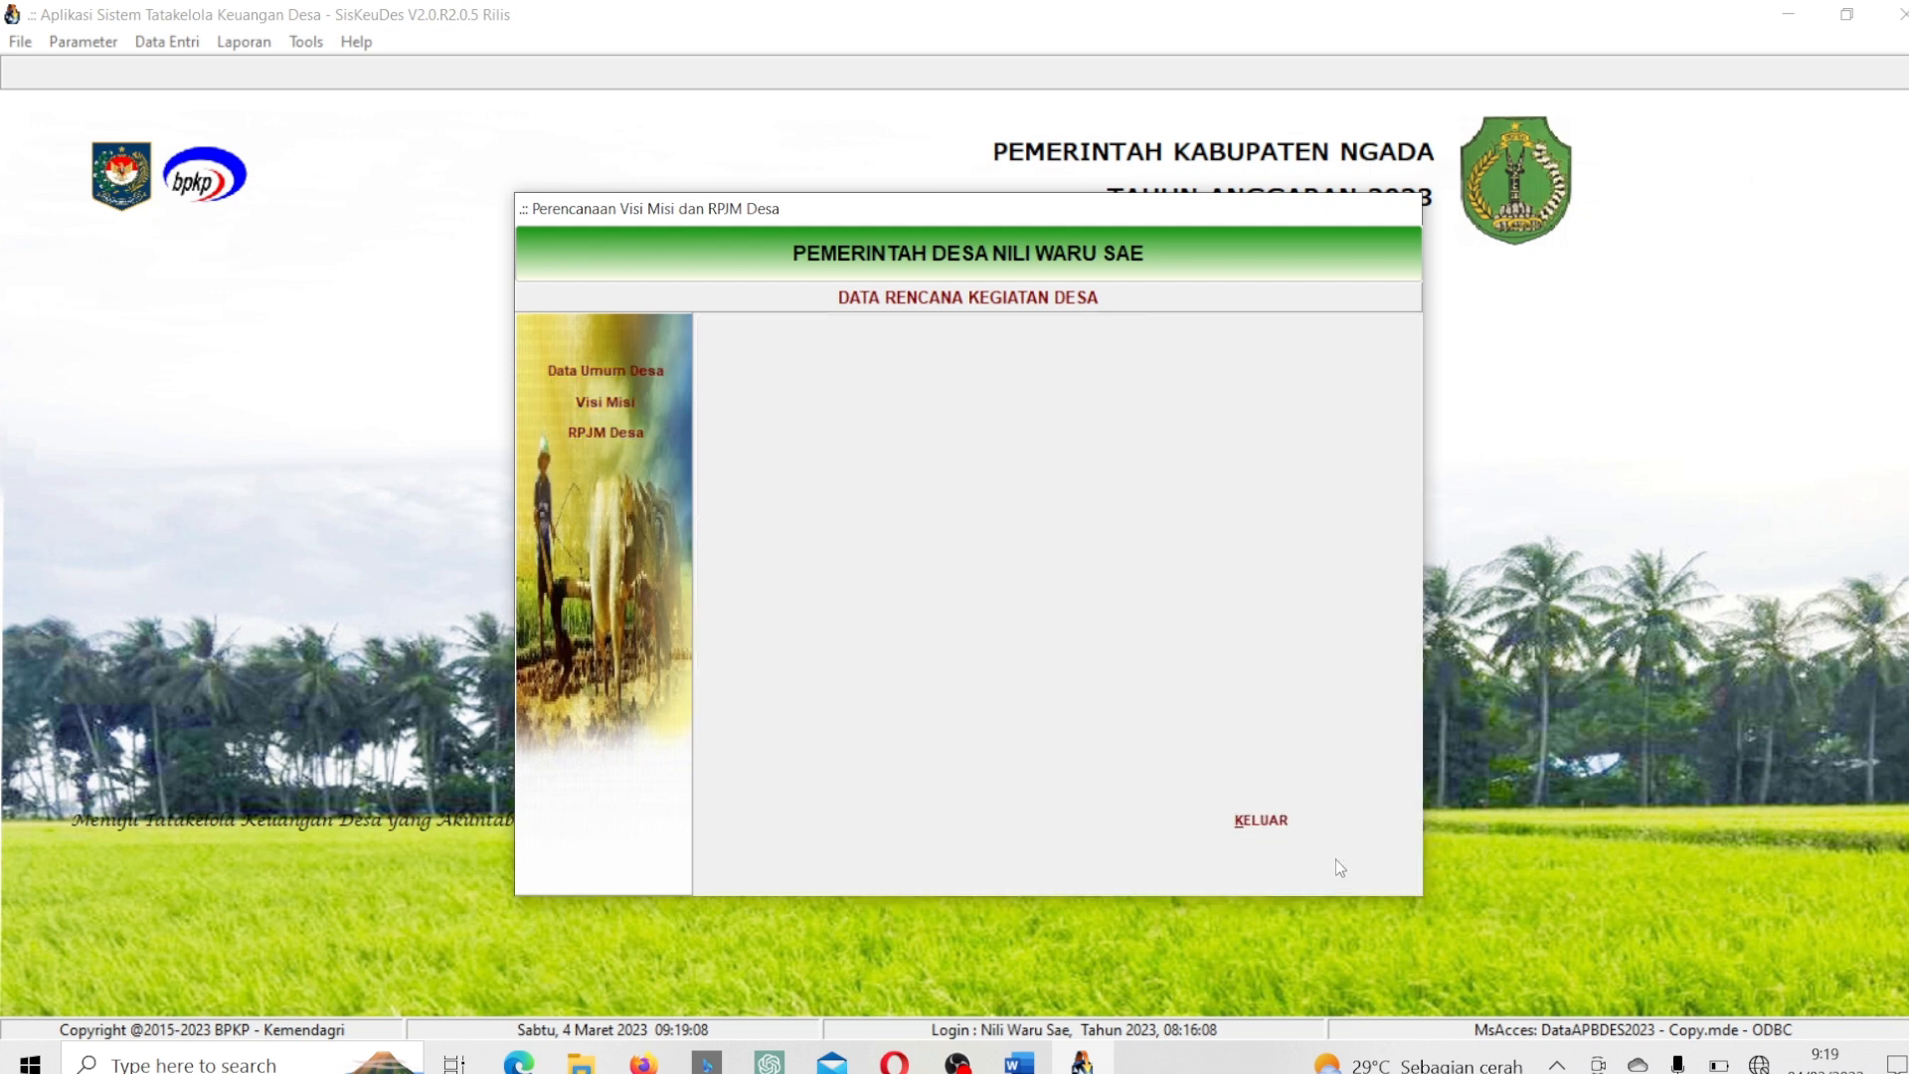
{"action": "left_click", "coordinate": [1259, 827]}
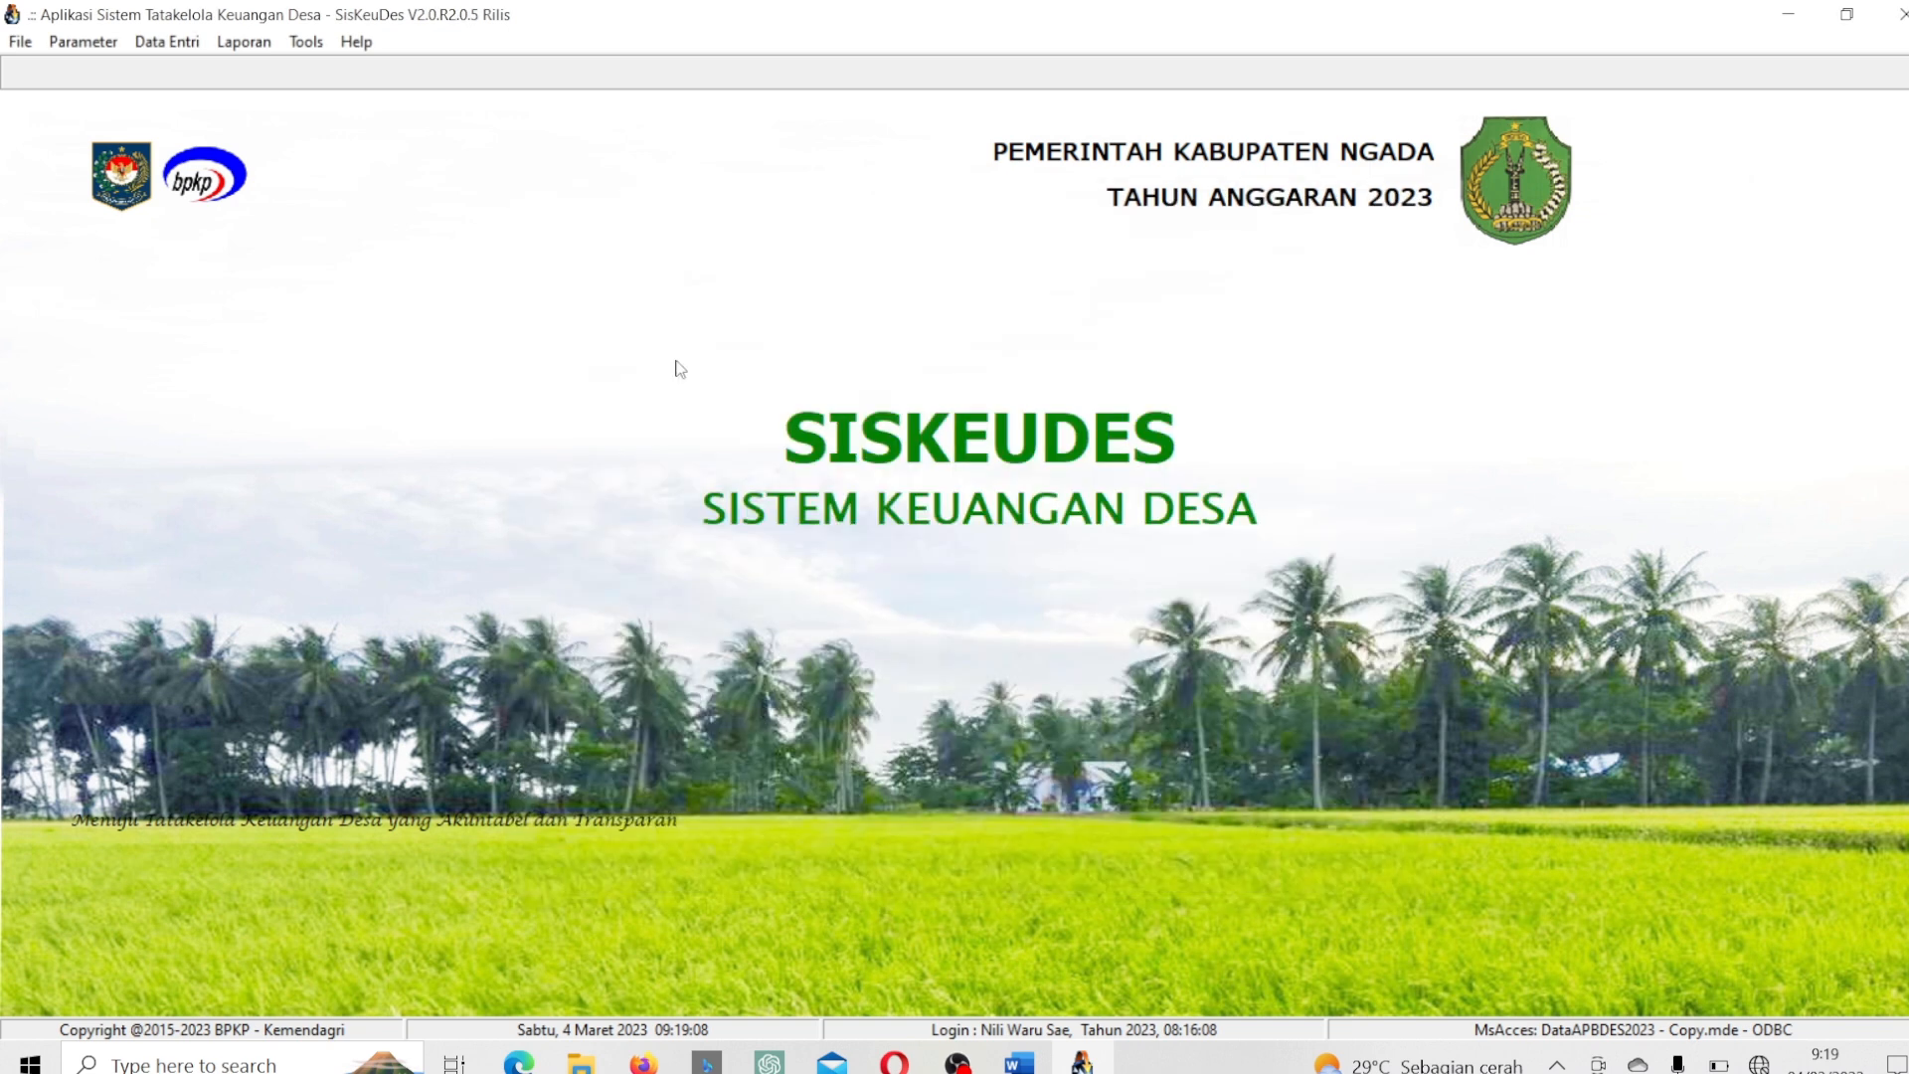